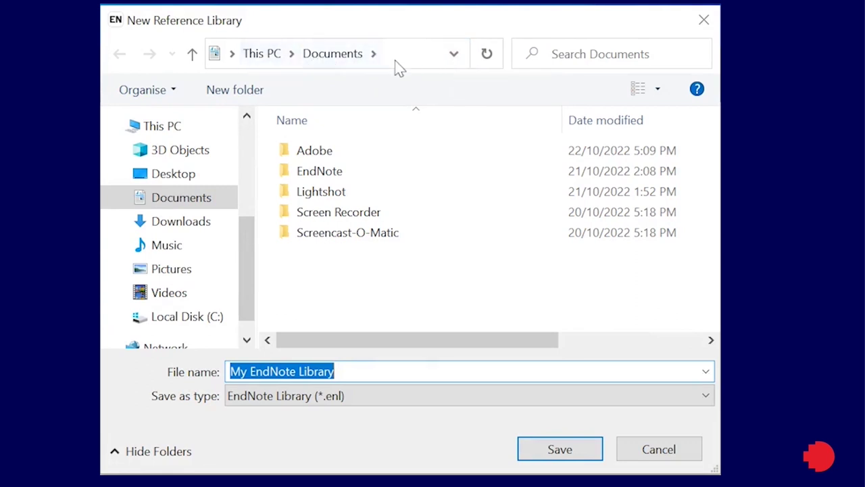
Create a new library file named 'My EndNote Library' in the Documents folder.
{"action": "left_click", "coordinate": [550, 455]}
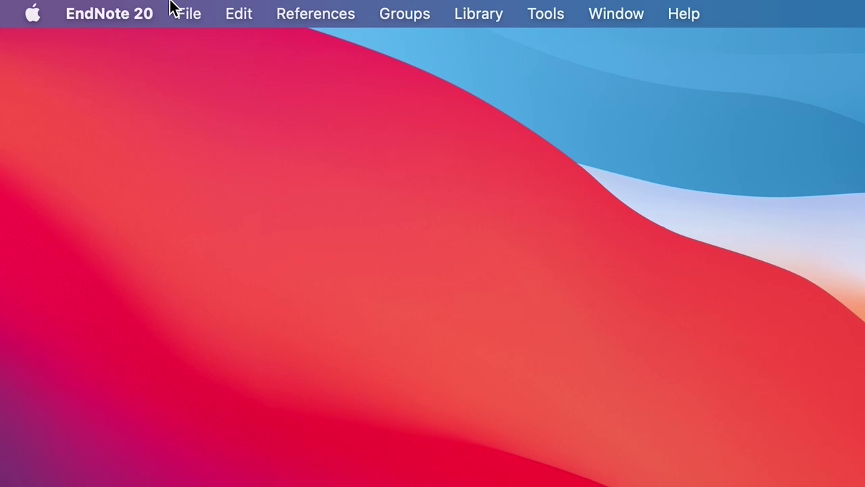
{"action": "left_click", "coordinate": [191, 6]}
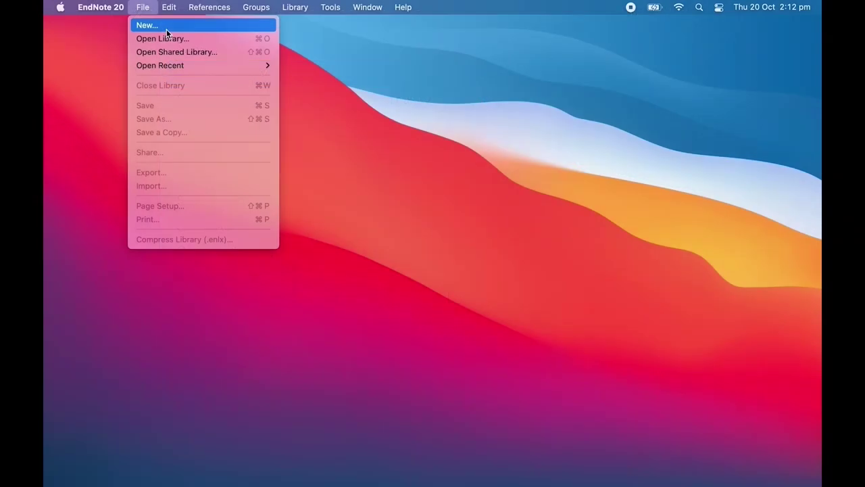
{"action": "left_click", "coordinate": [166, 29]}
{"action": "left_click", "coordinate": [653, 326]}
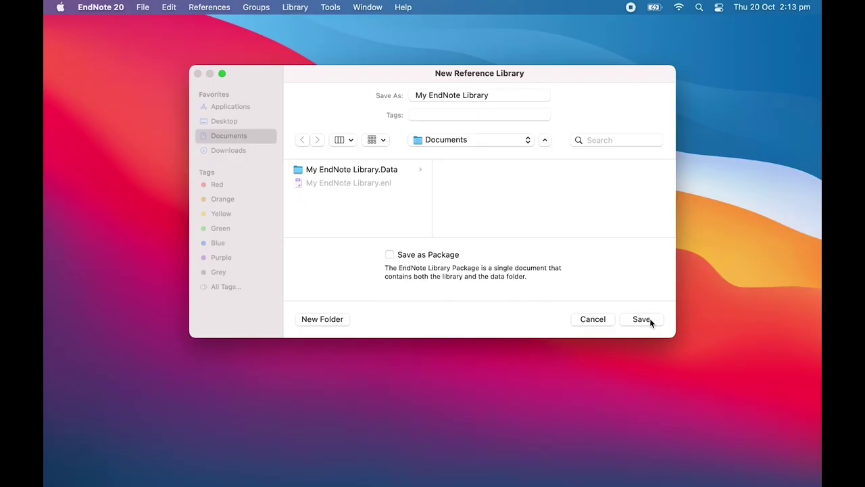
{"action": "left_click", "coordinate": [641, 319]}
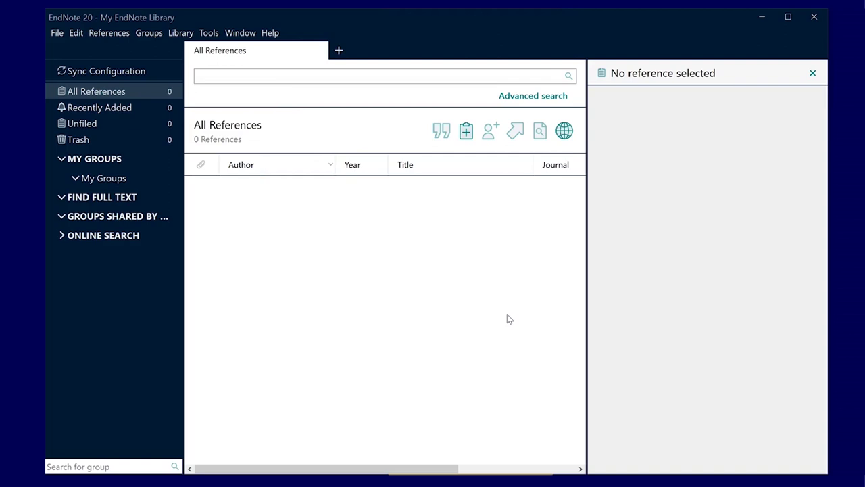
Create a custom group named 'Assignment 1' in the library.
{"action": "left_click", "coordinate": [271, 75]}
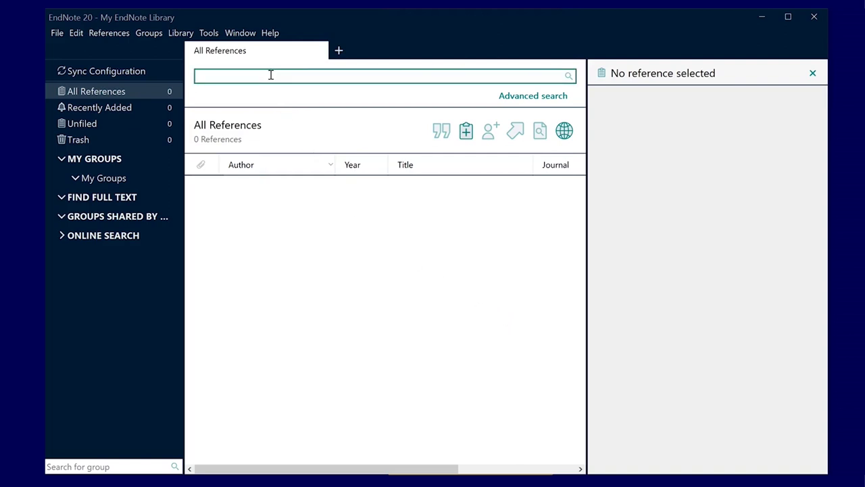
{"action": "left_click", "coordinate": [150, 34]}
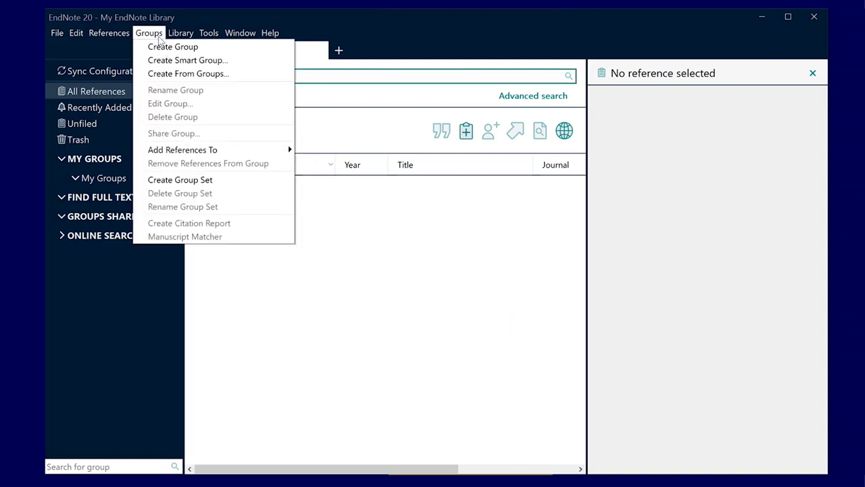
{"action": "left_click", "coordinate": [169, 47]}
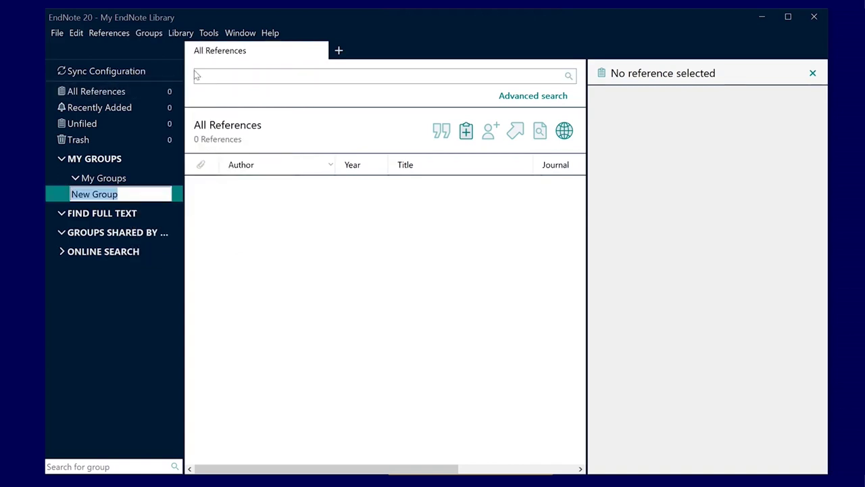
{"action": "type", "text": "Assignment 1"}
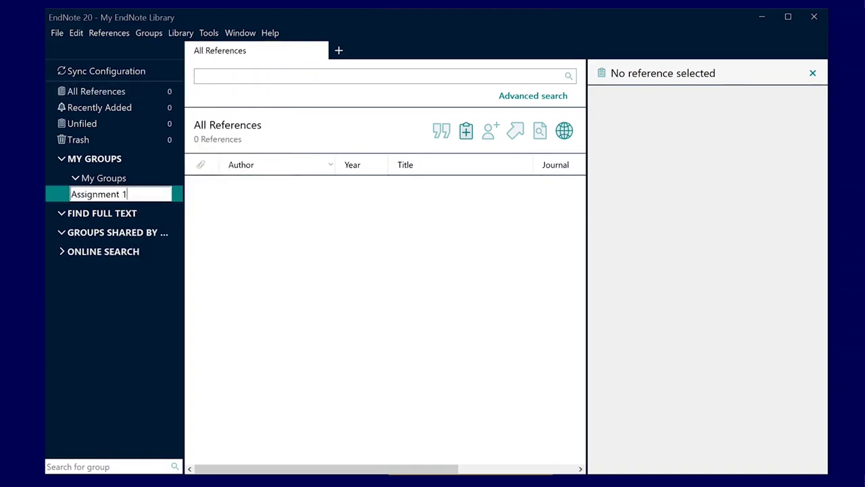
{"action": "key", "text": "Return"}
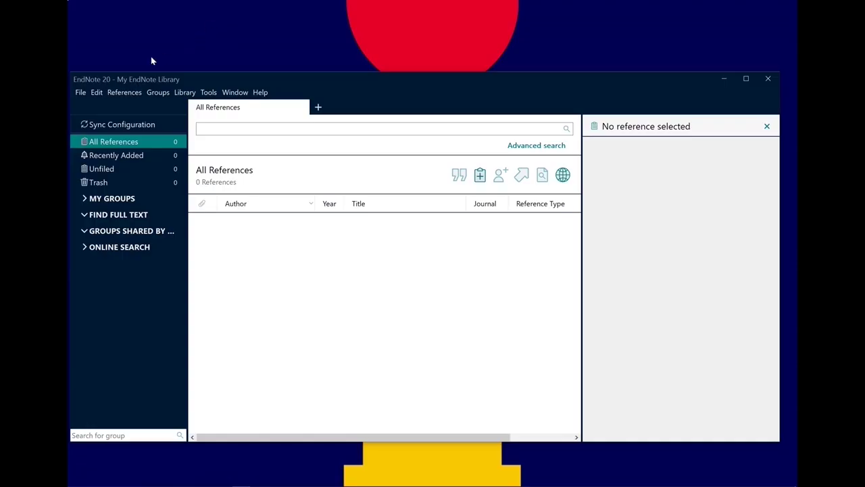
Start a blank reference form and choose Web Page as its reference type.
{"action": "left_click", "coordinate": [113, 94]}
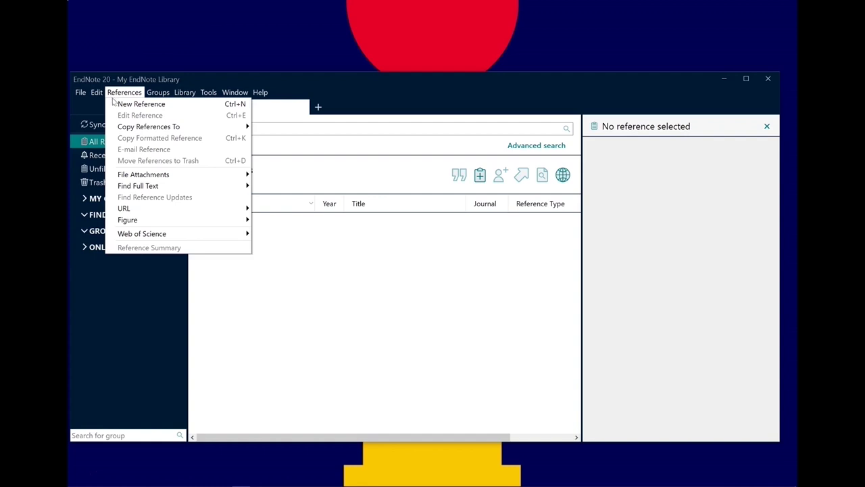
{"action": "left_click", "coordinate": [116, 105]}
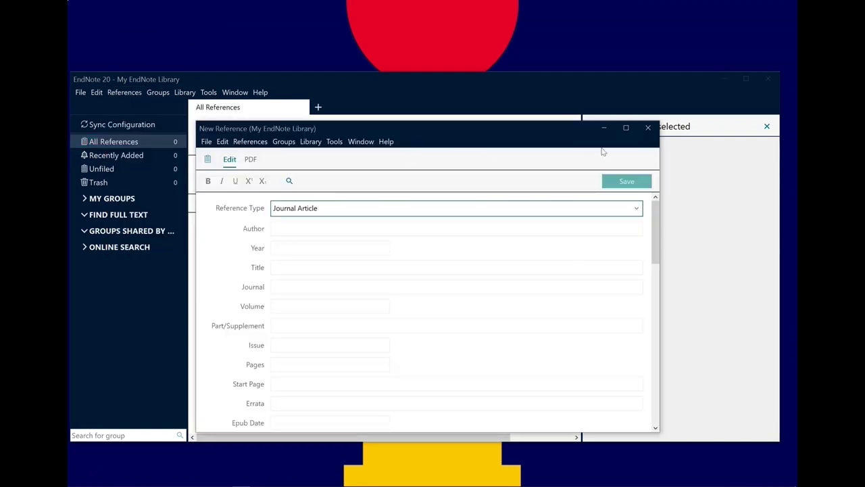
{"action": "left_click", "coordinate": [648, 129]}
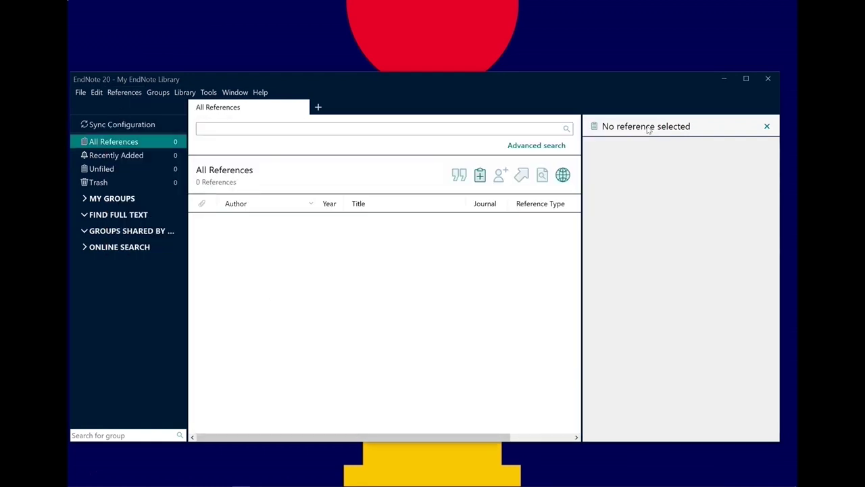
{"action": "left_click", "coordinate": [479, 175]}
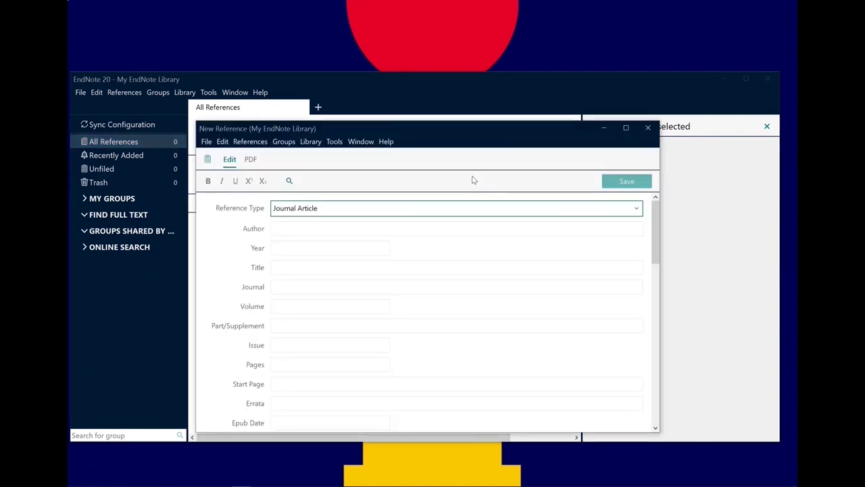
{"action": "left_click", "coordinate": [497, 215]}
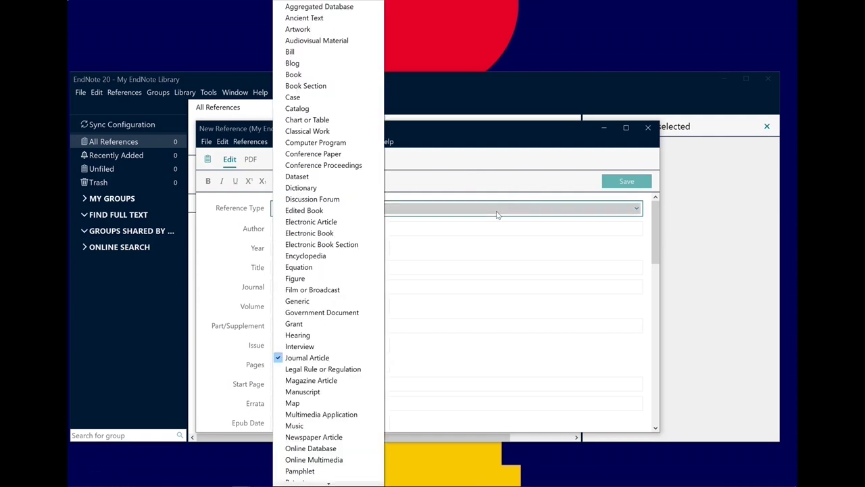
{"action": "scroll", "coordinate": [346, 409], "scroll_direction": "down", "scroll_amount": 1}
{"action": "scroll", "coordinate": [346, 409], "scroll_direction": "down", "scroll_amount": 3}
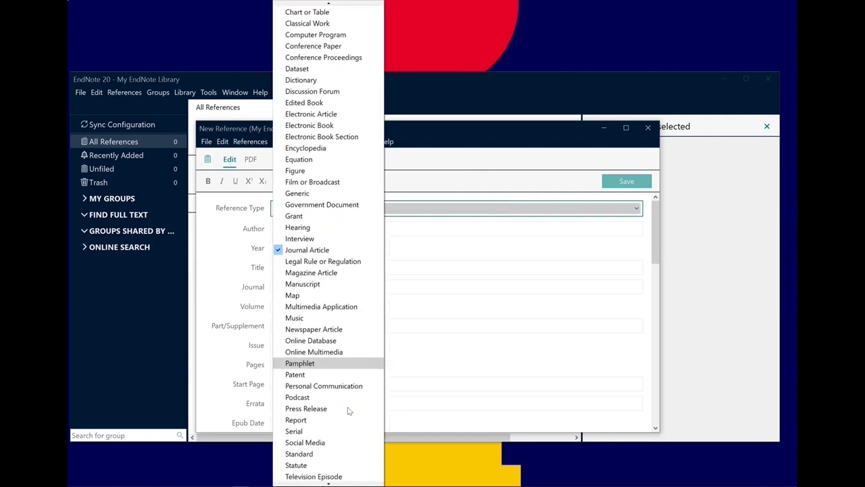
{"action": "left_click", "coordinate": [300, 476]}
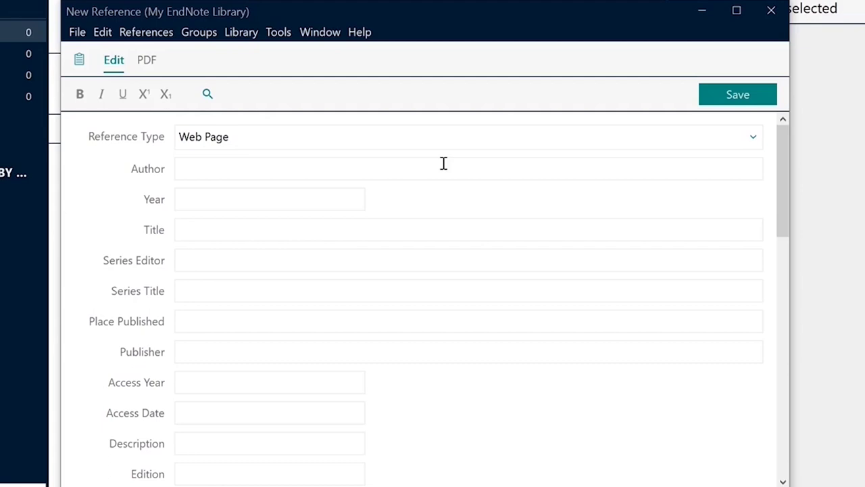
Replace the sample author names with 'RMIT University Library,' as the author.
{"action": "left_click", "coordinate": [443, 163]}
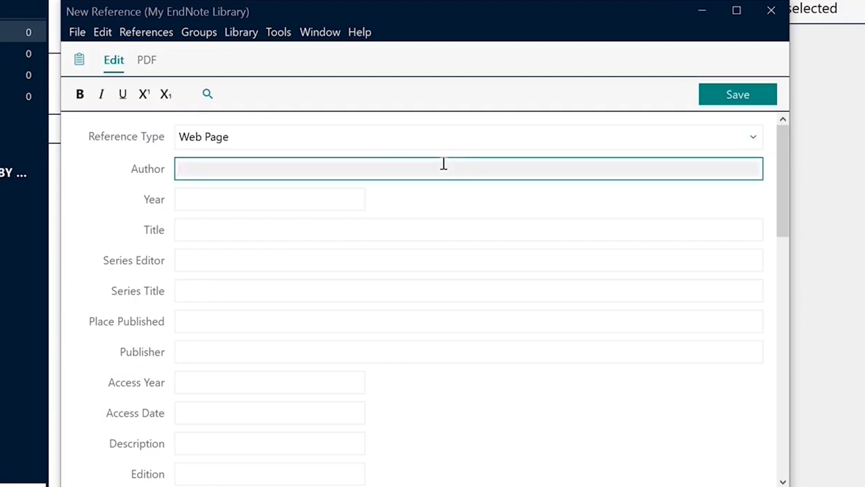
{"action": "type", "text": "Smith, John F."}
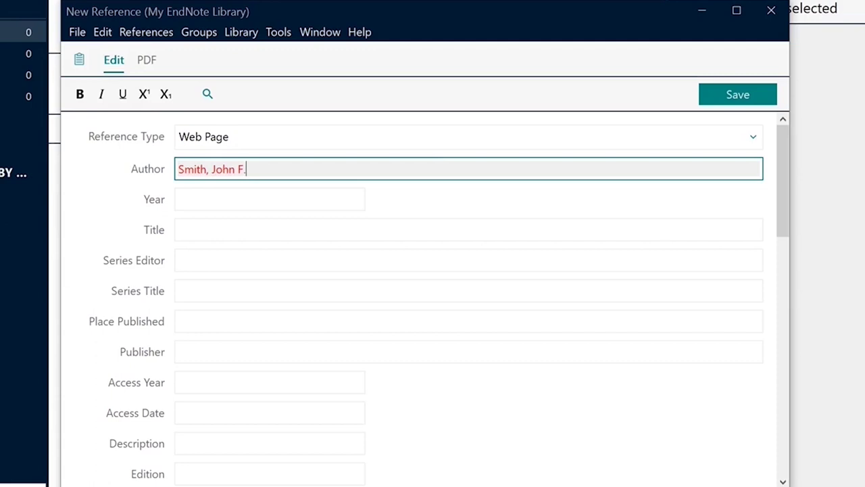
{"action": "key", "text": "Return"}
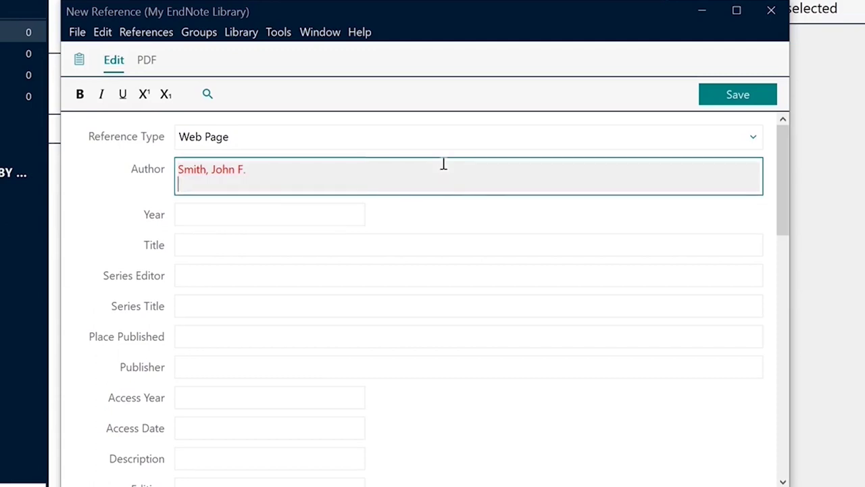
{"action": "type", "text": "Lane, Jane"}
{"action": "key", "text": "ctrl+a"}
{"action": "key", "text": "BackSpace"}
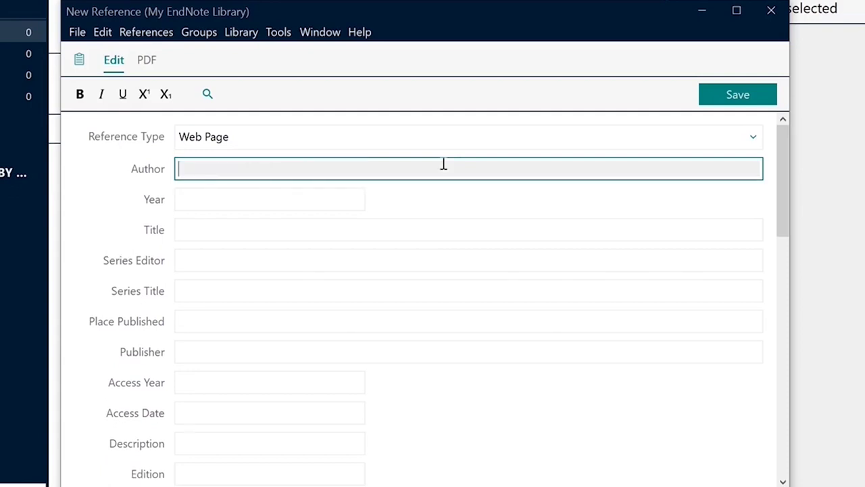
{"action": "type", "text": "RMIT University"}
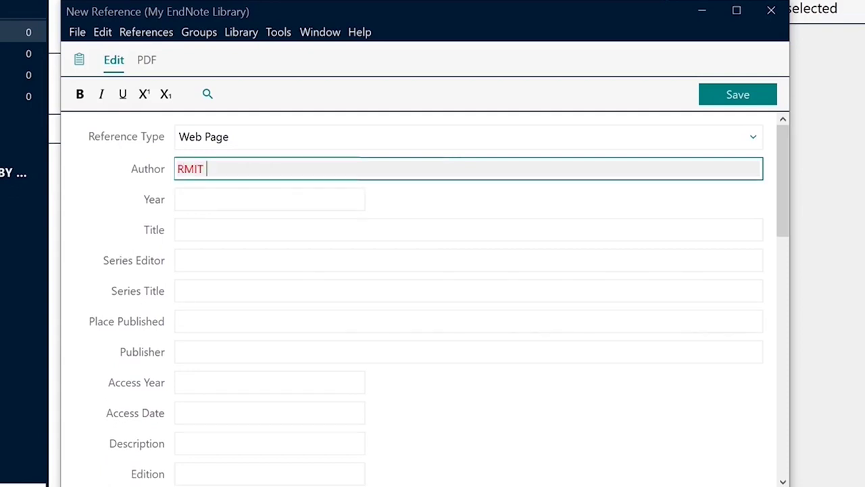
{"action": "type", "text": " Library,"}
Enter year 2022 and title 'EasyCite Referencing Guide', then save the reference.
{"action": "left_click", "coordinate": [327, 197]}
{"action": "type", "text": "2022"}
{"action": "key", "text": "Tab"}
{"action": "type", "text": "EasyCite Referencing Guide"}
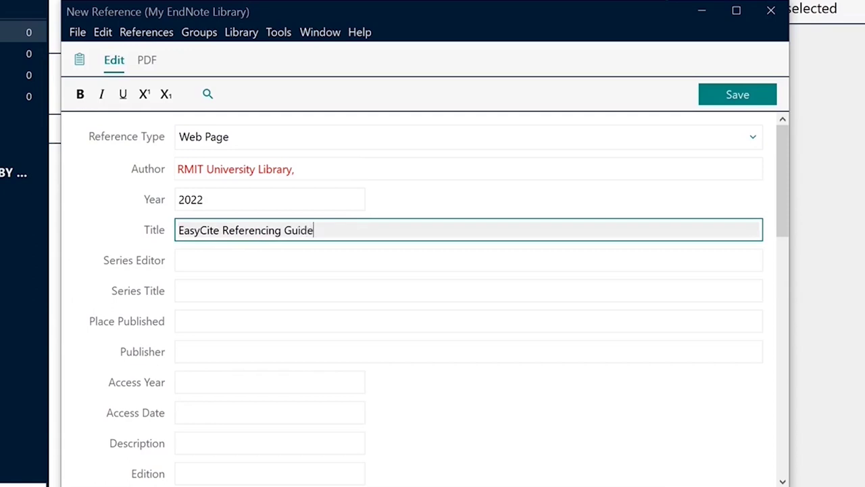
{"action": "scroll", "coordinate": [719, 237], "scroll_direction": "down", "scroll_amount": 10}
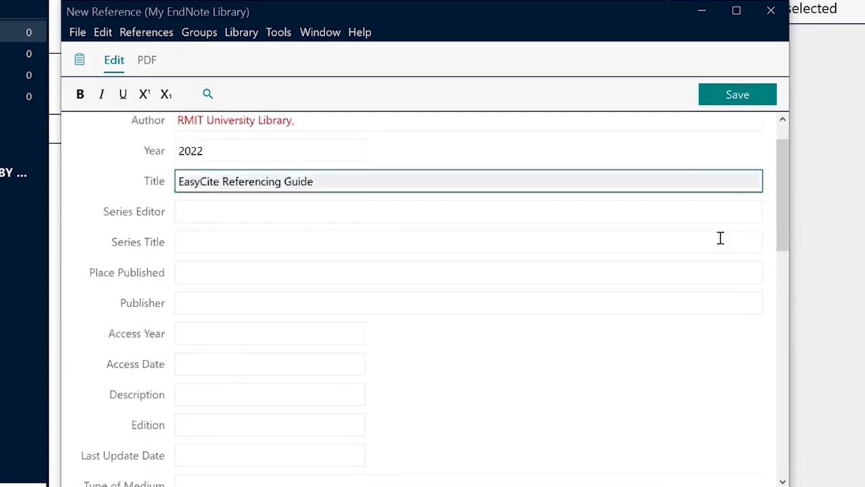
{"action": "left_click", "coordinate": [582, 249]}
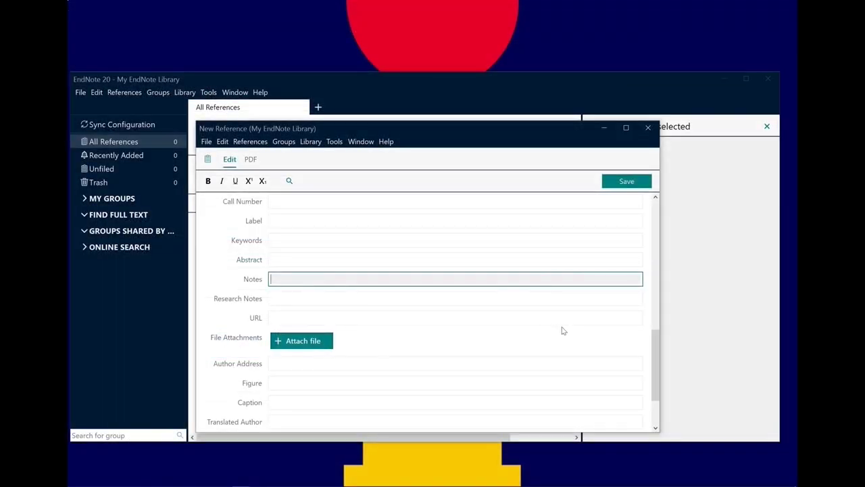
{"action": "left_click", "coordinate": [637, 181]}
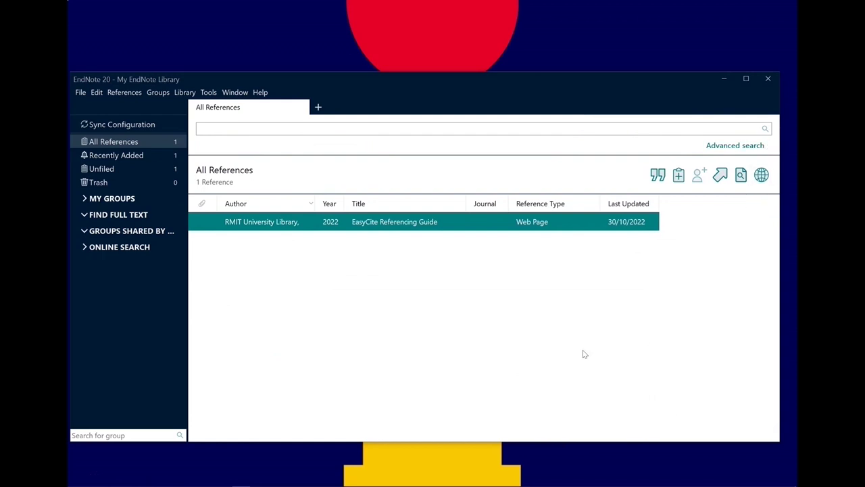
Add access date '22 October 2022' and the pasted EasyCite URL, then save the reference.
{"action": "left_click", "coordinate": [492, 223]}
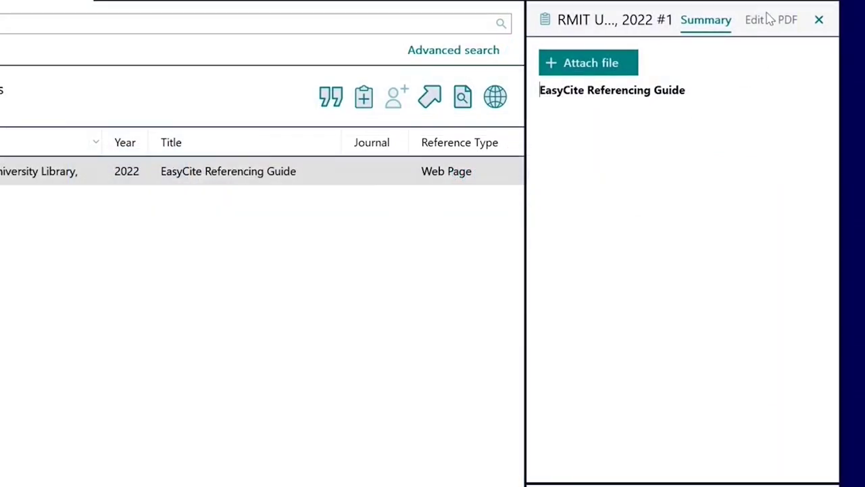
{"action": "left_click", "coordinate": [727, 127]}
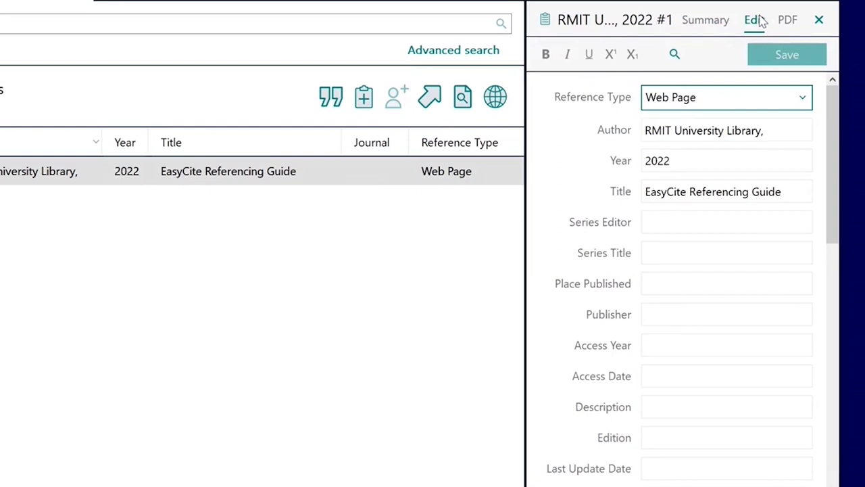
{"action": "left_click", "coordinate": [765, 372]}
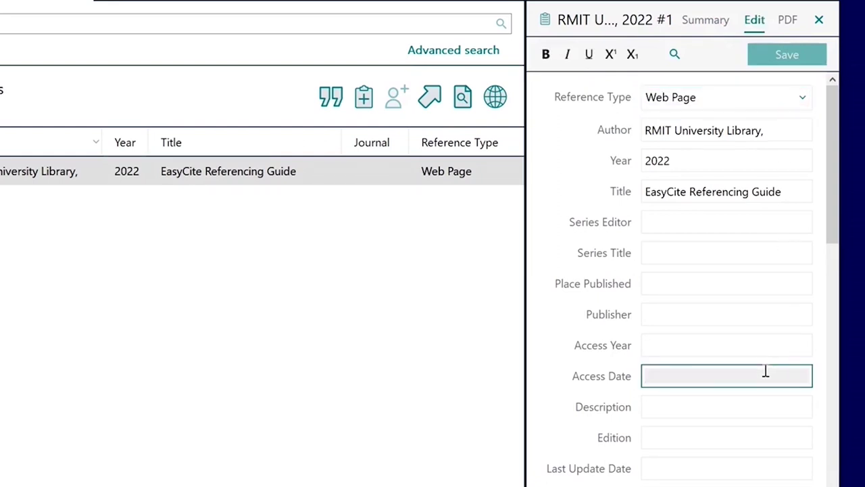
{"action": "type", "text": "22 October 2022"}
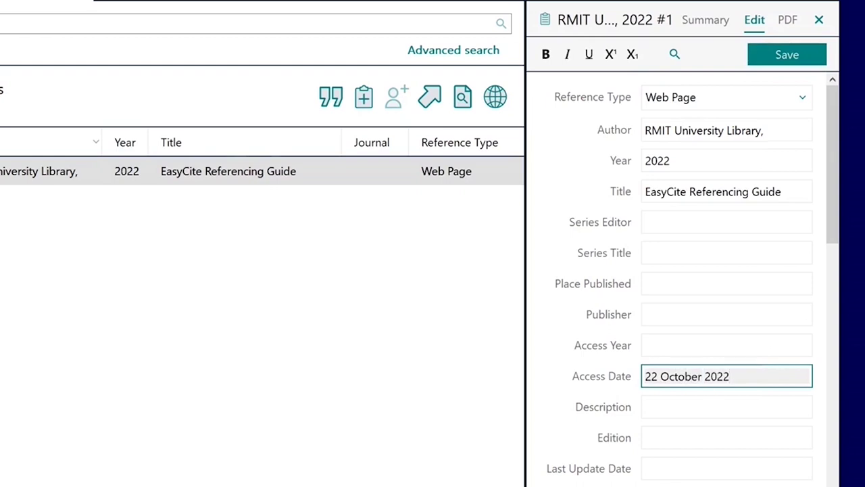
{"action": "scroll", "coordinate": [764, 369], "scroll_direction": "down", "scroll_amount": 10}
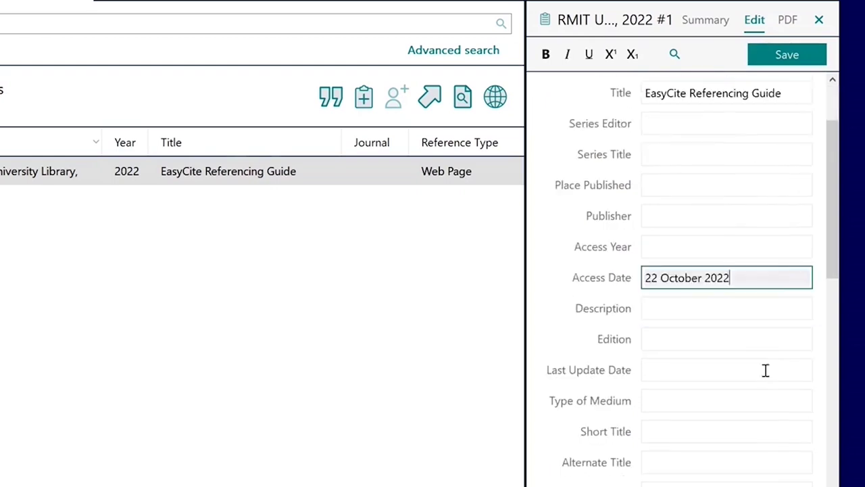
{"action": "left_click", "coordinate": [776, 419]}
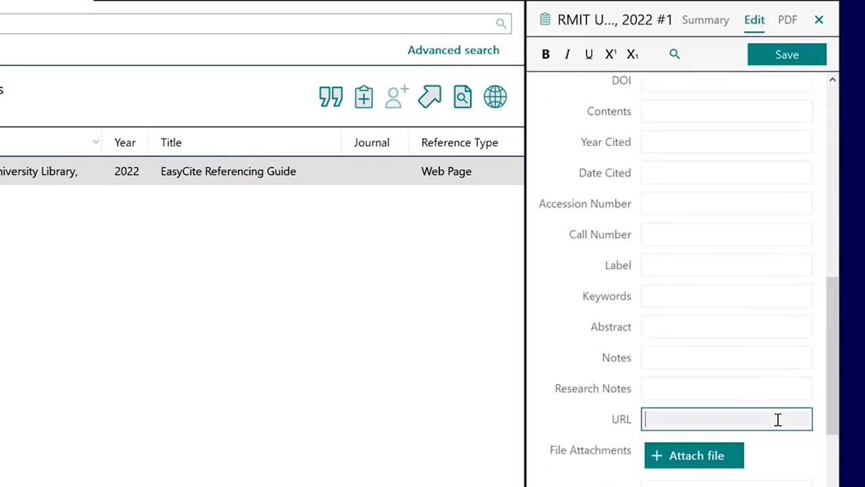
{"action": "type", "text": "https://www.lib.rmit.edu.au/easy-cite/"}
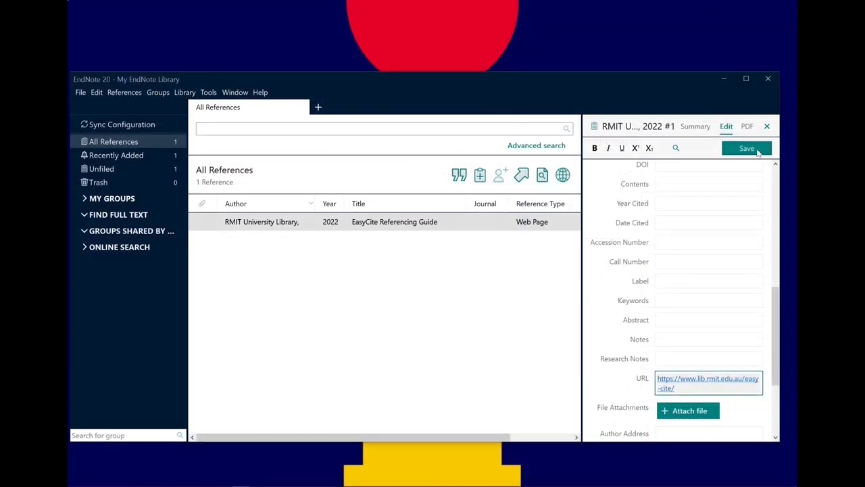
{"action": "left_click", "coordinate": [756, 149]}
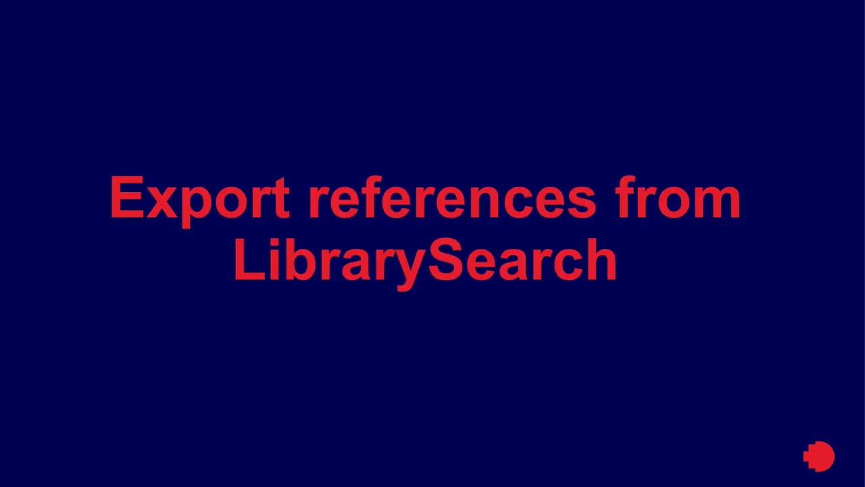
Search LibrarySearch for 'information literacy' and open the Paradoxes of media and information literacy record.
{"action": "left_click", "coordinate": [533, 386]}
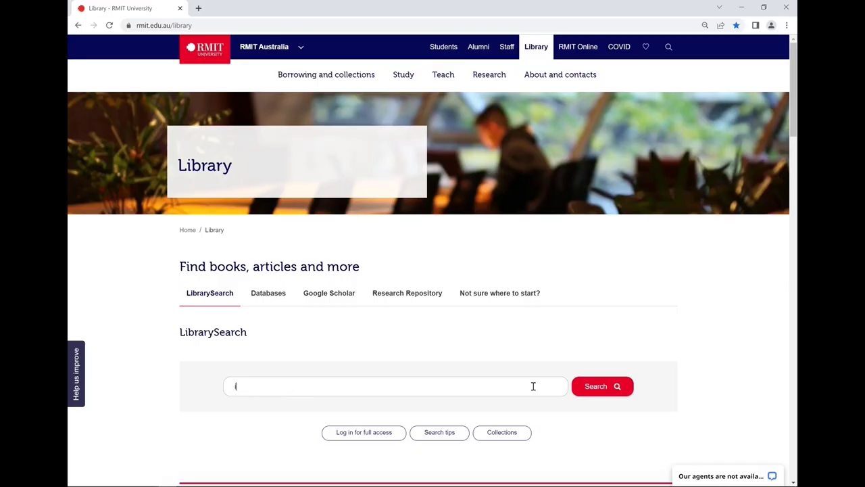
{"action": "type", "text": "information literacy"}
{"action": "left_click", "coordinate": [589, 395]}
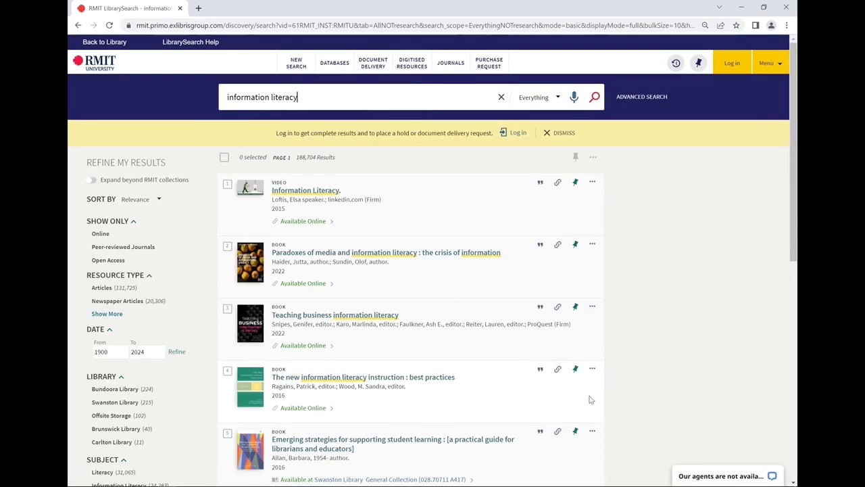
{"action": "left_click", "coordinate": [438, 253]}
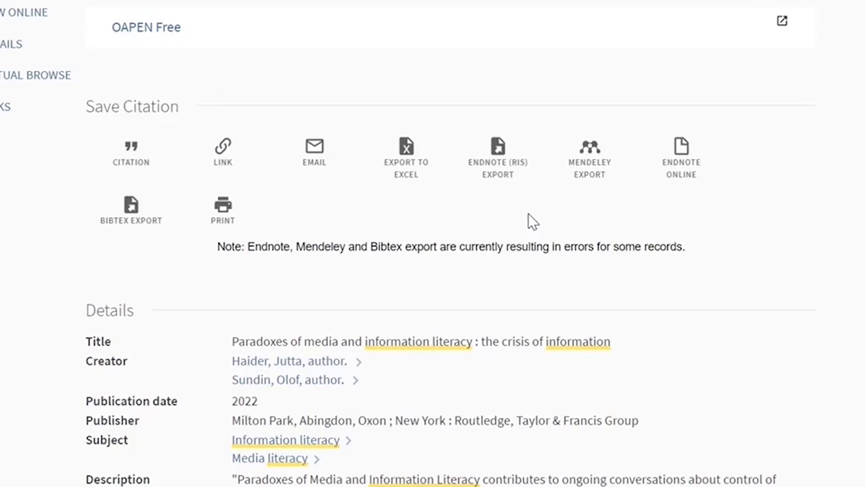
Download the record as an EndNote RIS file with UTF-8 encoding.
{"action": "left_click", "coordinate": [508, 183]}
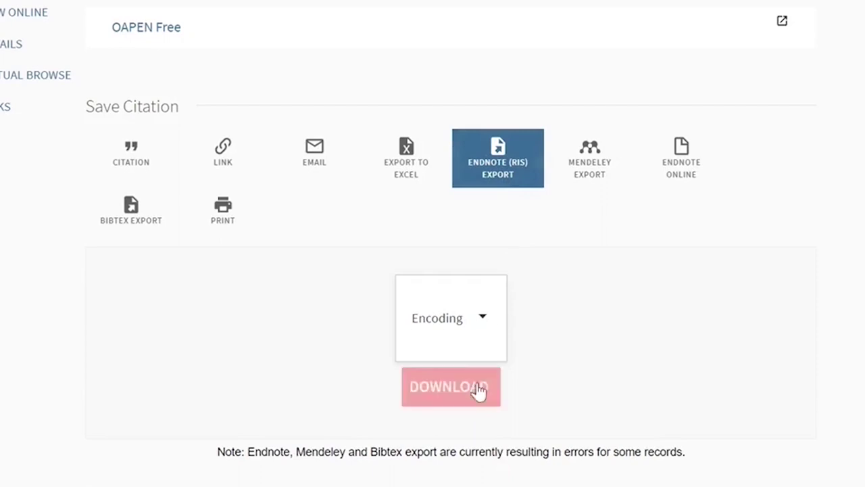
{"action": "left_click", "coordinate": [483, 322]}
{"action": "left_click", "coordinate": [493, 331]}
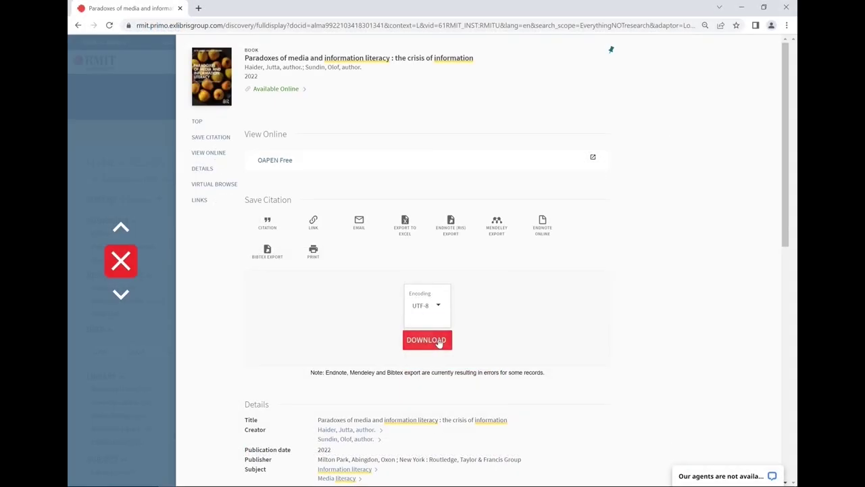
{"action": "left_click", "coordinate": [476, 391]}
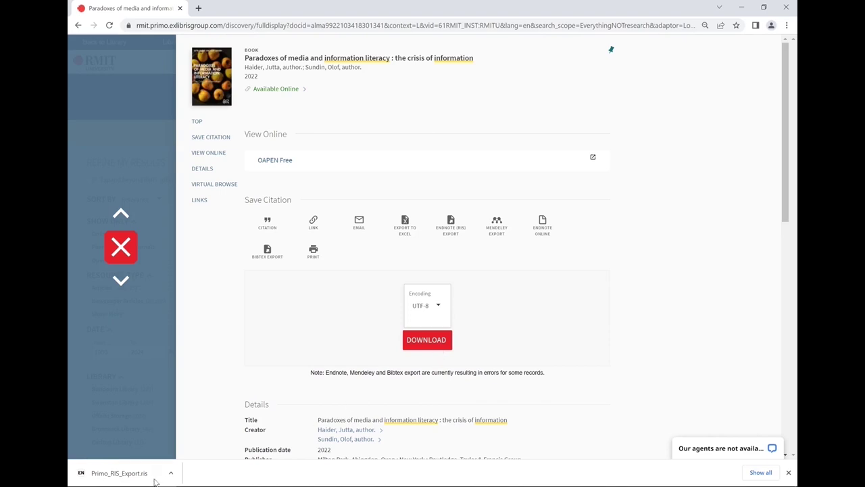
Open Primo_RIS_Export.ris with EndNote 20 to import the book, then close the reference panel.
{"action": "left_click", "coordinate": [119, 472]}
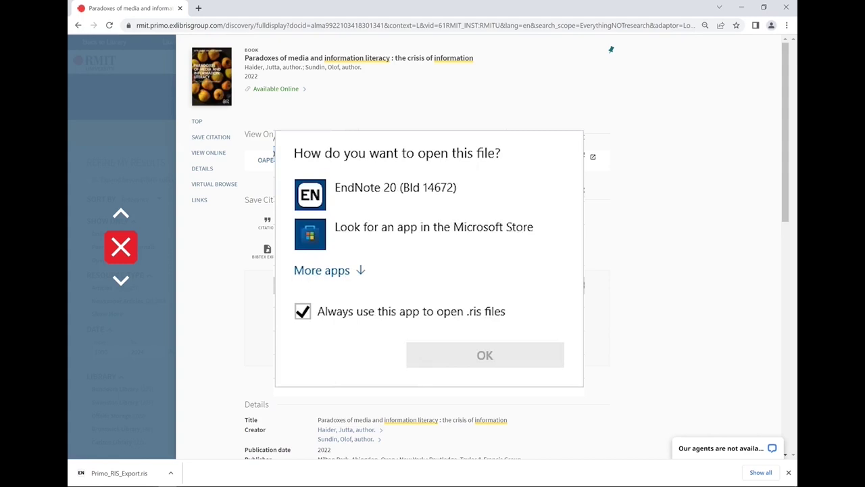
{"action": "left_click", "coordinate": [433, 193]}
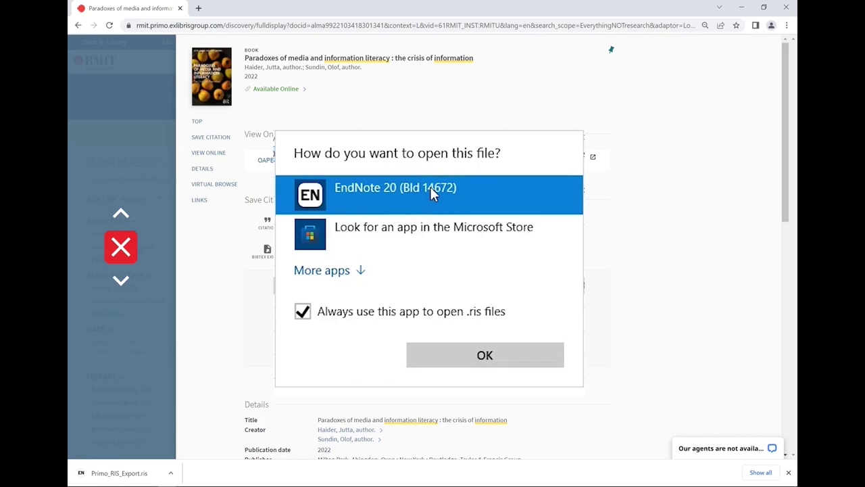
{"action": "left_click", "coordinate": [502, 361]}
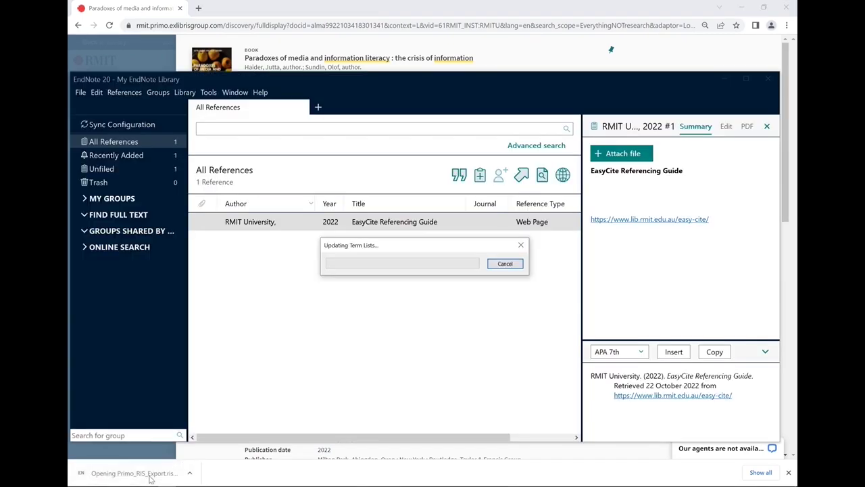
{"action": "left_click", "coordinate": [766, 126]}
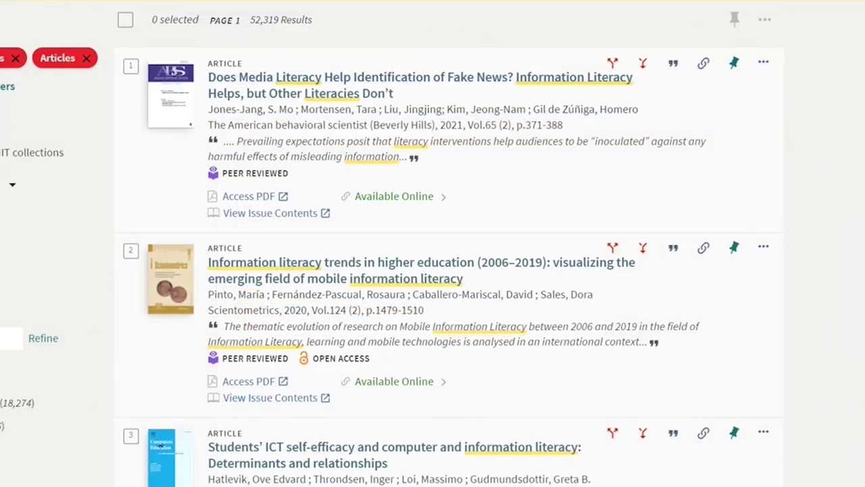
Tick all ten article results on page one and show their export options.
{"action": "left_click", "coordinate": [131, 66]}
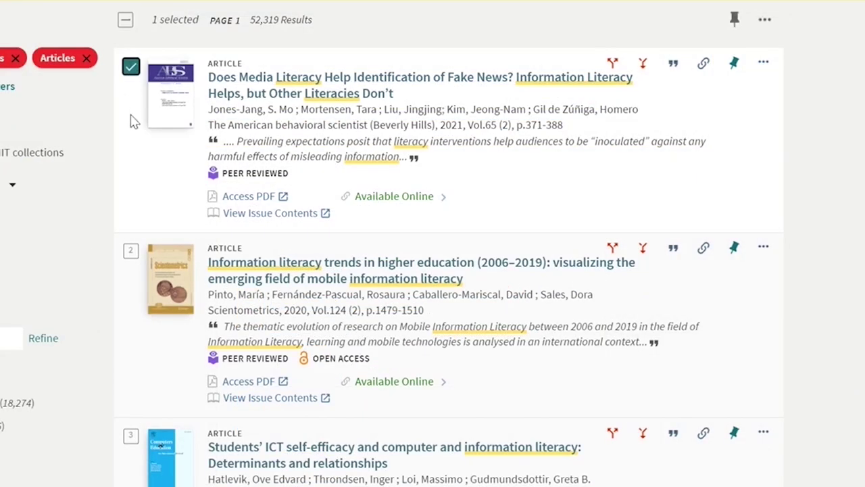
{"action": "left_click", "coordinate": [131, 252]}
{"action": "left_click", "coordinate": [131, 435]}
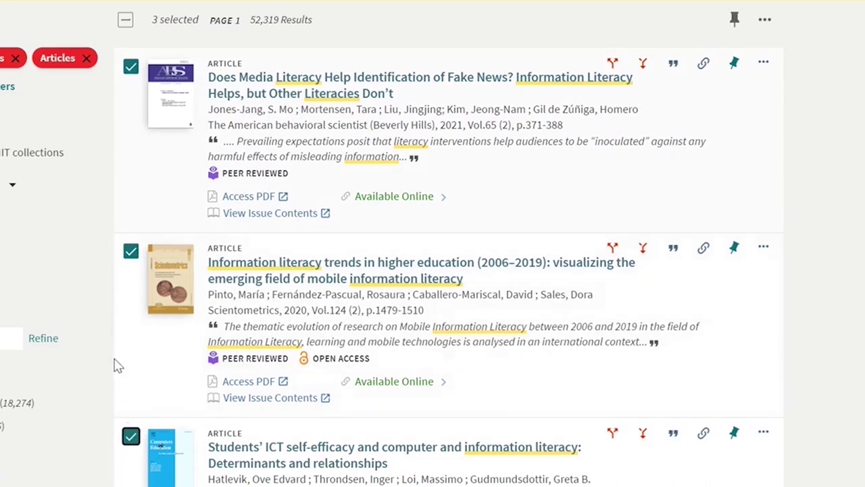
{"action": "left_click", "coordinate": [126, 21]}
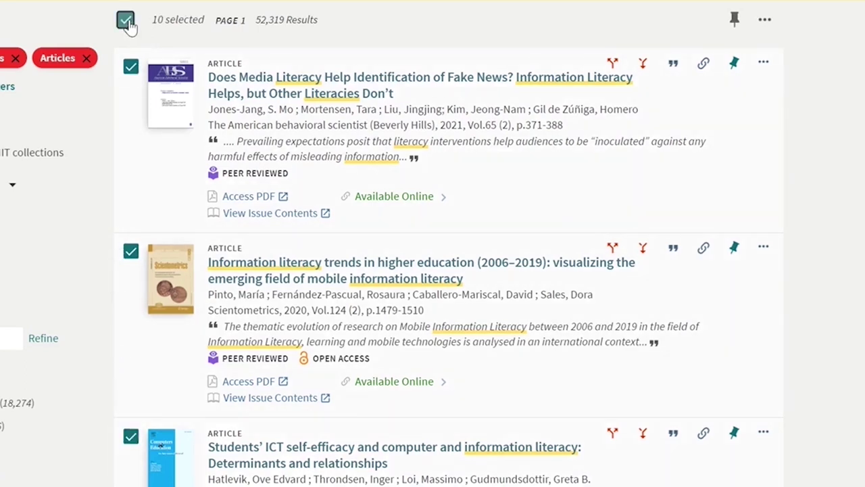
{"action": "left_click", "coordinate": [764, 22]}
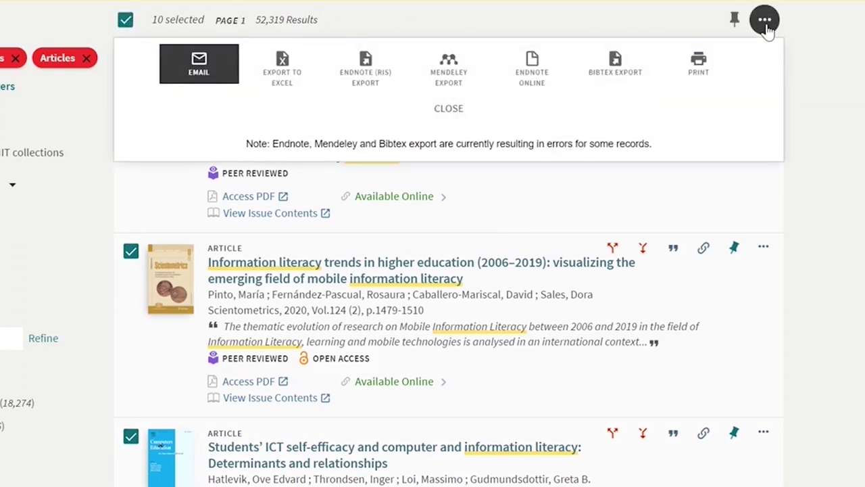
Download the ten selected articles as a UTF-8 EndNote RIS file and open it in EndNote.
{"action": "left_click", "coordinate": [376, 90]}
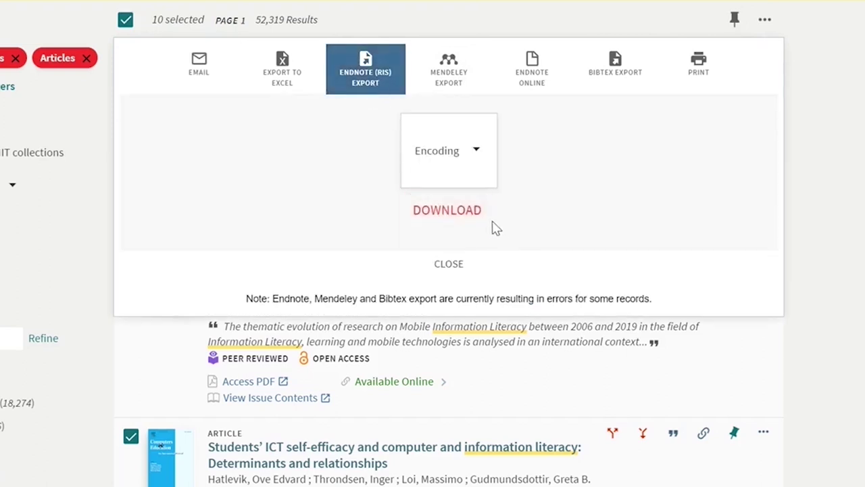
{"action": "left_click", "coordinate": [481, 160]}
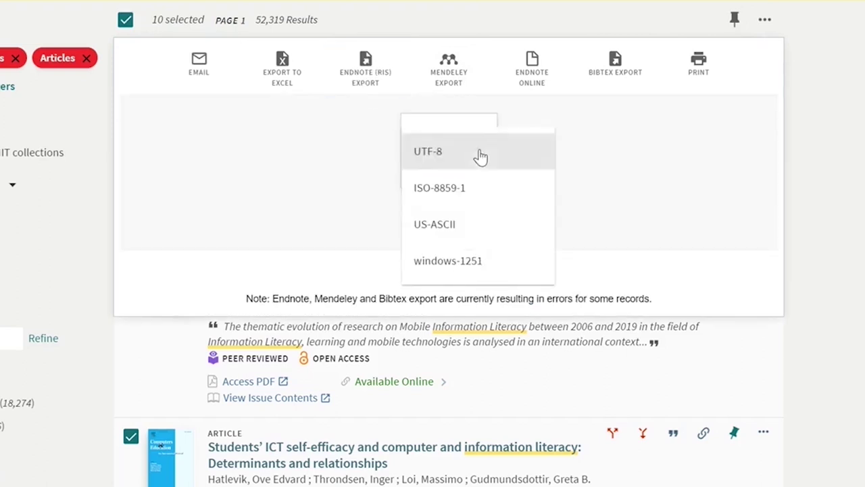
{"action": "left_click", "coordinate": [479, 161]}
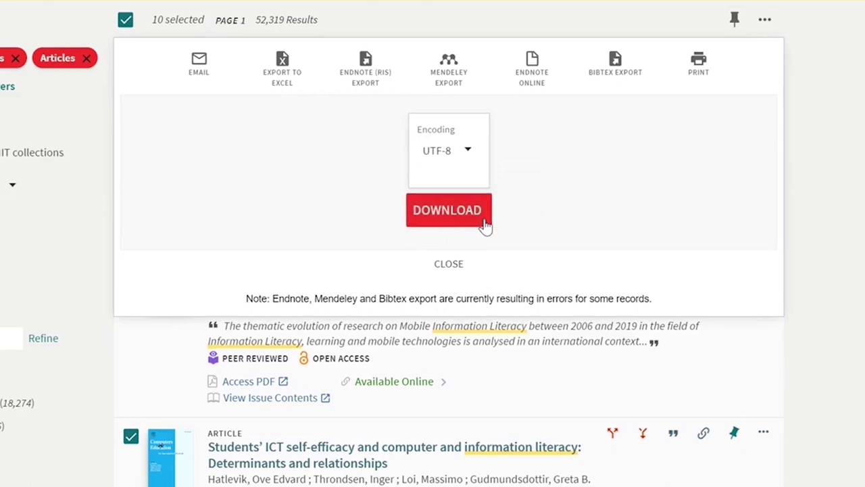
{"action": "left_click", "coordinate": [485, 226]}
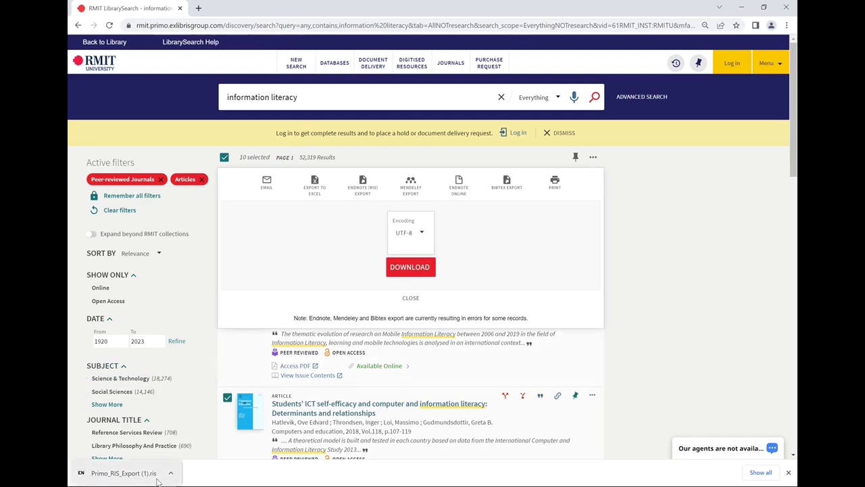
{"action": "left_click", "coordinate": [129, 474]}
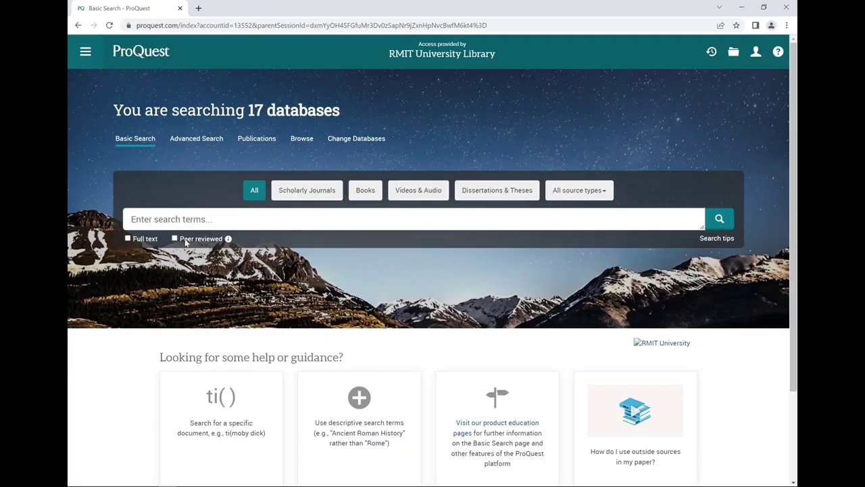
Search ProQuest for 'information literacy', limited to full-text, peer-reviewed sources.
{"action": "left_click", "coordinate": [186, 242]}
{"action": "left_click", "coordinate": [134, 241]}
{"action": "left_click", "coordinate": [145, 221]}
{"action": "type", "text": "i"}
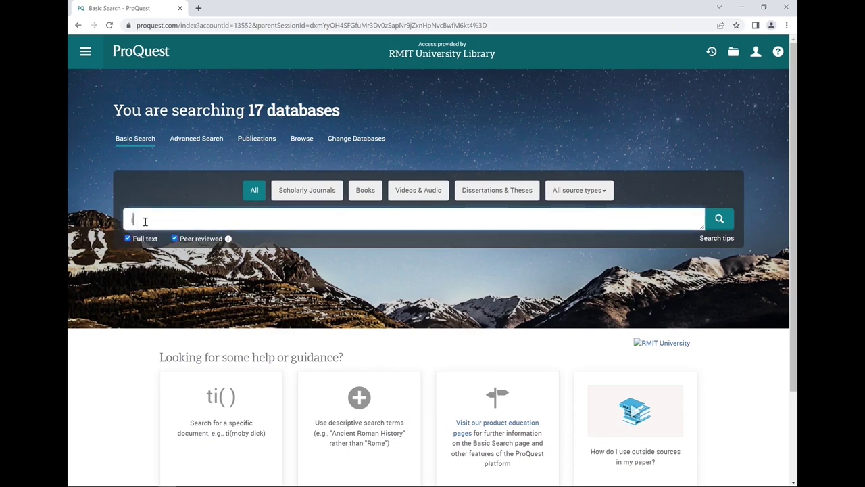
{"action": "type", "text": "nformation literacy"}
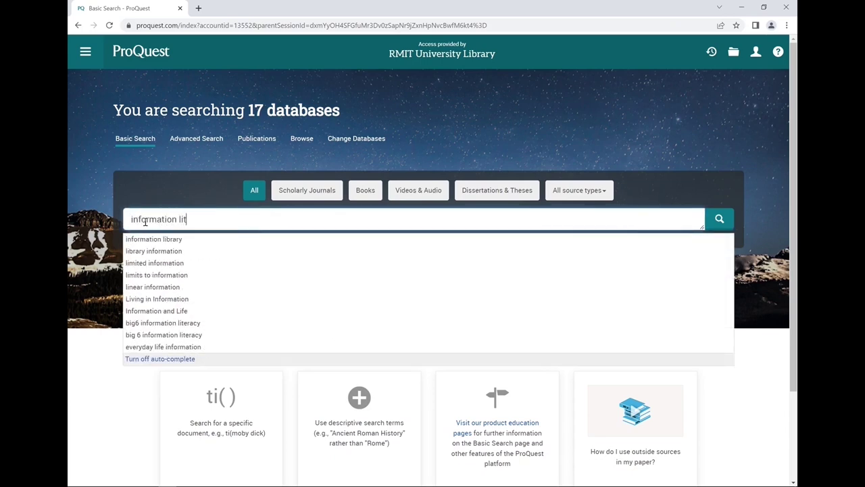
{"action": "left_click", "coordinate": [719, 219]}
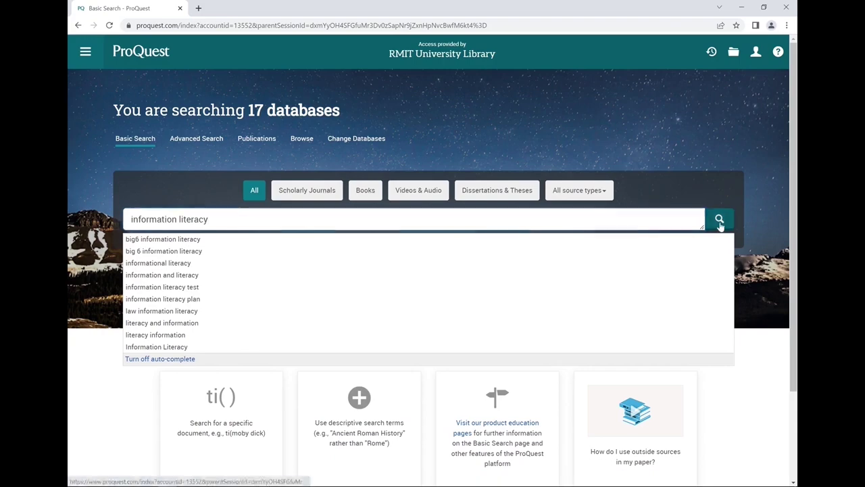
Export the first result, the COVID-19 academic libraries article, to EndNote as RIS, then return to results.
{"action": "left_click", "coordinate": [459, 184]}
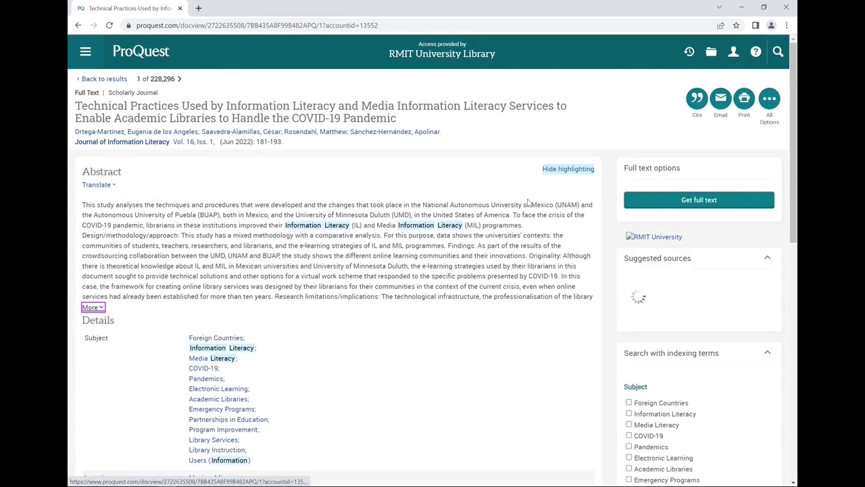
{"action": "left_click", "coordinate": [694, 117]}
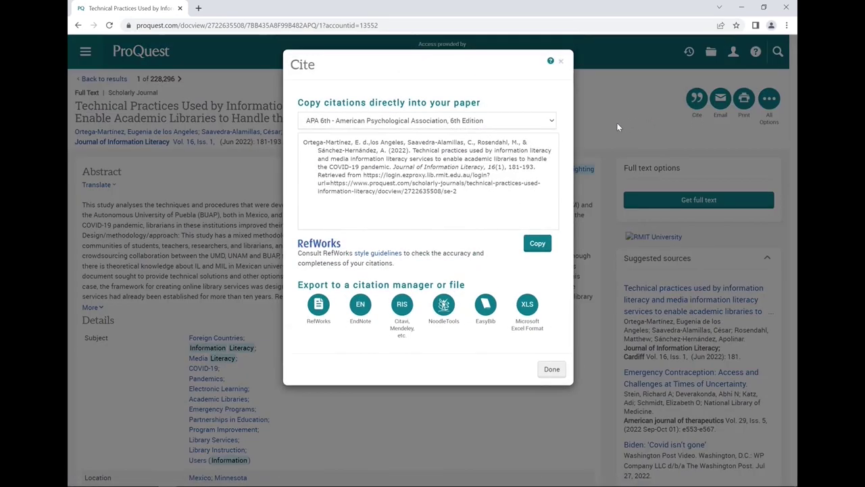
{"action": "left_click", "coordinate": [361, 327]}
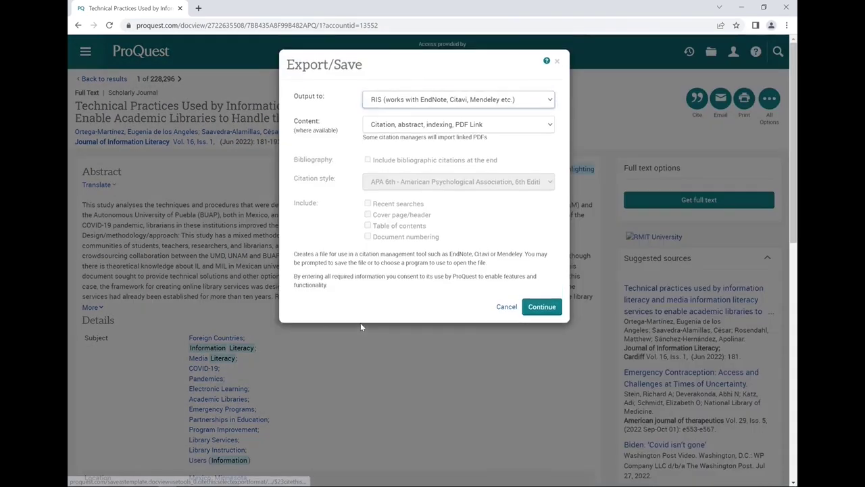
{"action": "left_click", "coordinate": [542, 307]}
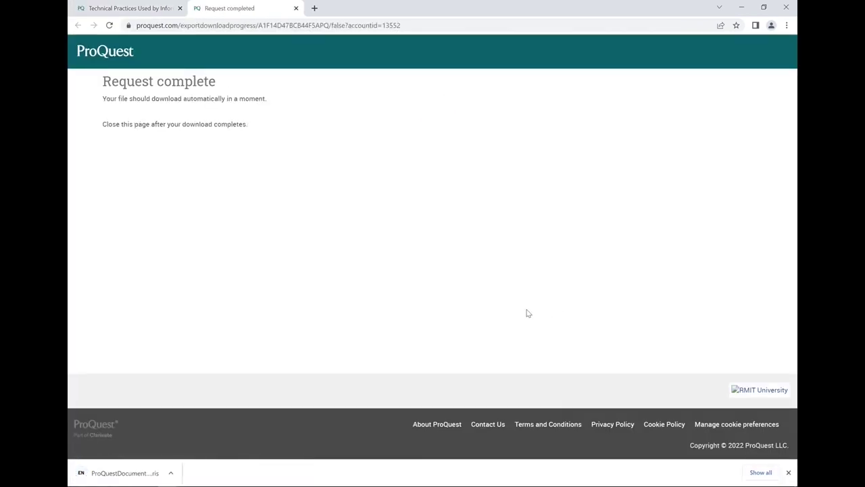
{"action": "left_click", "coordinate": [158, 472]}
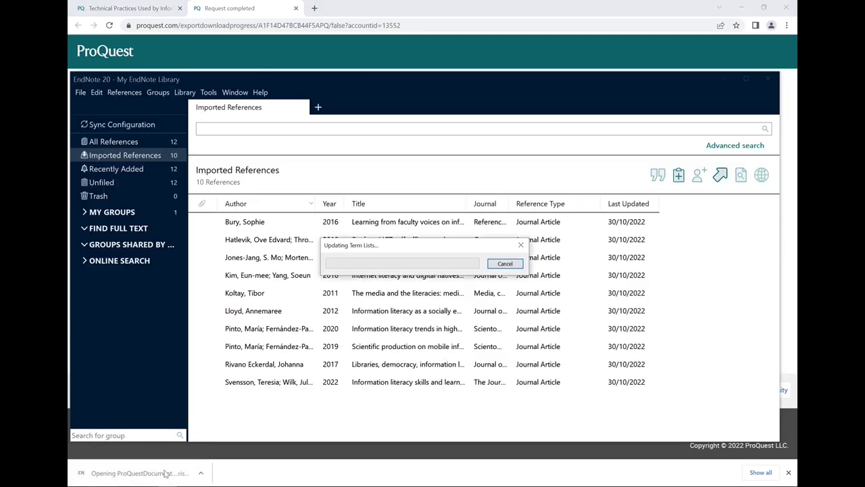
{"action": "left_click", "coordinate": [296, 8]}
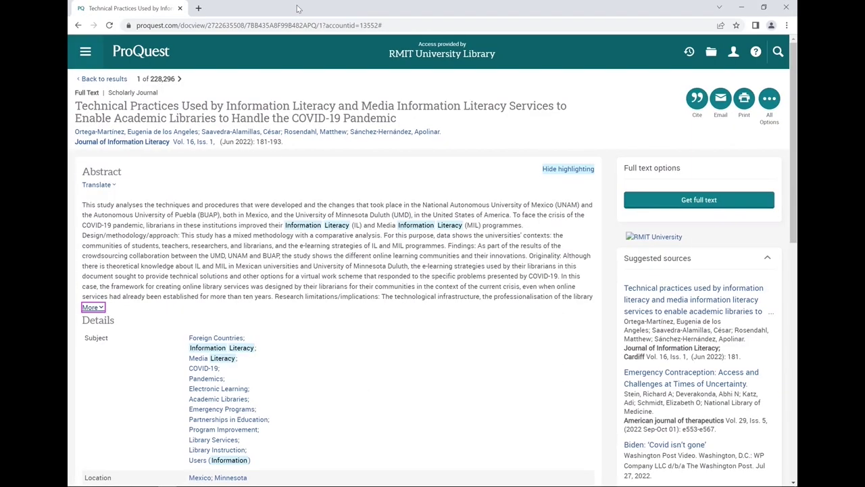
{"action": "left_click", "coordinate": [114, 80]}
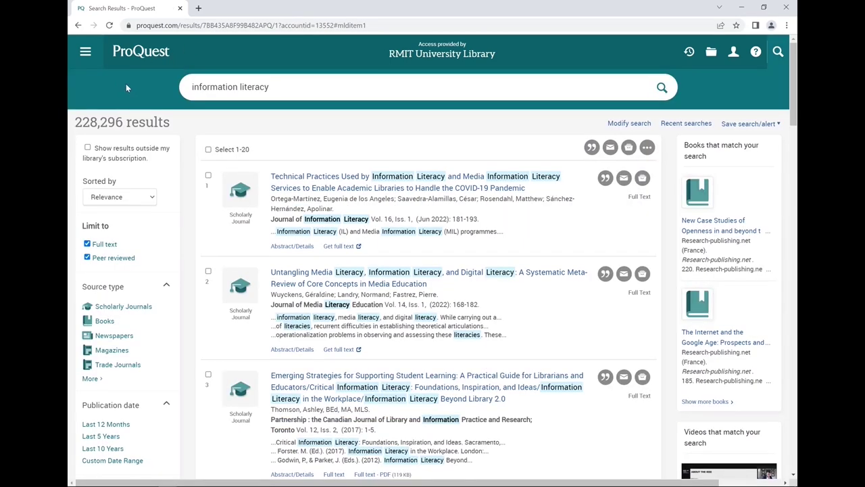
Select all 20 ProQuest results on the page and choose EndNote as the export format.
{"action": "left_click", "coordinate": [208, 271]}
{"action": "left_click", "coordinate": [208, 375]}
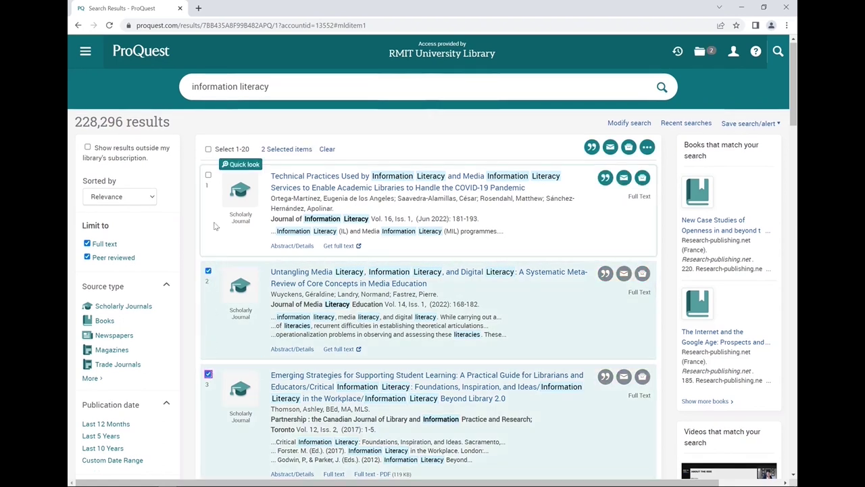
{"action": "left_click", "coordinate": [208, 149]}
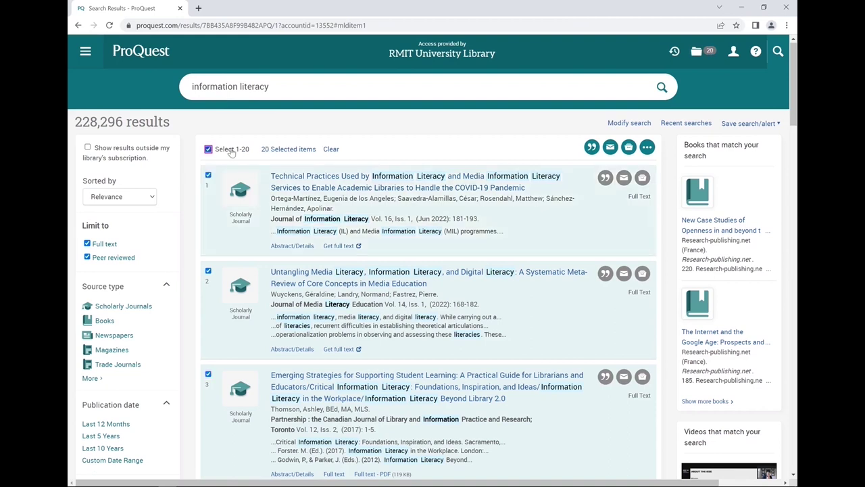
{"action": "left_click", "coordinate": [647, 148]}
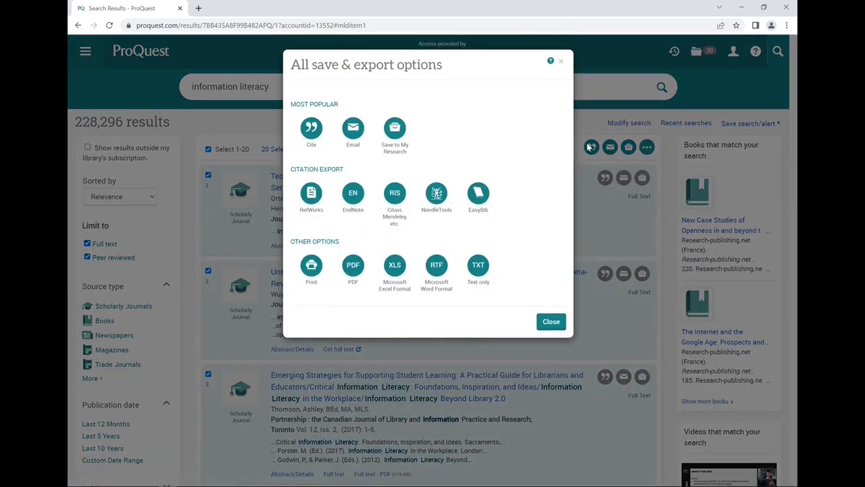
{"action": "left_click", "coordinate": [313, 144]}
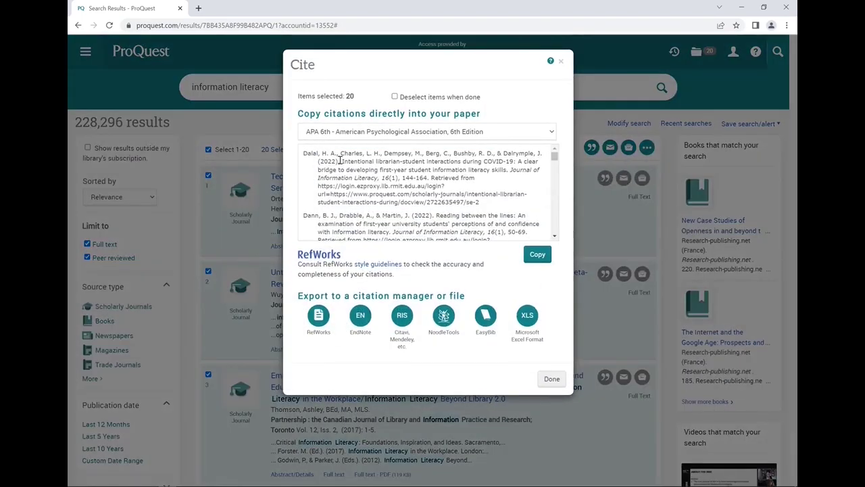
{"action": "left_click", "coordinate": [369, 335]}
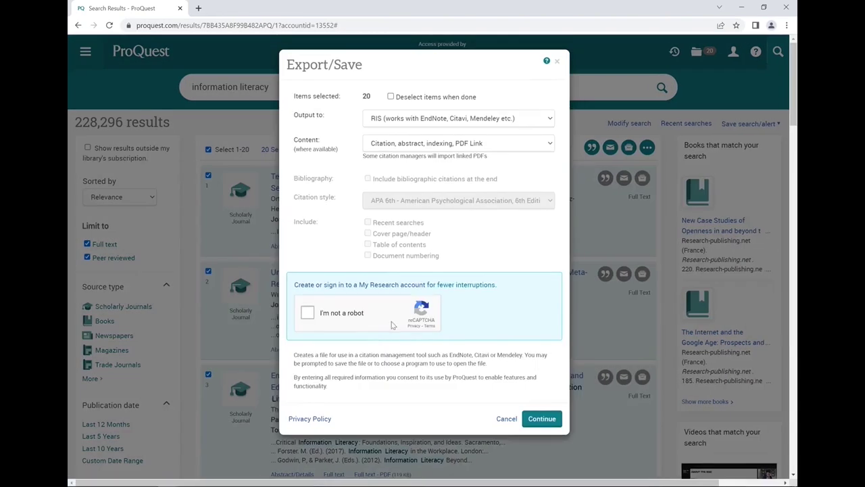
Export citations, abstracts and indexing as an RIS file and open it in EndNote.
{"action": "left_click", "coordinate": [551, 144]}
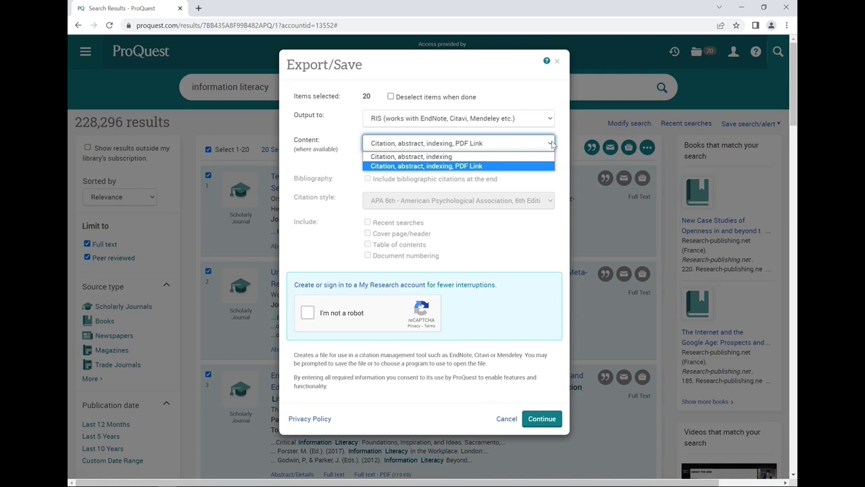
{"action": "left_click", "coordinate": [541, 156]}
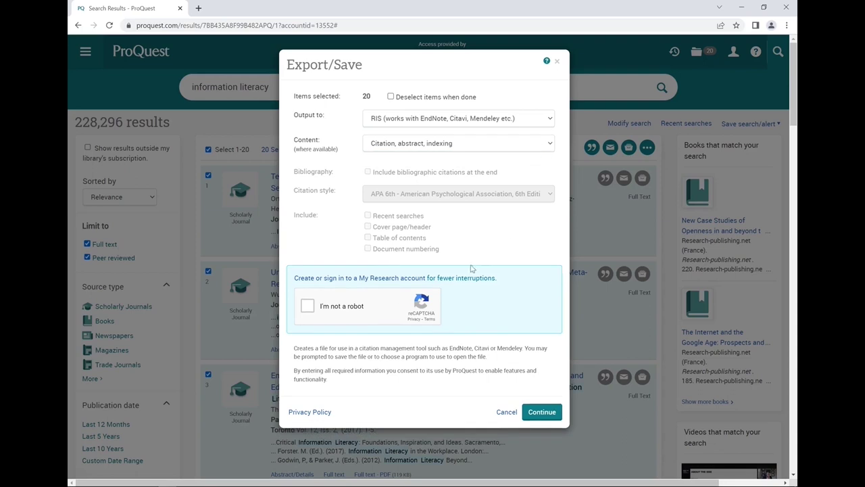
{"action": "left_click", "coordinate": [310, 307]}
{"action": "left_click", "coordinate": [552, 418]}
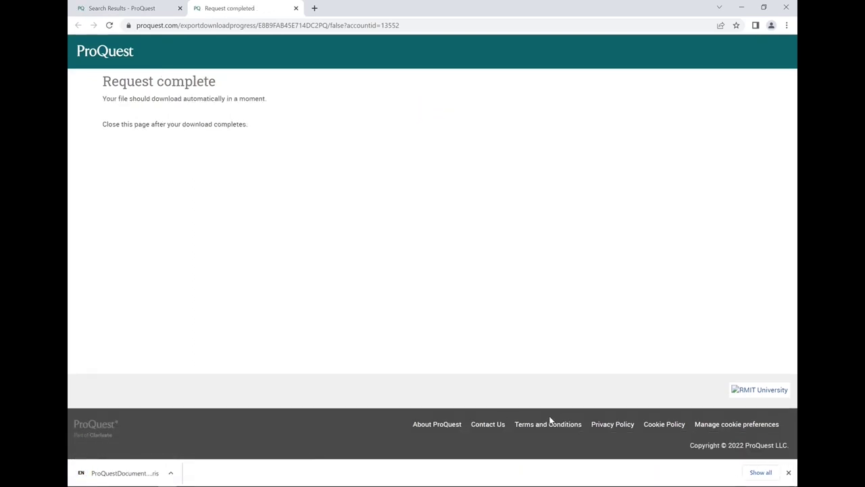
{"action": "left_click", "coordinate": [144, 469]}
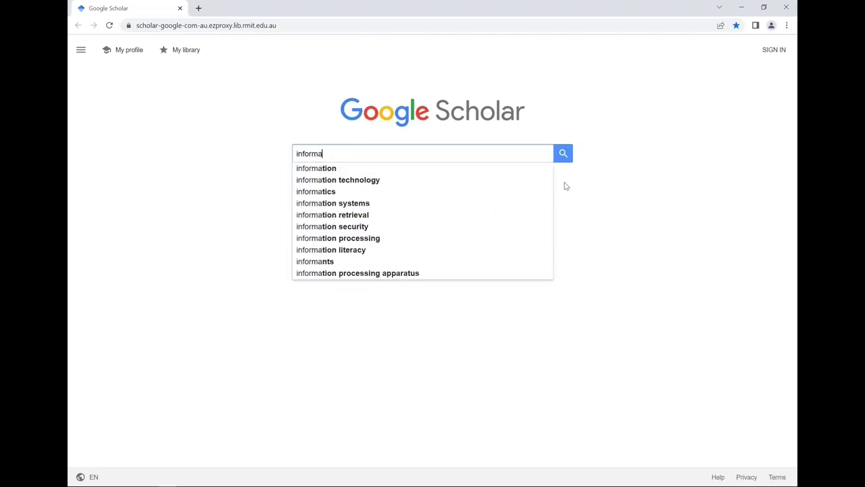
Search Google Scholar for 'information literacy' and import 'A decade of critical information literacy' via scholar.enw.
{"action": "type", "text": "tion l"}
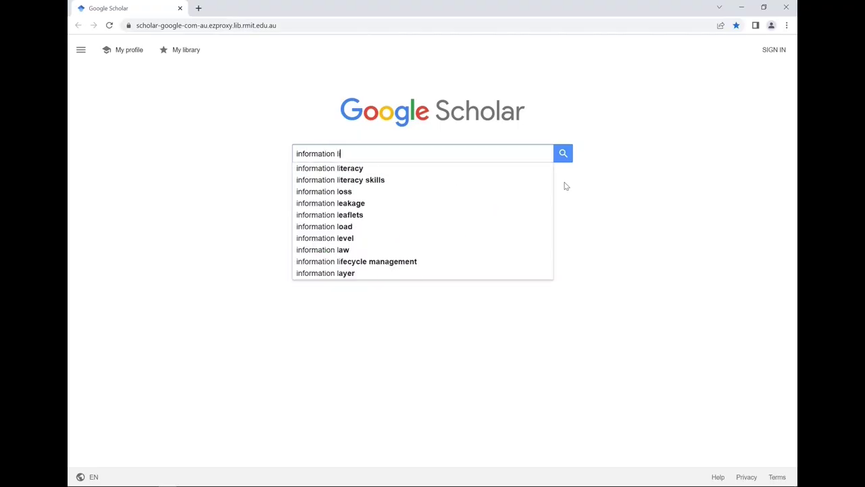
{"action": "type", "text": "iteracy"}
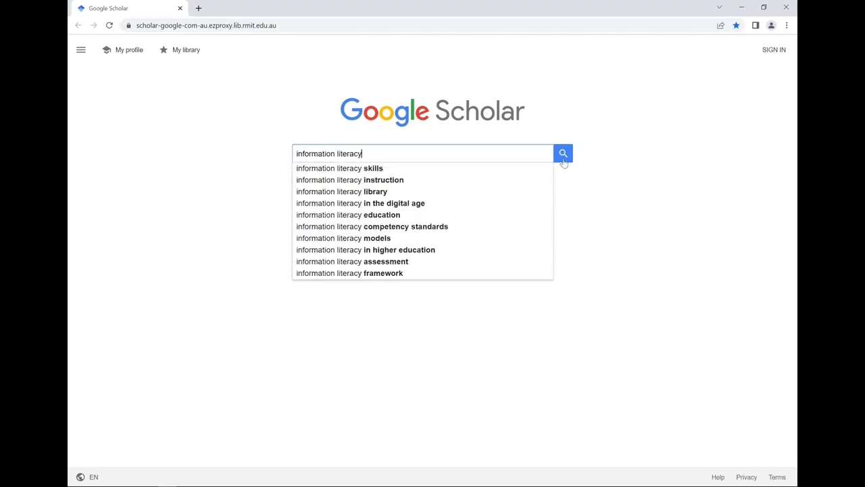
{"action": "left_click", "coordinate": [563, 157]}
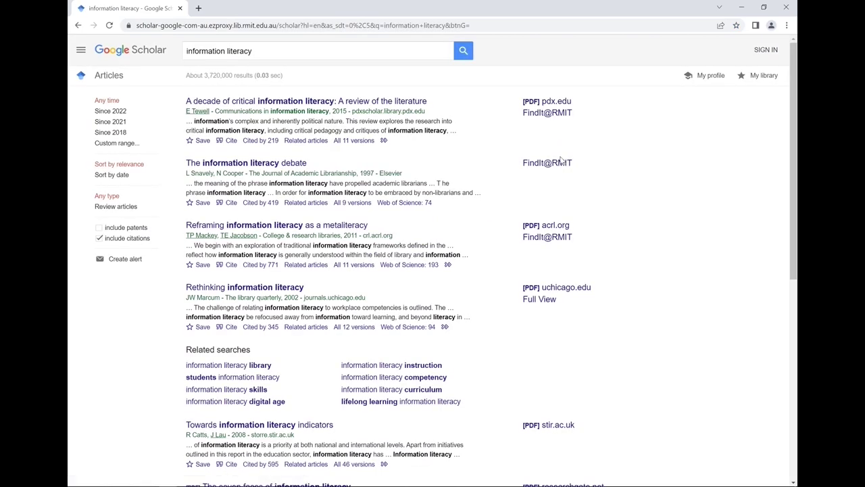
{"action": "left_click", "coordinate": [231, 141]}
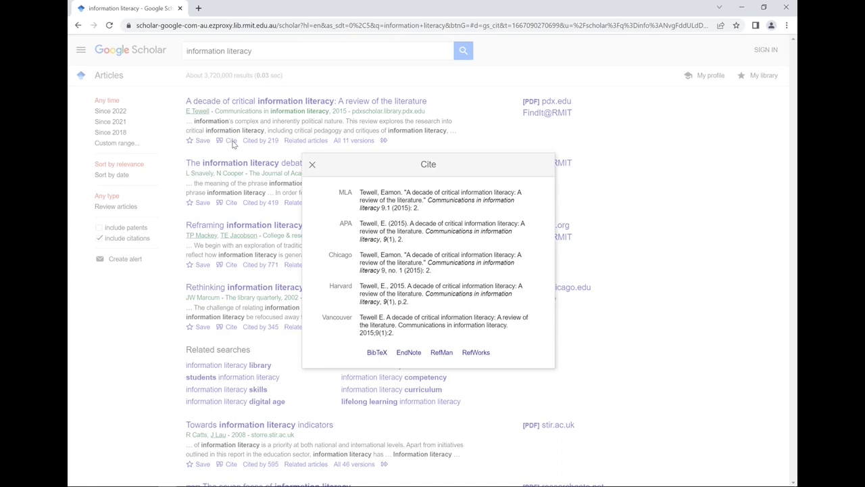
{"action": "left_click", "coordinate": [415, 360]}
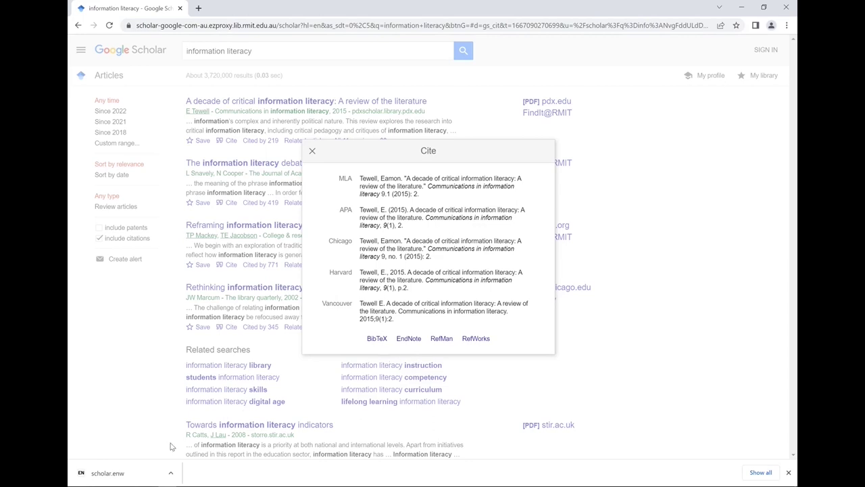
{"action": "left_click", "coordinate": [139, 476]}
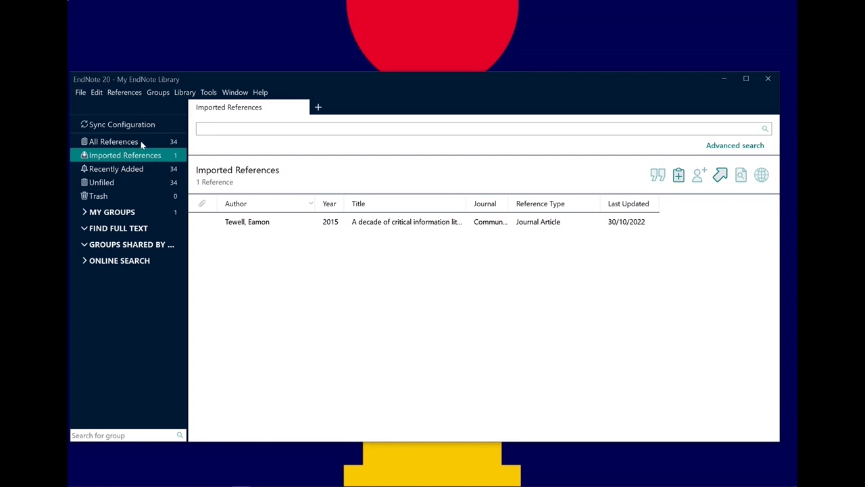
Show All References, select Bury 2016 'Learning from faculty voices on information literacy', and enlarge its preview.
{"action": "left_click", "coordinate": [140, 140]}
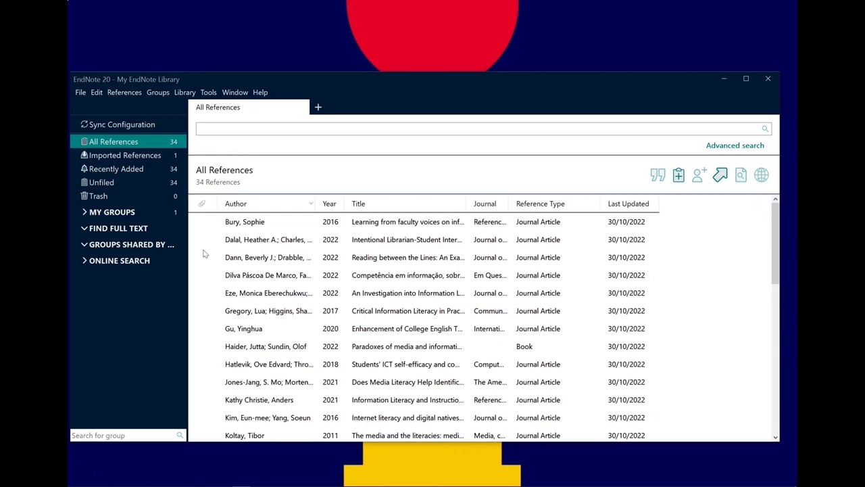
{"action": "scroll", "coordinate": [205, 253], "scroll_direction": "down", "scroll_amount": 7}
{"action": "scroll", "coordinate": [205, 253], "scroll_direction": "up", "scroll_amount": 7}
{"action": "left_click", "coordinate": [404, 220]}
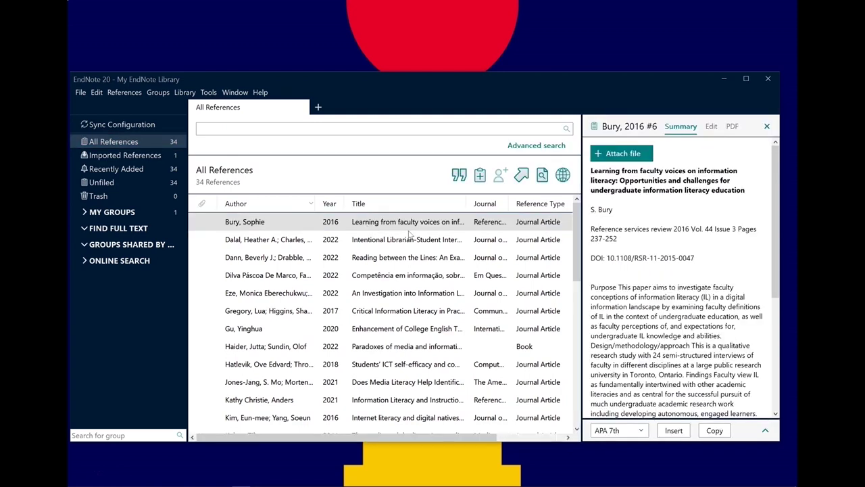
{"action": "left_click_drag", "start_coordinate": [730, 418], "coordinate": [725, 340]}
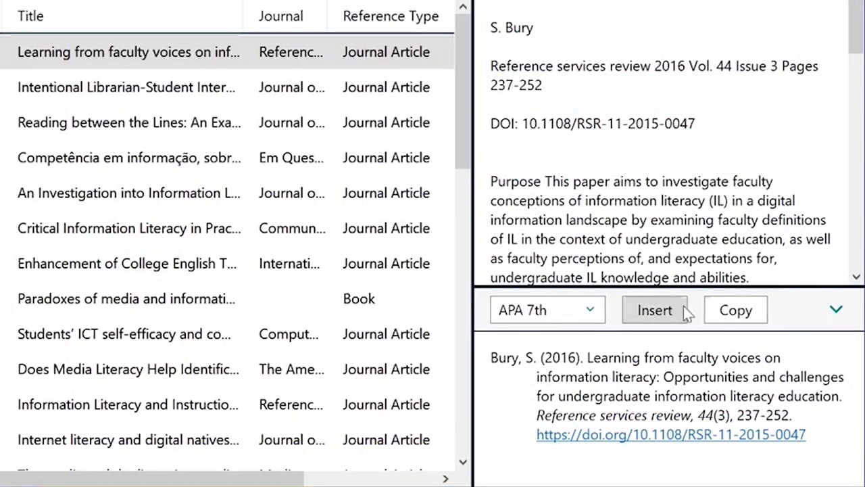
Preview the reference in Author-Date, then Chicago 17th Footnote, finishing on Vancouver.
{"action": "left_click", "coordinate": [599, 313]}
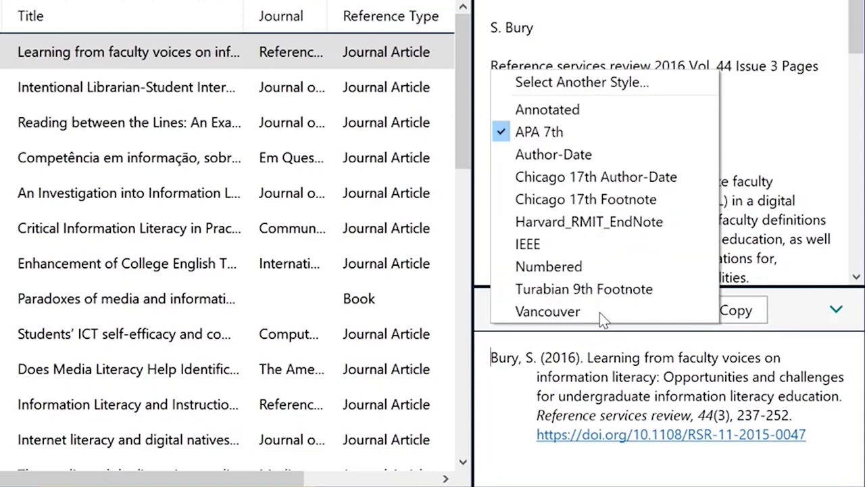
{"action": "left_click", "coordinate": [588, 159]}
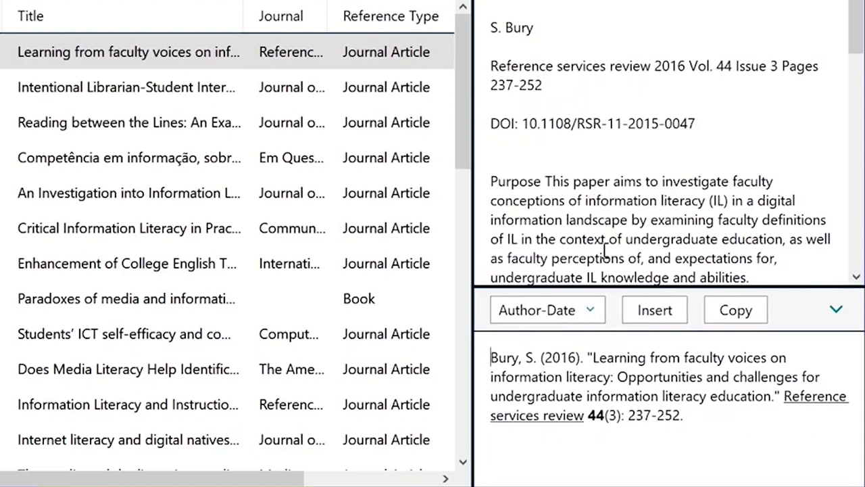
{"action": "left_click", "coordinate": [594, 307]}
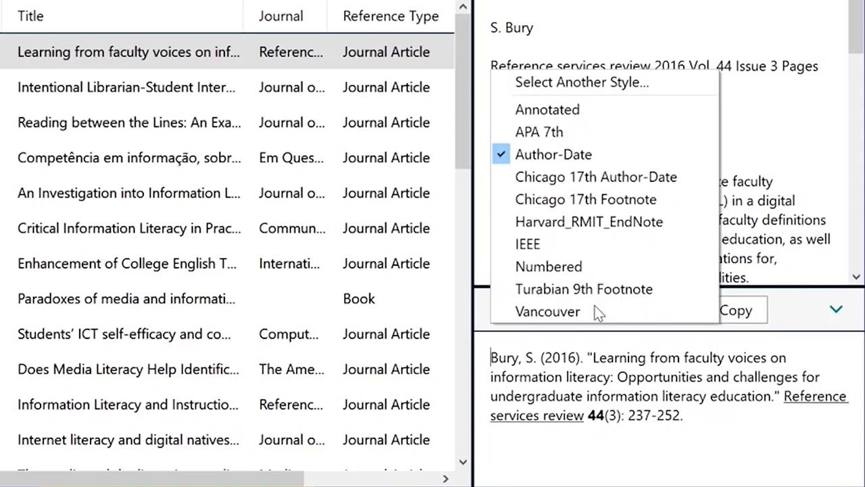
{"action": "left_click", "coordinate": [585, 200]}
{"action": "left_click", "coordinate": [642, 310]}
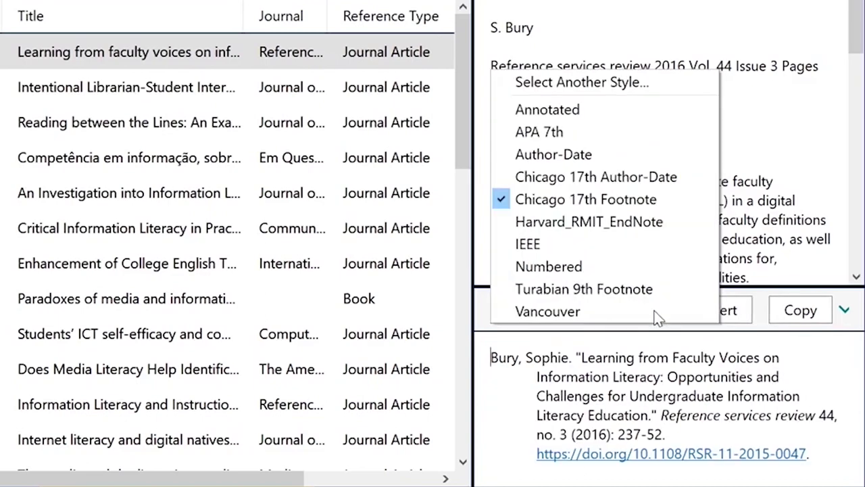
{"action": "left_click", "coordinate": [656, 372]}
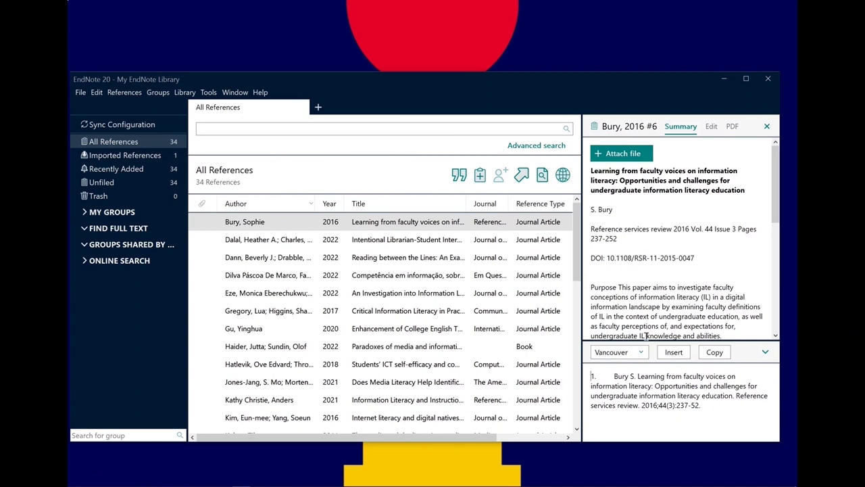
Mark APA 6th as a favourite in the Output Style Manager.
{"action": "left_click", "coordinate": [209, 92]}
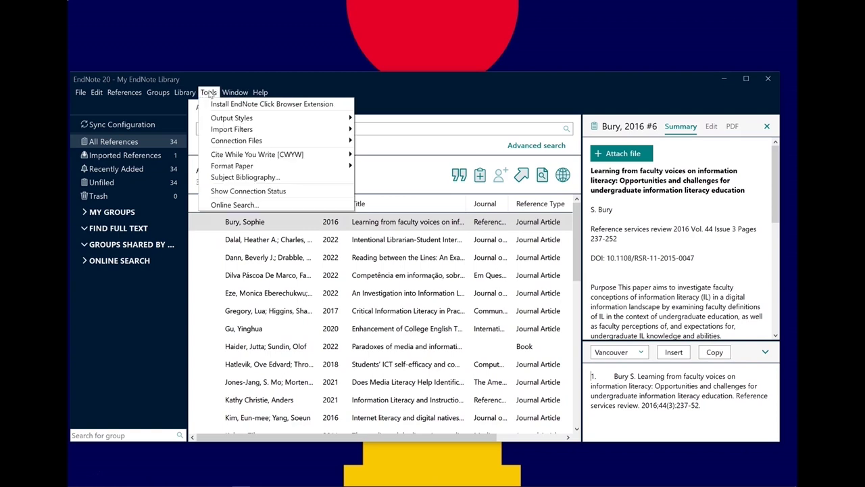
{"action": "mouse_move", "coordinate": [292, 122]}
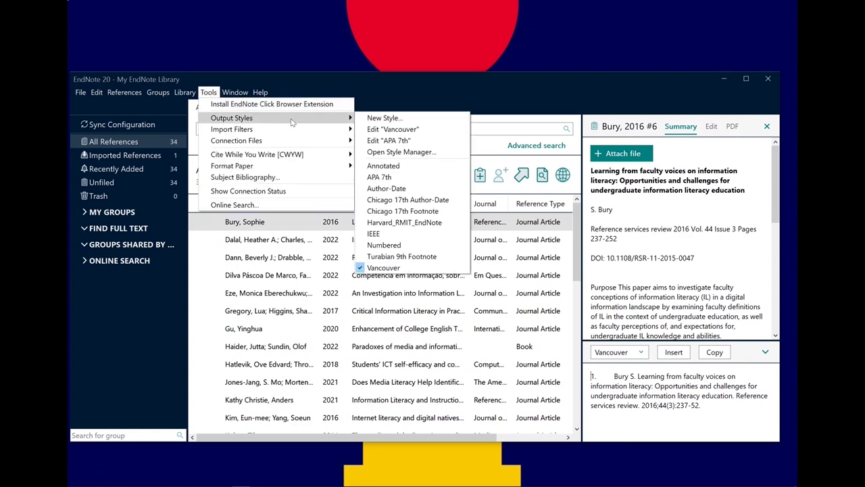
{"action": "left_click", "coordinate": [455, 156]}
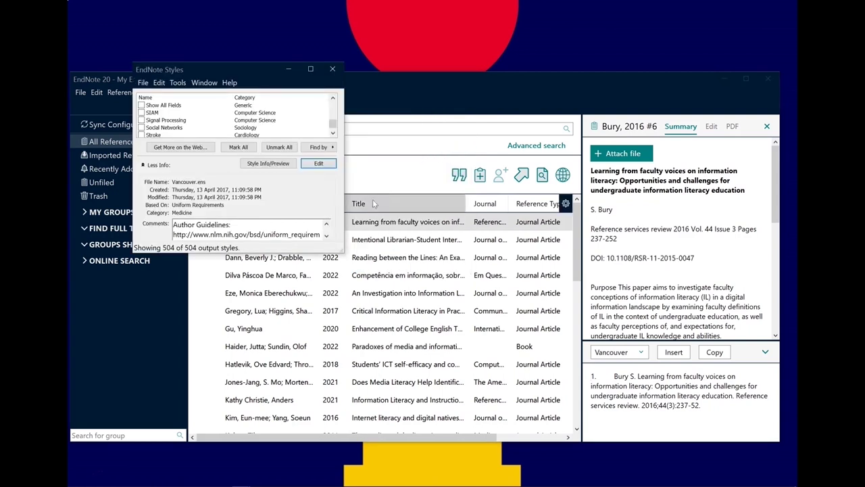
{"action": "left_click_drag", "start_coordinate": [342, 252], "coordinate": [574, 387]}
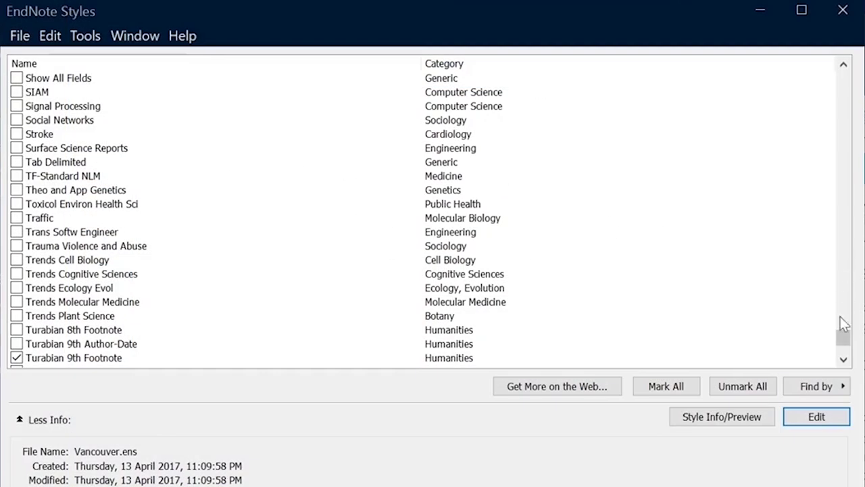
{"action": "left_click_drag", "start_coordinate": [844, 342], "coordinate": [858, 121]}
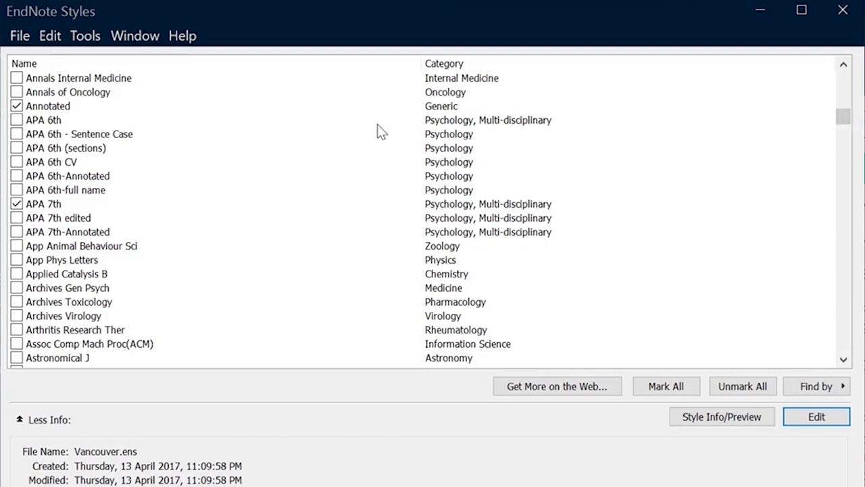
{"action": "left_click", "coordinate": [16, 121]}
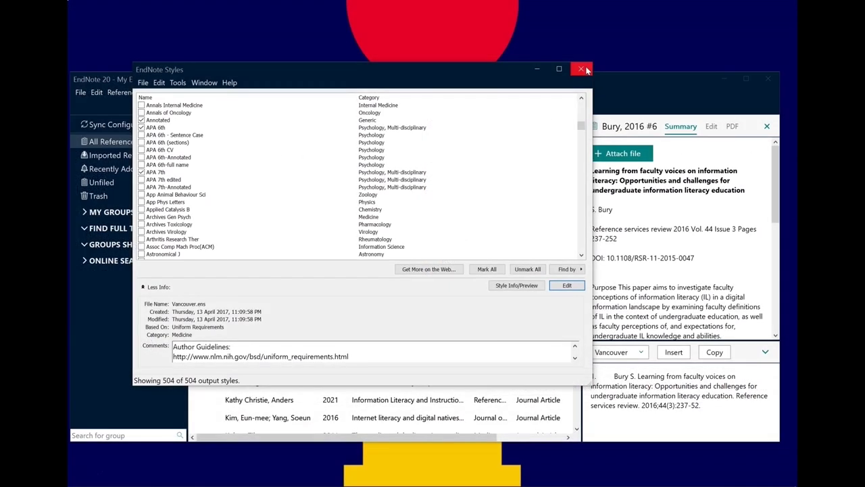
{"action": "left_click", "coordinate": [583, 69]}
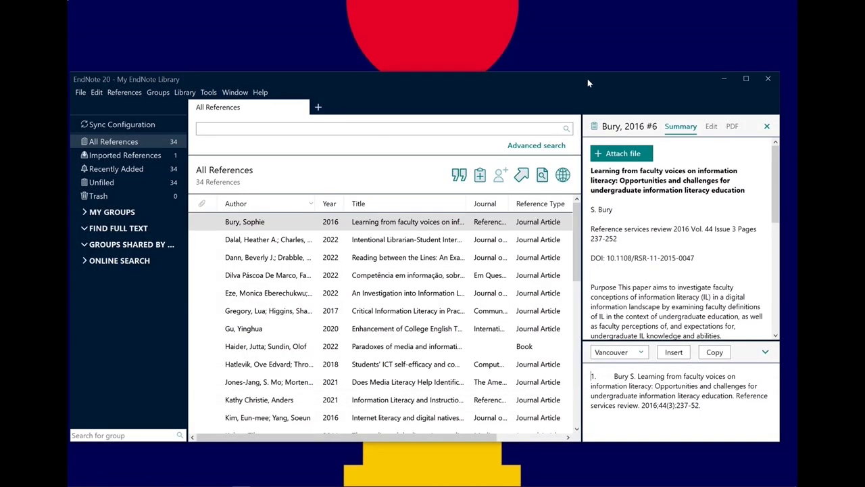
Format the Bury 2016 preview in APA 6th, then switch it to APA 7th.
{"action": "left_click", "coordinate": [641, 354]}
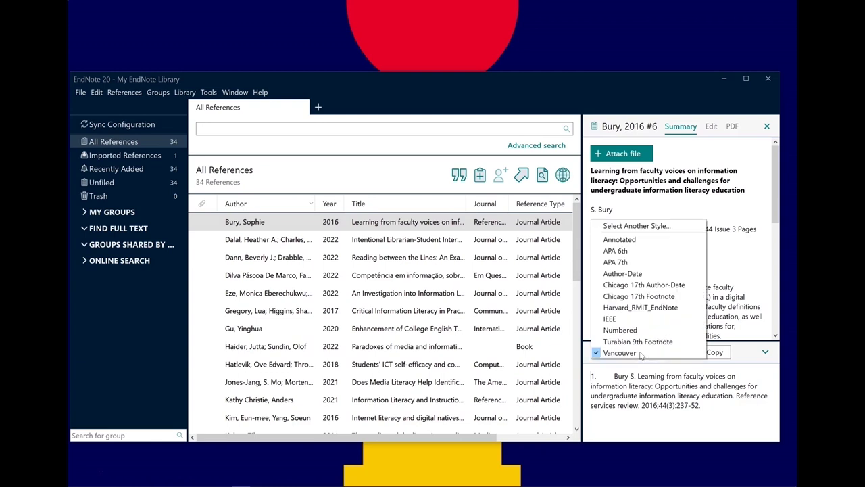
{"action": "left_click", "coordinate": [641, 251]}
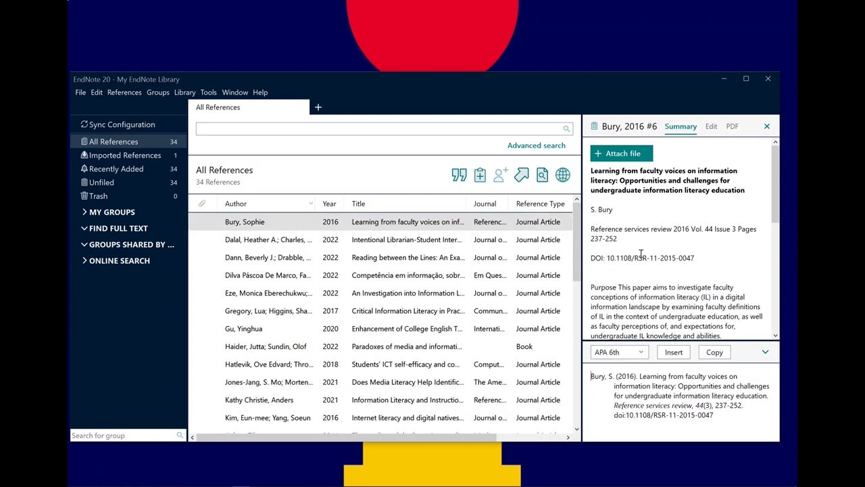
{"action": "left_click", "coordinate": [641, 352]}
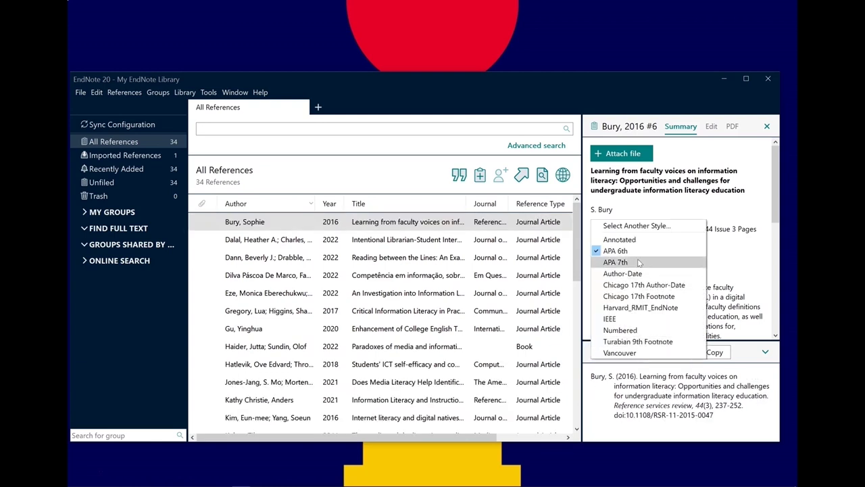
{"action": "left_click", "coordinate": [639, 261]}
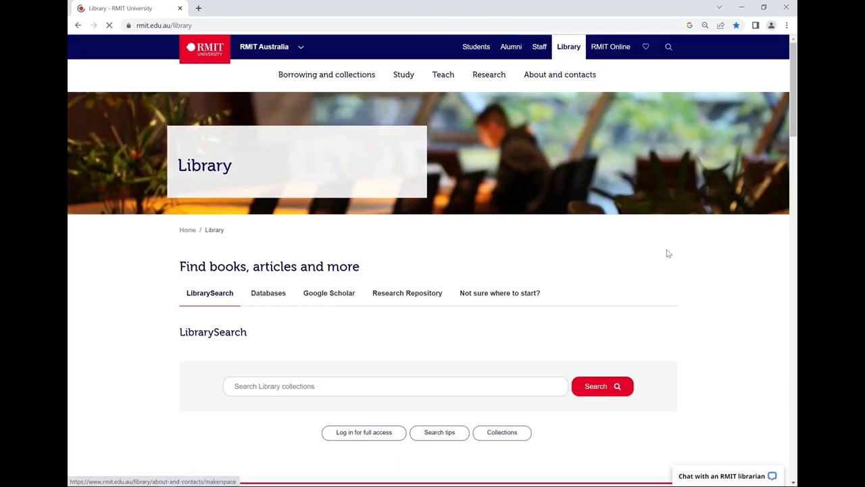
Go to Referencing > Reference management tools > EndNote Desktop and expand the RMIT Harvard style instructions.
{"action": "scroll", "coordinate": [666, 251], "scroll_direction": "down", "scroll_amount": 4}
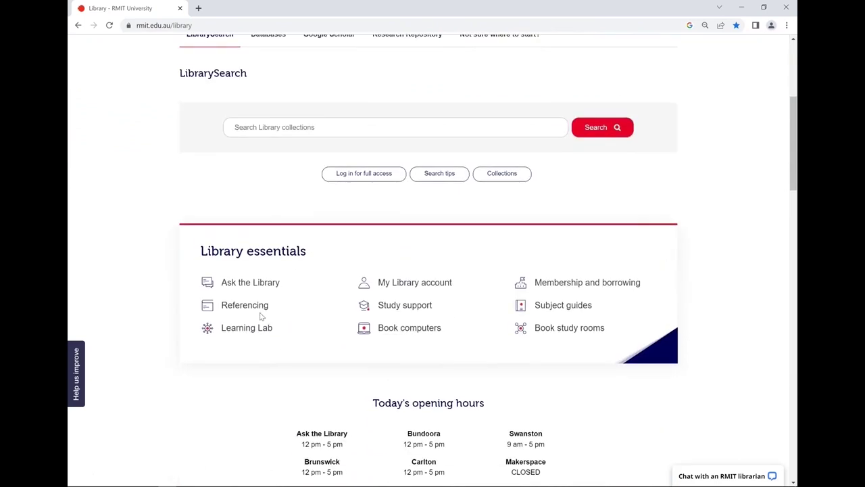
{"action": "left_click", "coordinate": [266, 308]}
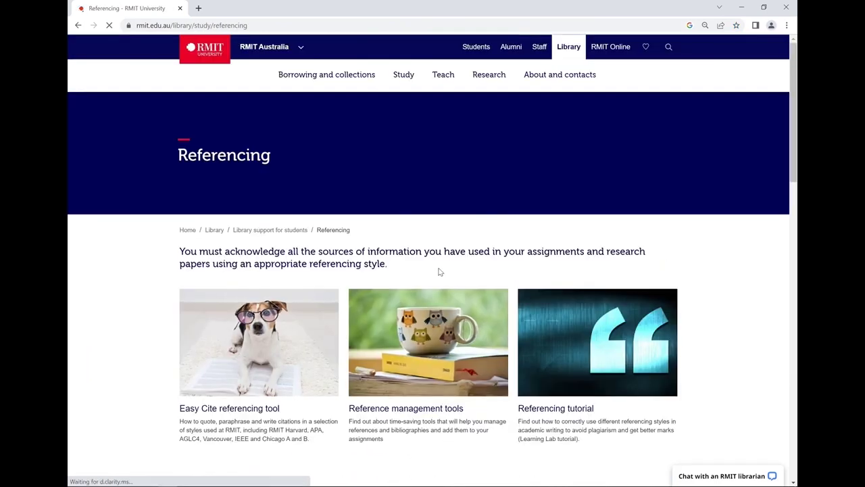
{"action": "left_click", "coordinate": [480, 357]}
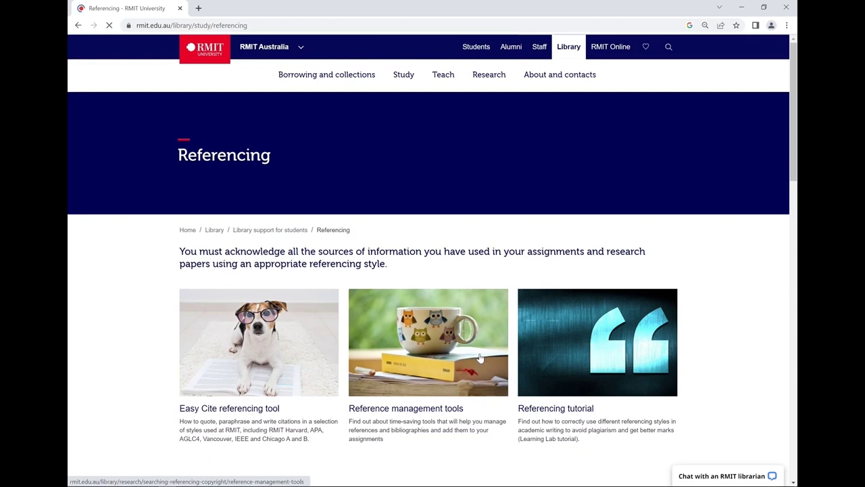
{"action": "scroll", "coordinate": [480, 357], "scroll_direction": "down", "scroll_amount": 4}
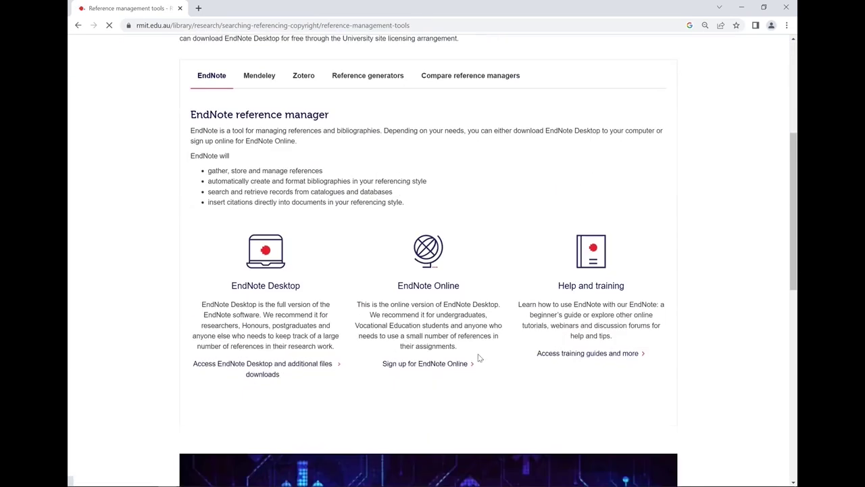
{"action": "left_click", "coordinate": [311, 373]}
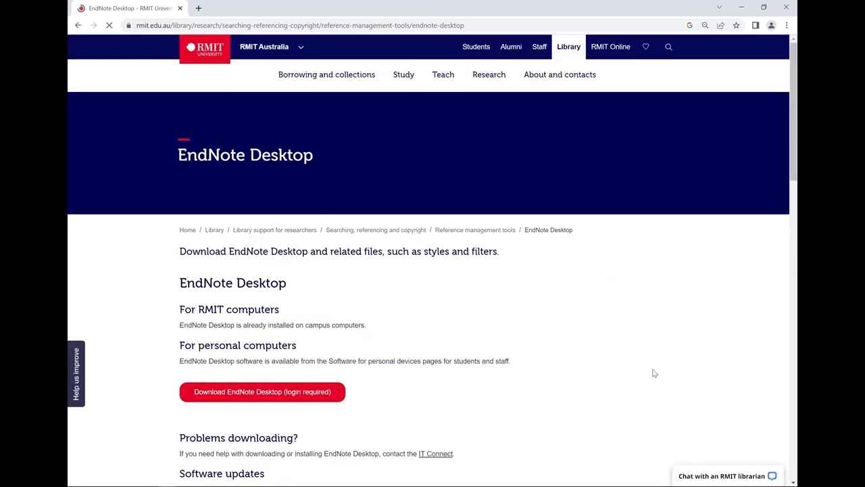
{"action": "scroll", "coordinate": [651, 362], "scroll_direction": "down", "scroll_amount": 1}
{"action": "scroll", "coordinate": [652, 361], "scroll_direction": "down", "scroll_amount": 5}
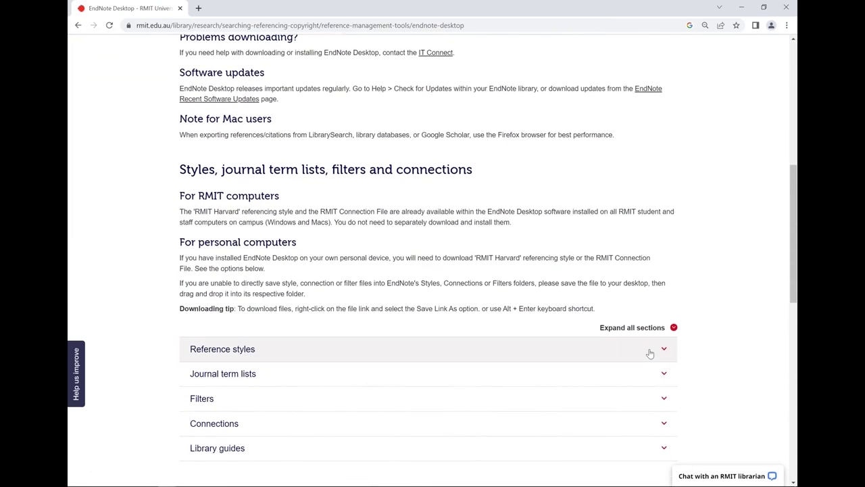
{"action": "left_click", "coordinate": [659, 350]}
{"action": "scroll", "coordinate": [703, 355], "scroll_direction": "down", "scroll_amount": 6}
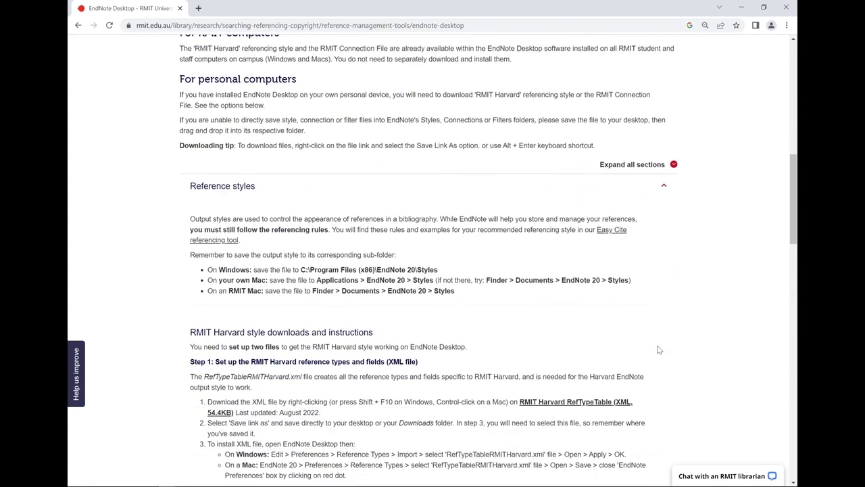
{"action": "scroll", "coordinate": [748, 360], "scroll_direction": "down", "scroll_amount": 1}
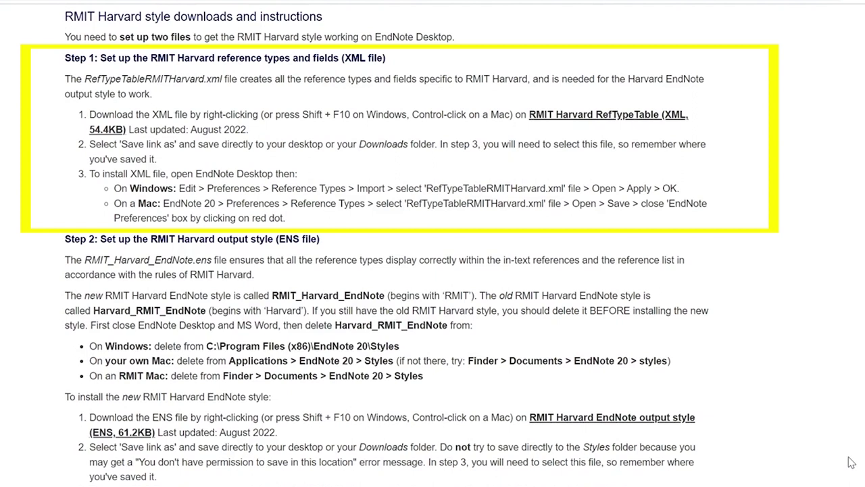
Save RefTypeTableRMITHarvard.xml into Downloads and return to the EndNote library.
{"action": "right_click", "coordinate": [630, 120]}
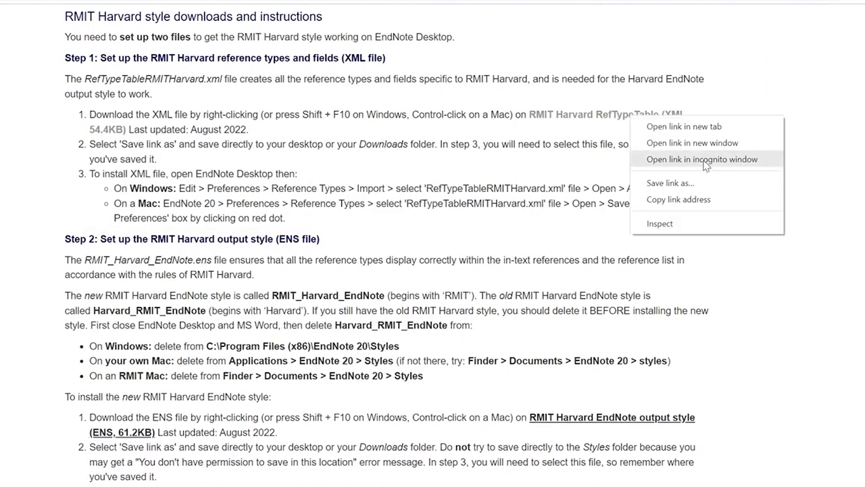
{"action": "left_click", "coordinate": [719, 182]}
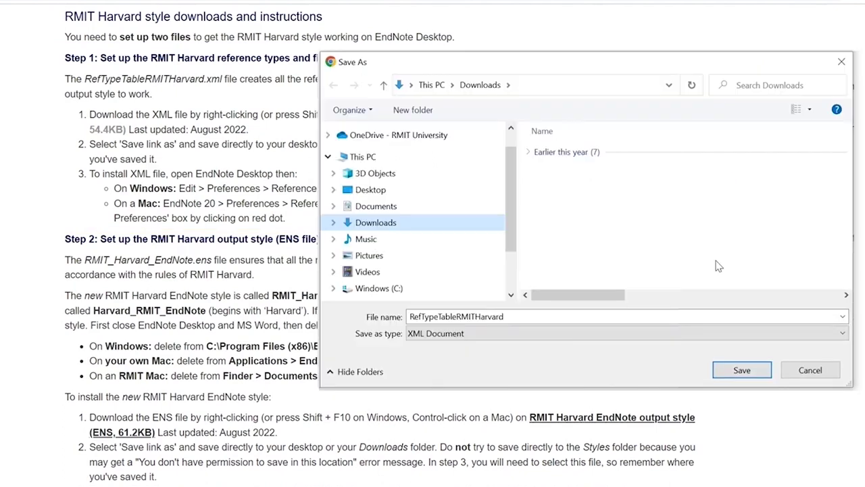
{"action": "left_click", "coordinate": [756, 376]}
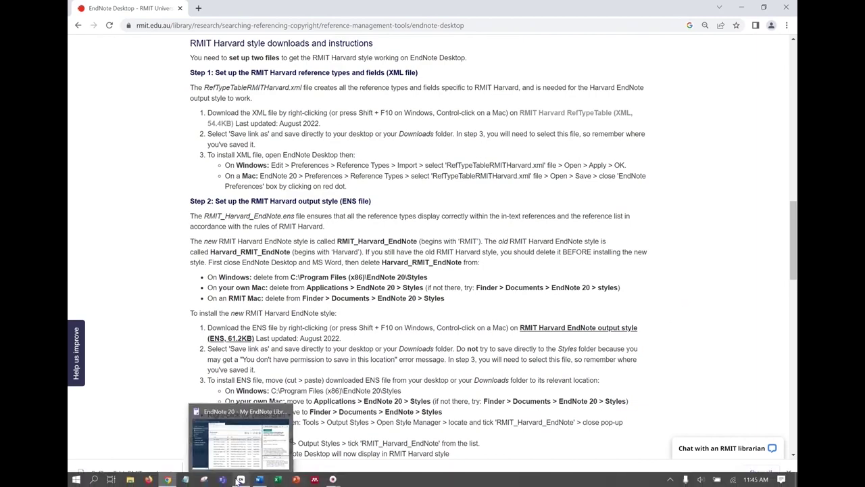
{"action": "left_click", "coordinate": [241, 479]}
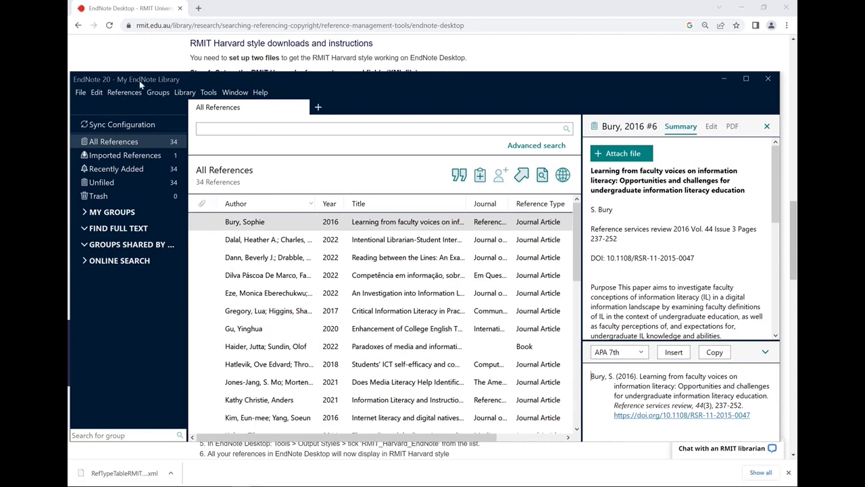
Import RefTypeTableRMITHarvard.xml under Preferences > Reference Types and apply it.
{"action": "left_click", "coordinate": [97, 93]}
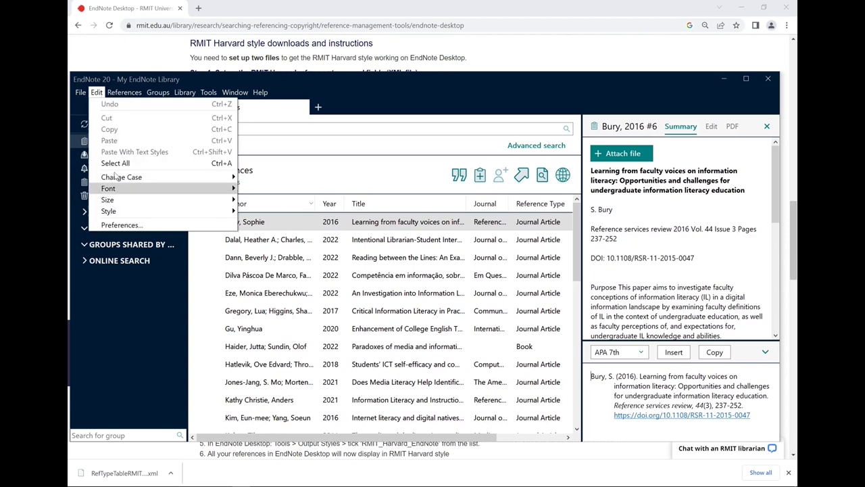
{"action": "left_click", "coordinate": [162, 225]}
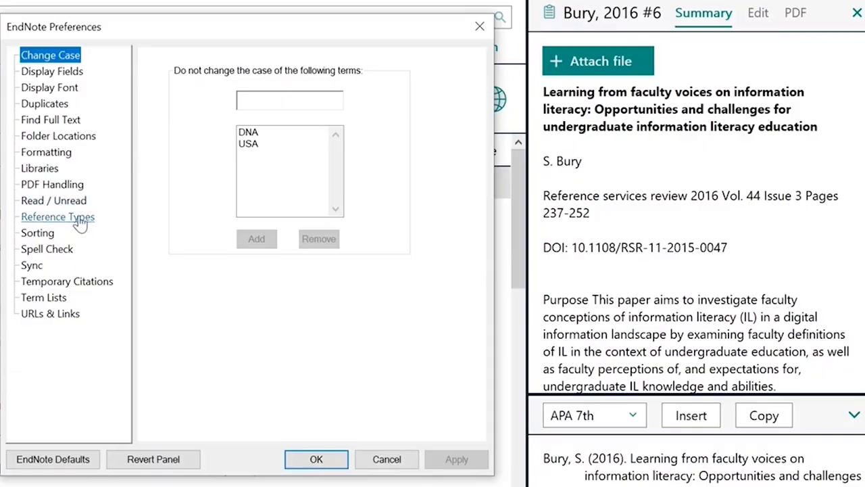
{"action": "left_click", "coordinate": [332, 241]}
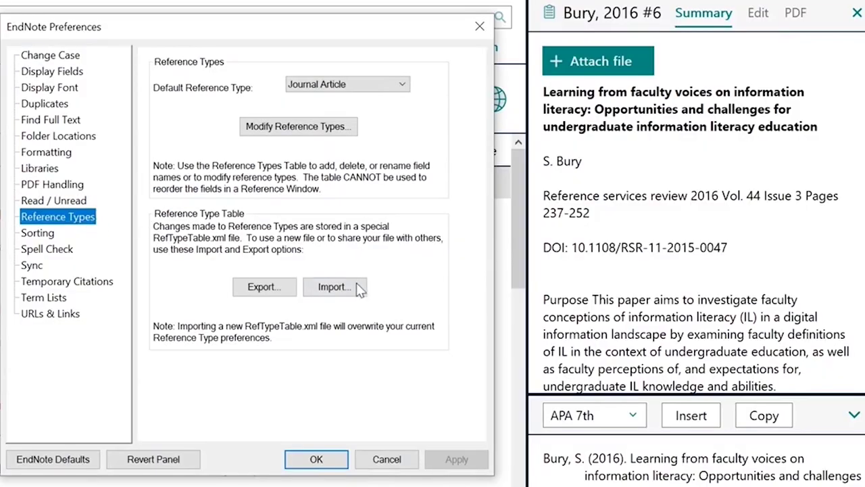
{"action": "left_click", "coordinate": [363, 297]}
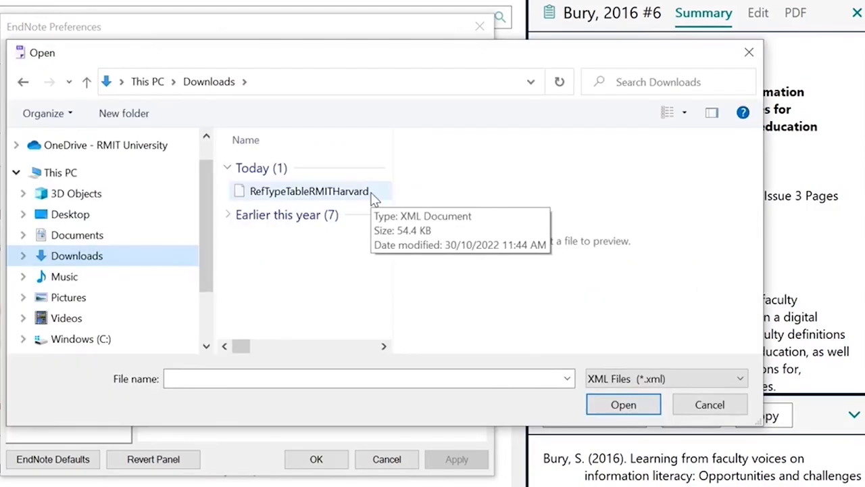
{"action": "left_click", "coordinate": [372, 195]}
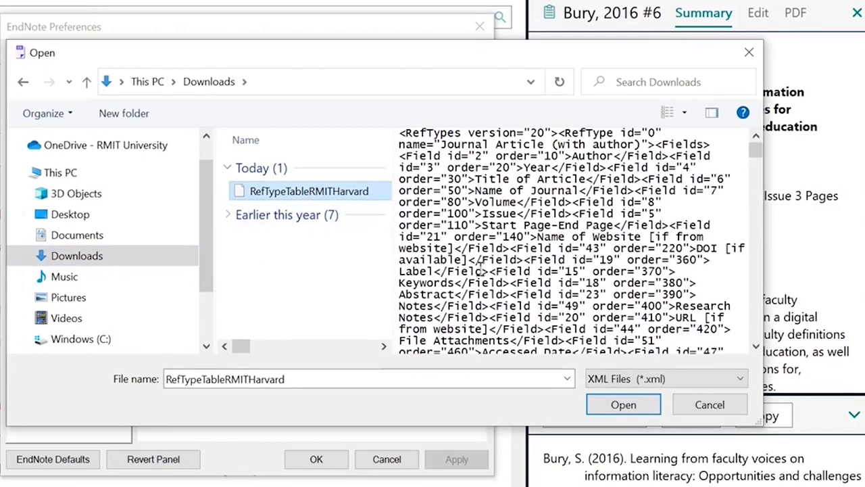
{"action": "left_click", "coordinate": [608, 406]}
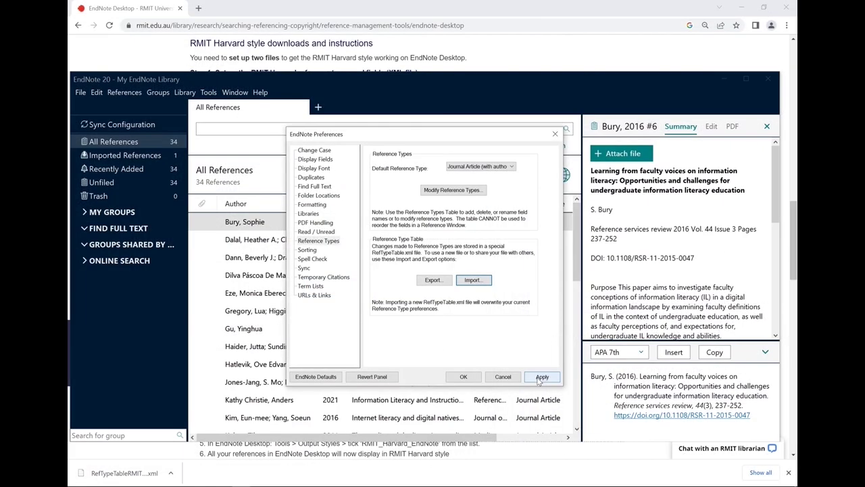
{"action": "left_click", "coordinate": [453, 464]}
{"action": "left_click", "coordinate": [466, 377]}
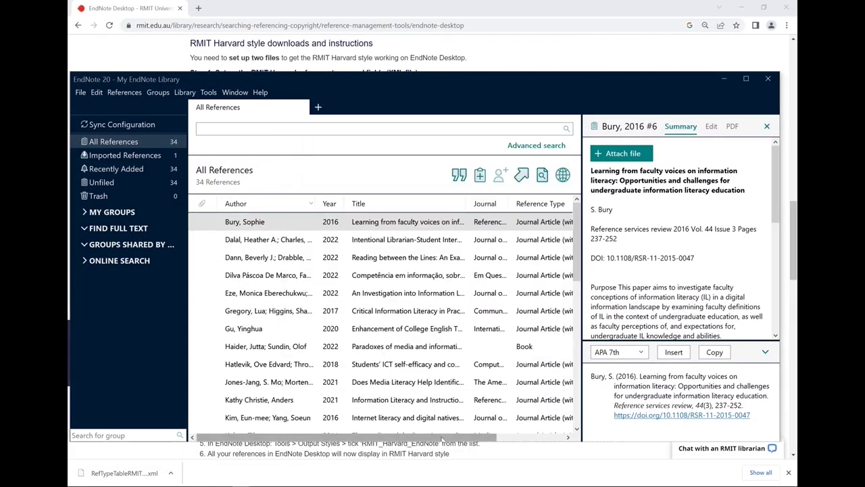
Scroll the reference list sideways to inspect the Reference Type column.
{"action": "left_click", "coordinate": [443, 439]}
{"action": "left_click_drag", "start_coordinate": [443, 439], "coordinate": [480, 438]}
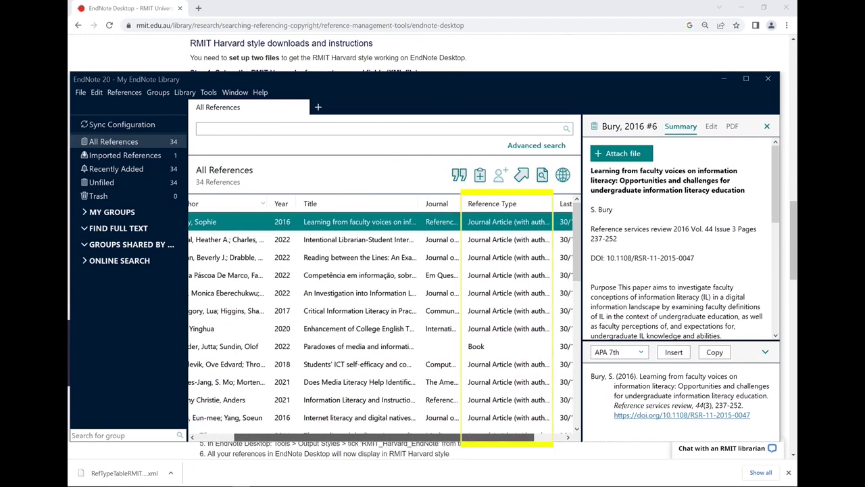
{"action": "scroll", "coordinate": [381, 318], "scroll_direction": "left", "scroll_amount": 3}
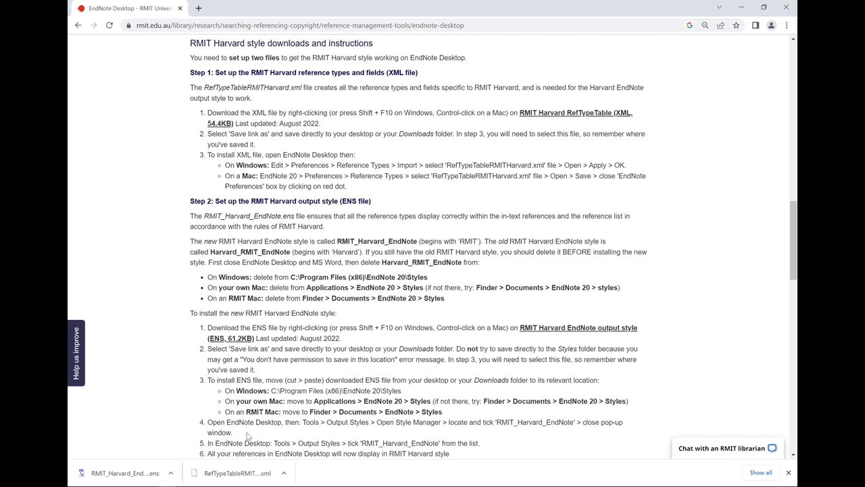
Move the downloaded RMIT_Harvard_EndNote style file into C:\Program Files (x86)\EndNote 20\Styles, then go back to EndNote.
{"action": "left_click", "coordinate": [172, 475]}
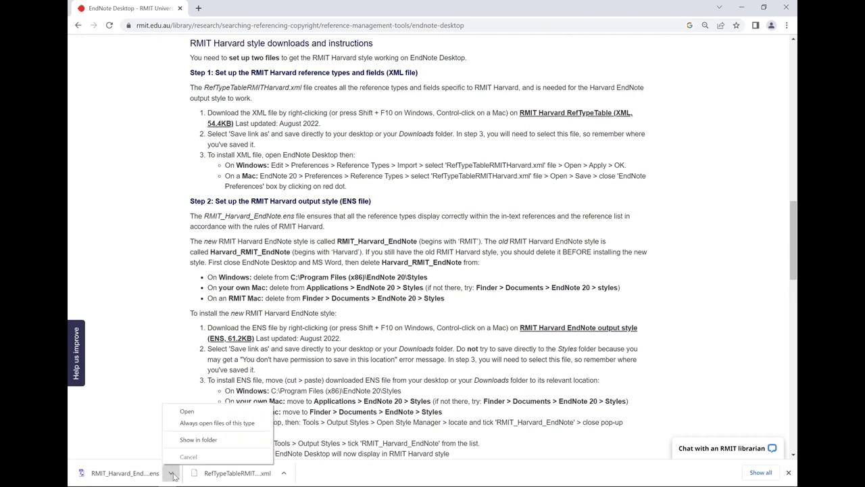
{"action": "left_click", "coordinate": [196, 442]}
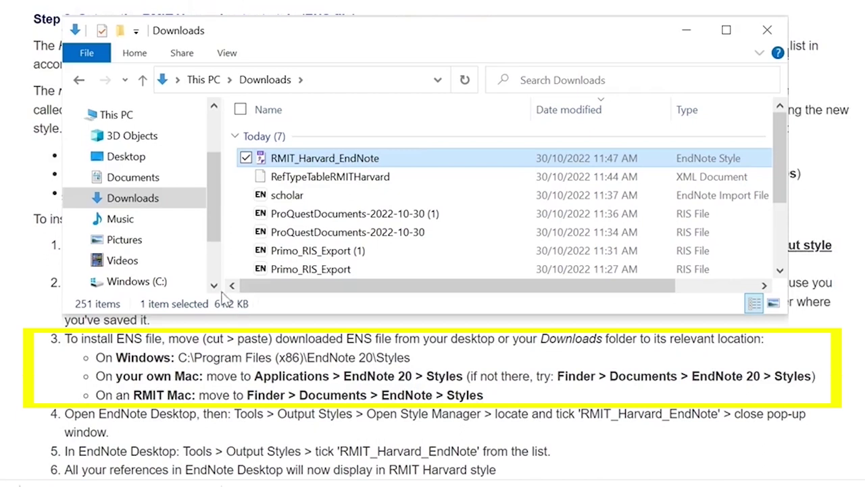
{"action": "left_click", "coordinate": [193, 281]}
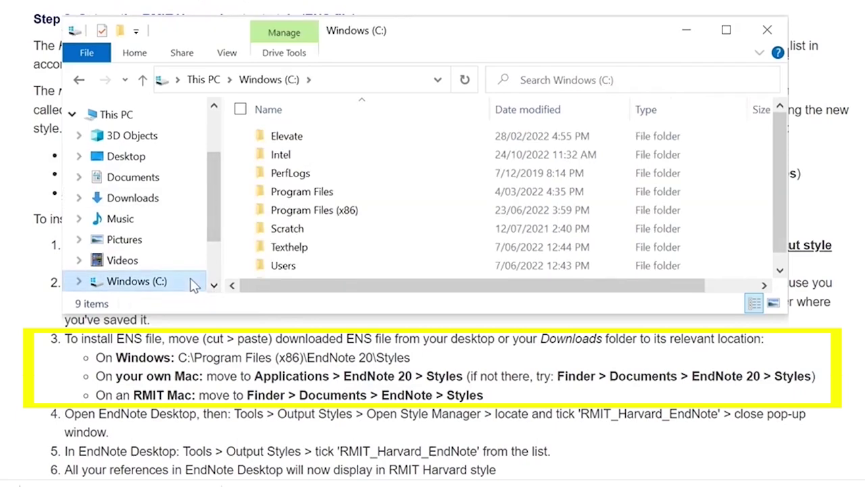
{"action": "double_click", "coordinate": [423, 215]}
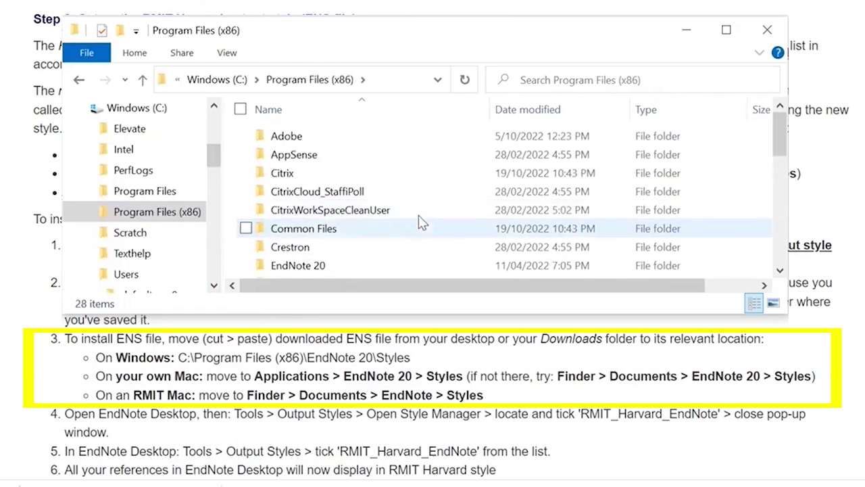
{"action": "double_click", "coordinate": [413, 264]}
{"action": "double_click", "coordinate": [416, 248]}
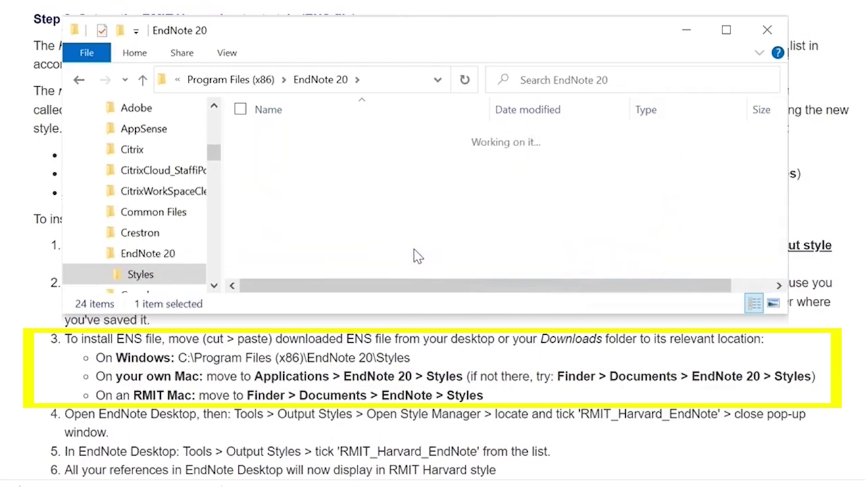
{"action": "right_click", "coordinate": [533, 218]}
{"action": "left_click", "coordinate": [695, 333]}
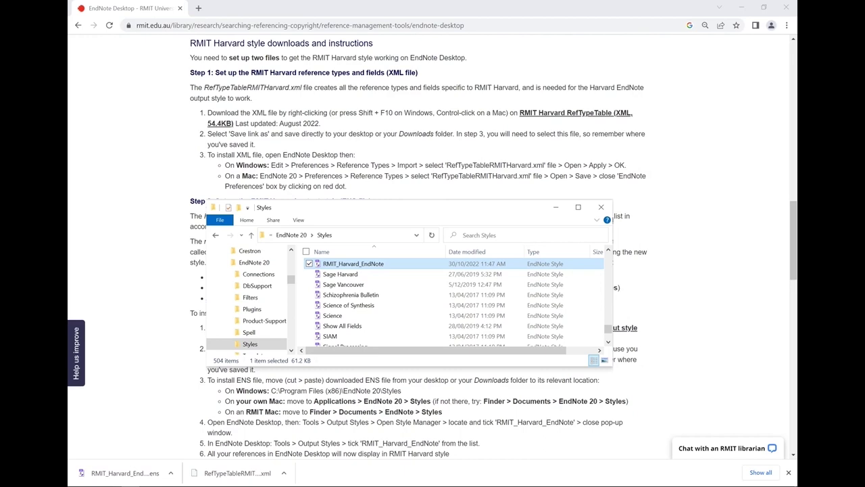
{"action": "left_click", "coordinate": [241, 483]}
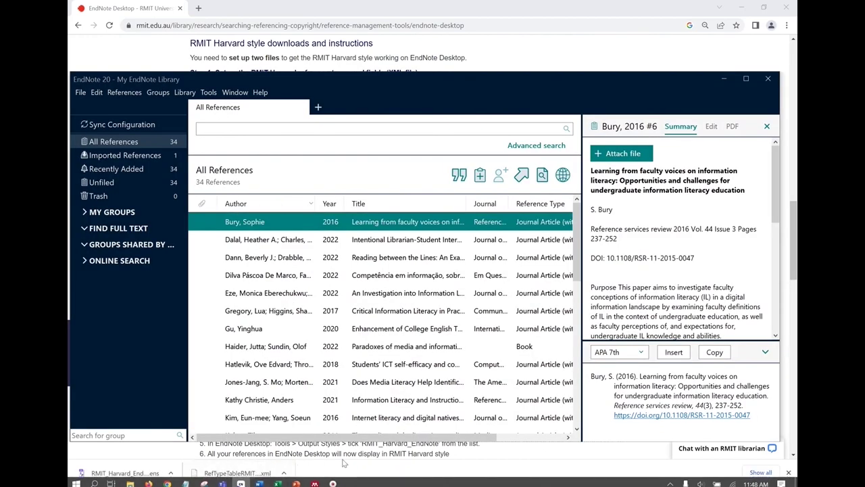
In the Output Styles manager, tick RMIT_Harvard_EndNote as a favourite, then close the manager.
{"action": "left_click", "coordinate": [209, 93]}
{"action": "mouse_move", "coordinate": [297, 121]}
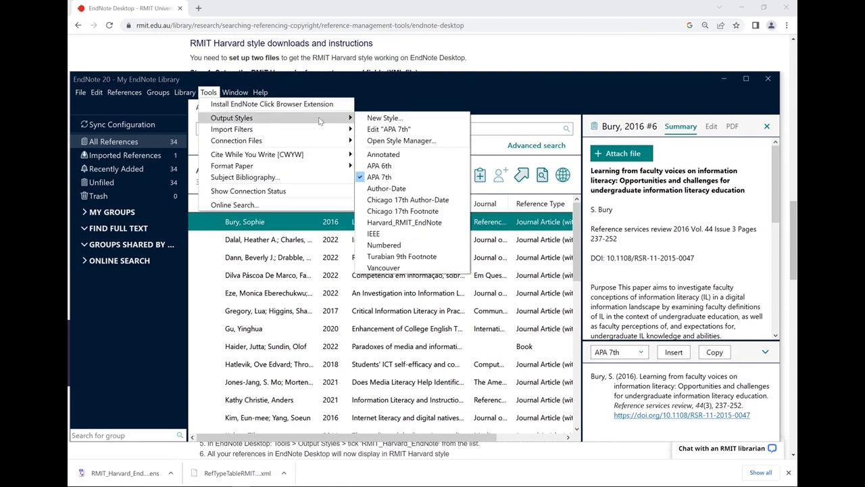
{"action": "left_click", "coordinate": [391, 142]}
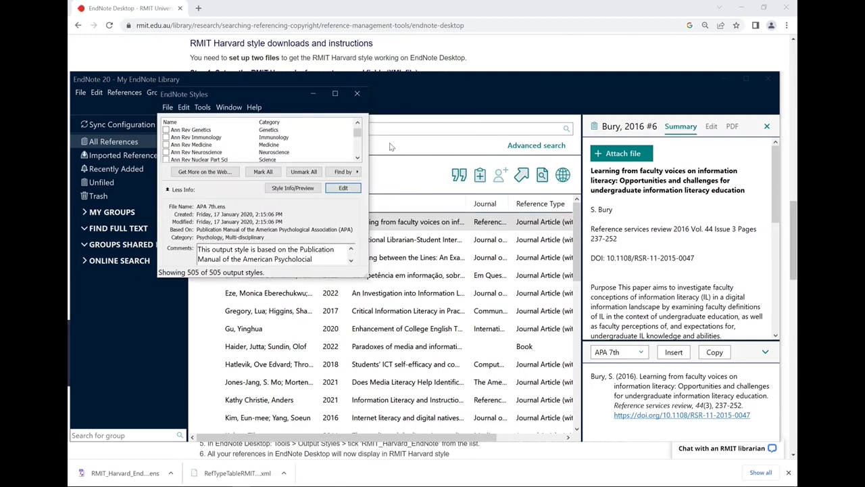
{"action": "left_click_drag", "start_coordinate": [368, 276], "coordinate": [533, 399]}
{"action": "left_click_drag", "start_coordinate": [525, 181], "coordinate": [526, 252]}
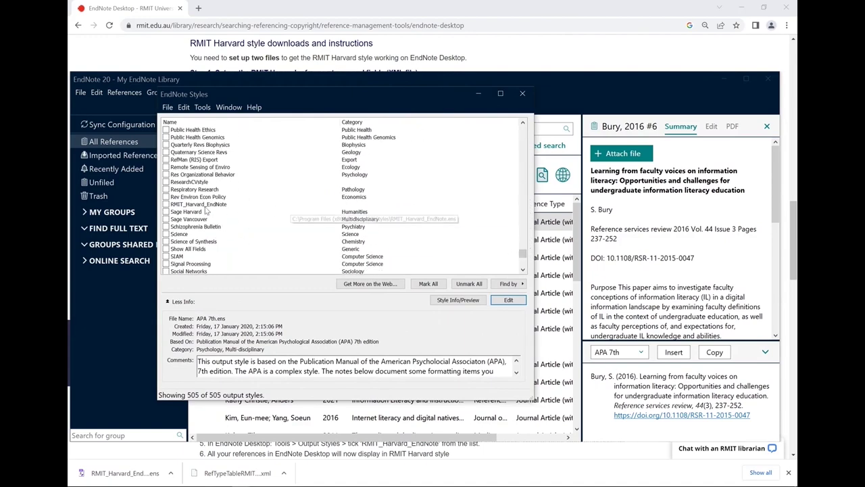
{"action": "left_click", "coordinate": [166, 205]}
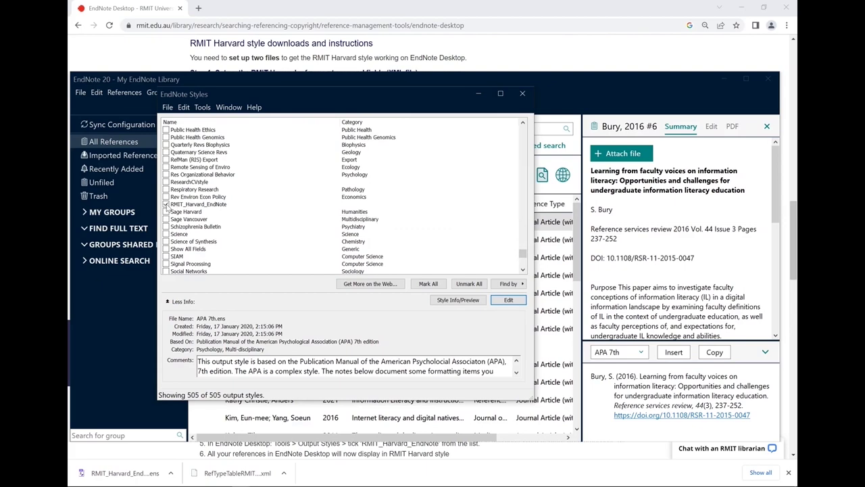
{"action": "left_click", "coordinate": [521, 96]}
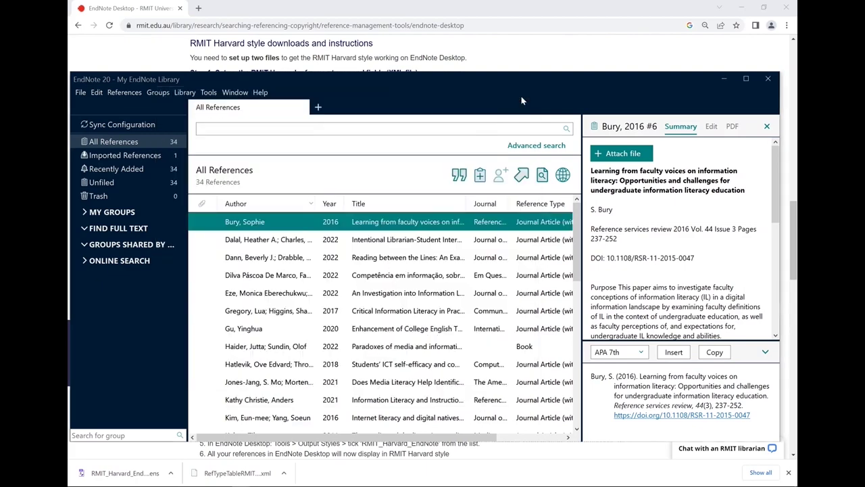
Change the preview pane's style from APA 7th to RMIT_Harvard_EndNote.
{"action": "left_click", "coordinate": [643, 356]}
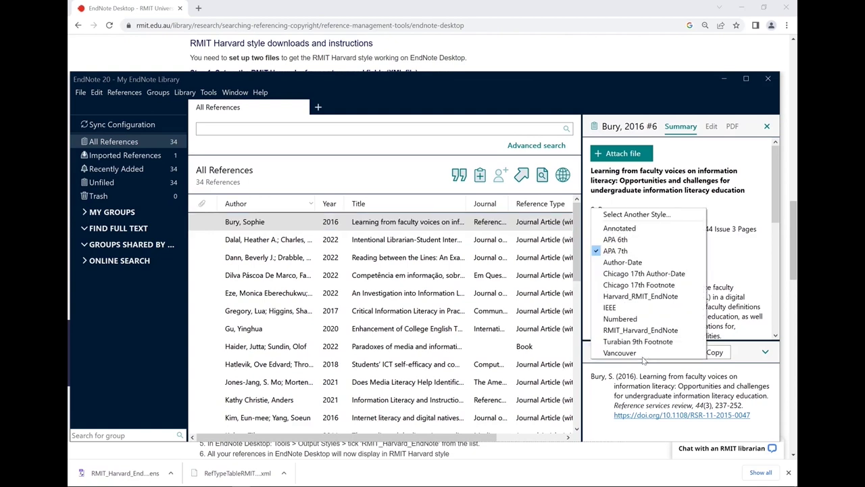
{"action": "left_click", "coordinate": [646, 332]}
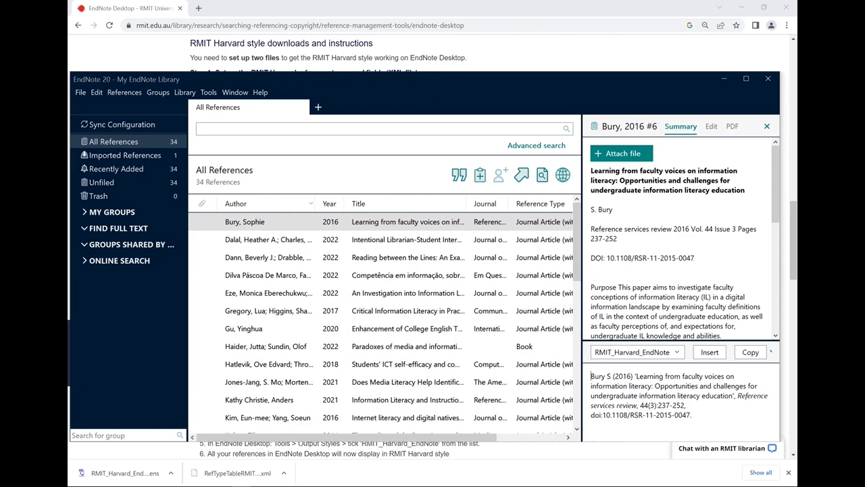
{"action": "left_click", "coordinate": [97, 92]}
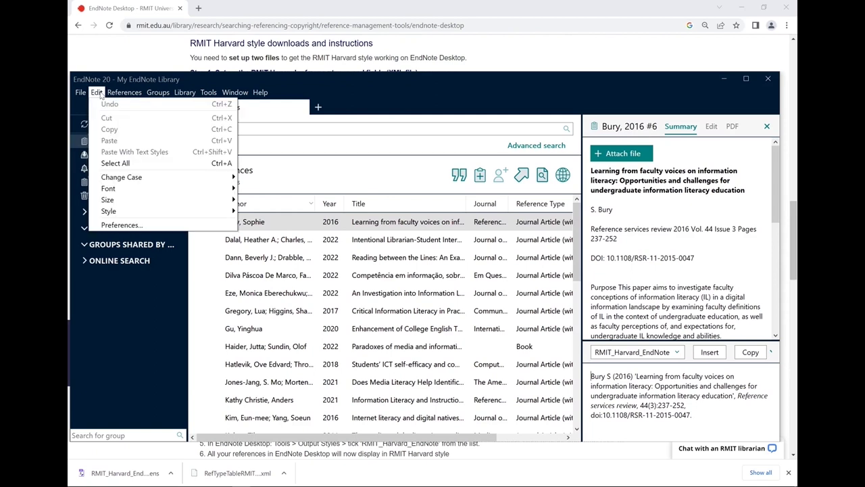
Reset the Reference Types preferences to EndNote Defaults, then confirm and apply the change.
{"action": "left_click", "coordinate": [153, 224]}
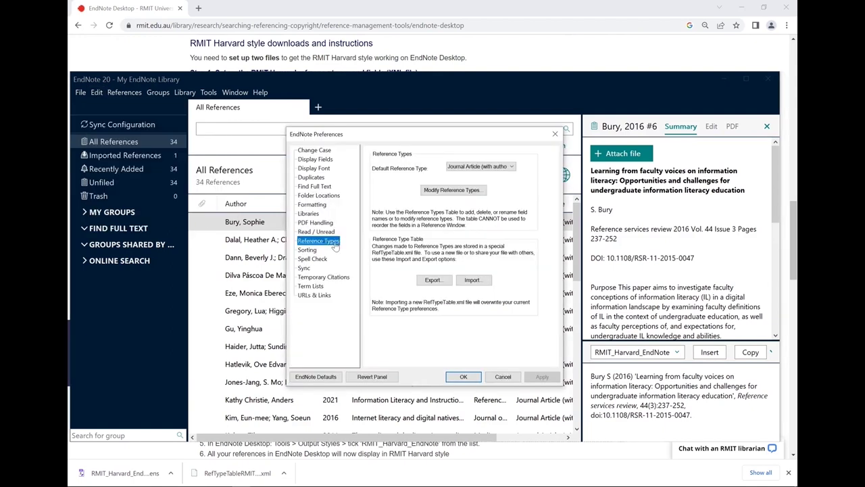
{"action": "left_click", "coordinate": [334, 377]}
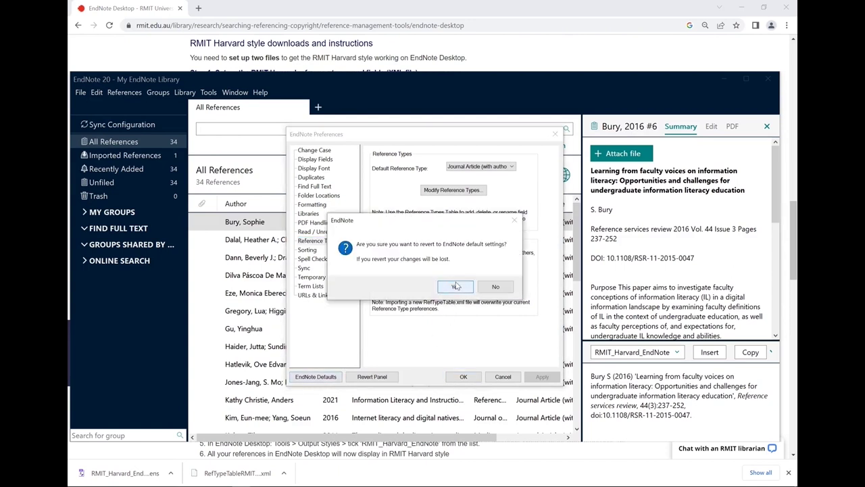
{"action": "left_click", "coordinate": [456, 287]}
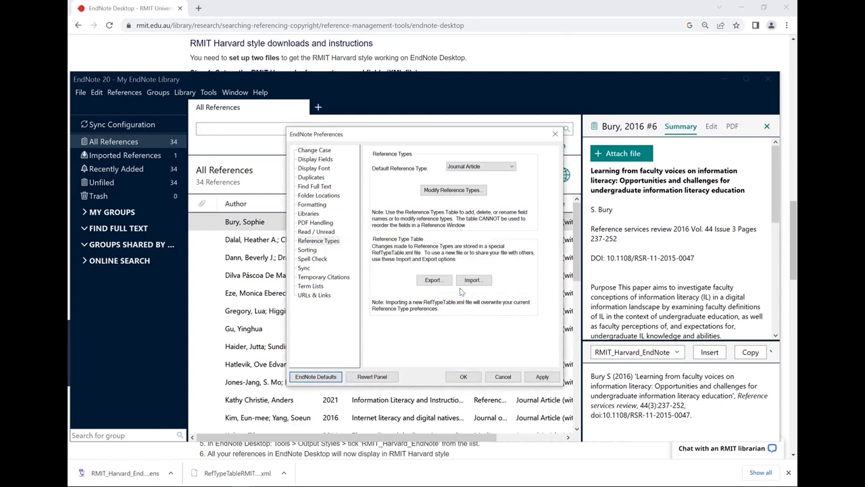
{"action": "left_click", "coordinate": [535, 380]}
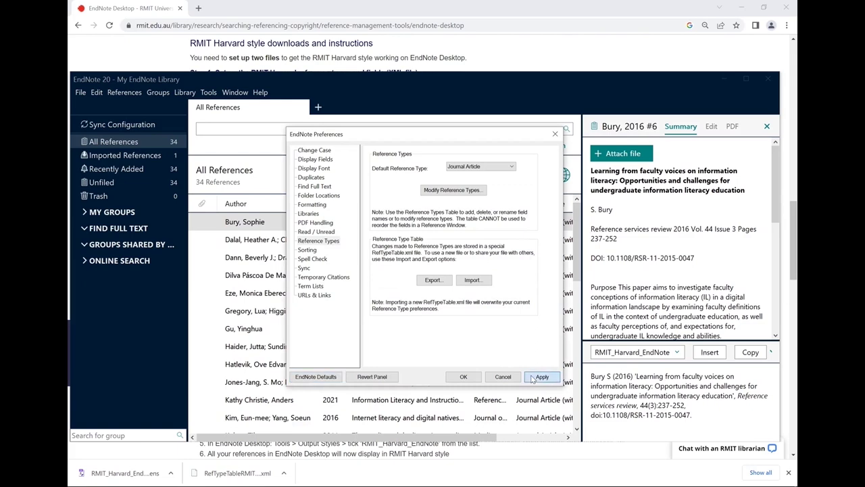
{"action": "left_click", "coordinate": [454, 378]}
{"action": "left_click", "coordinate": [644, 352]}
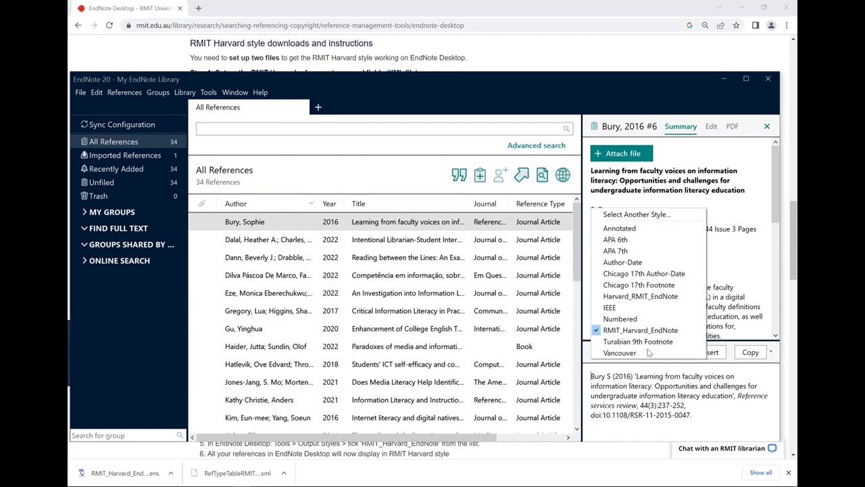
Set the reference preview style back to APA 7th.
{"action": "left_click", "coordinate": [653, 251]}
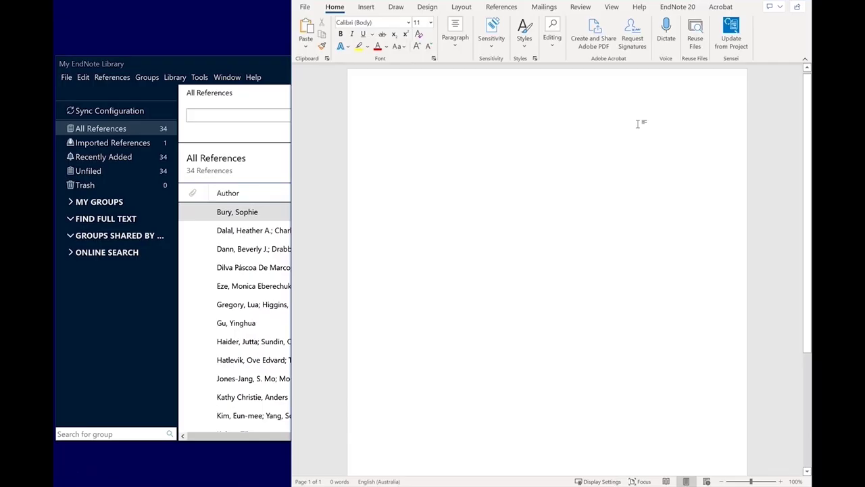
Show Word's EndNote 20 tools and leave APA 7th as the citation style.
{"action": "left_click", "coordinate": [677, 7]}
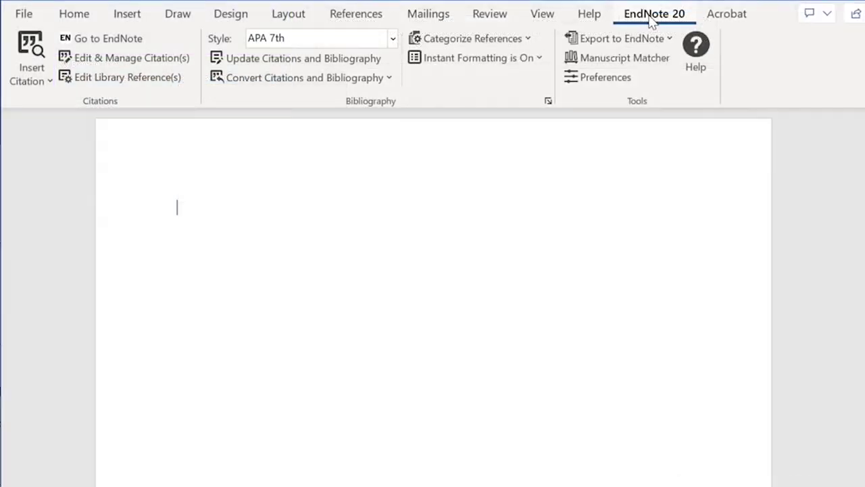
{"action": "left_click", "coordinate": [392, 39]}
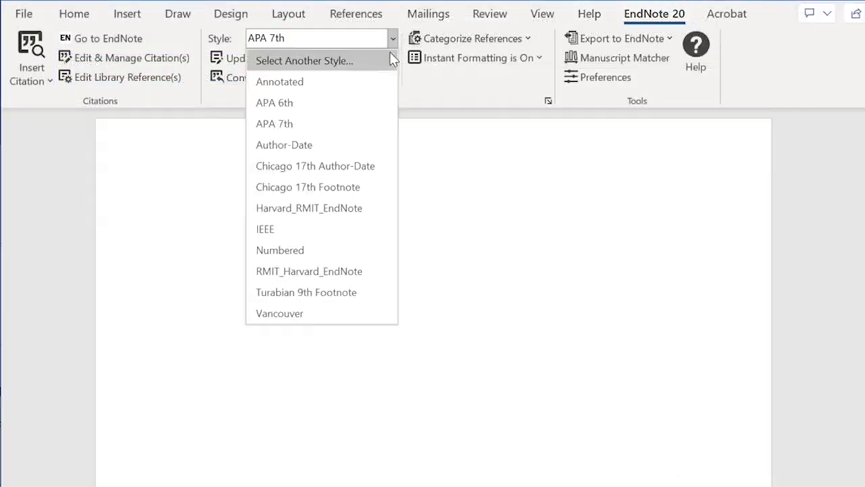
{"action": "left_click", "coordinate": [380, 129]}
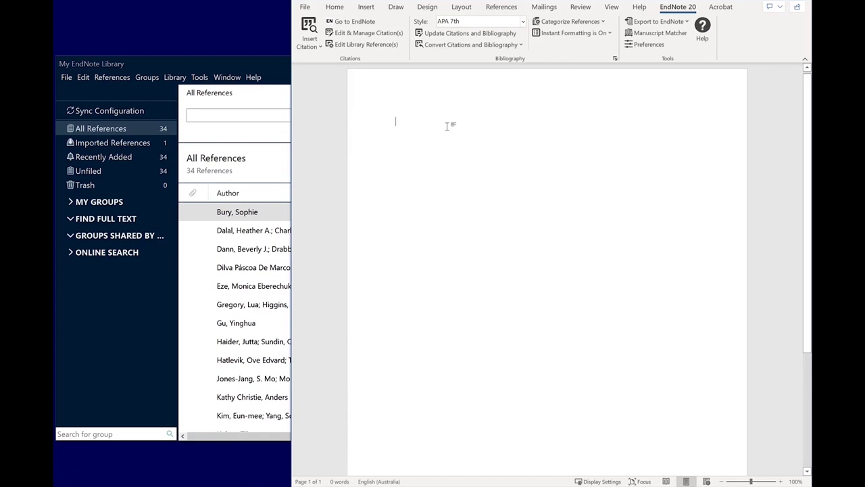
Search the library for 'media' and insert the Koltay 2011 citation.
{"action": "left_click", "coordinate": [309, 28]}
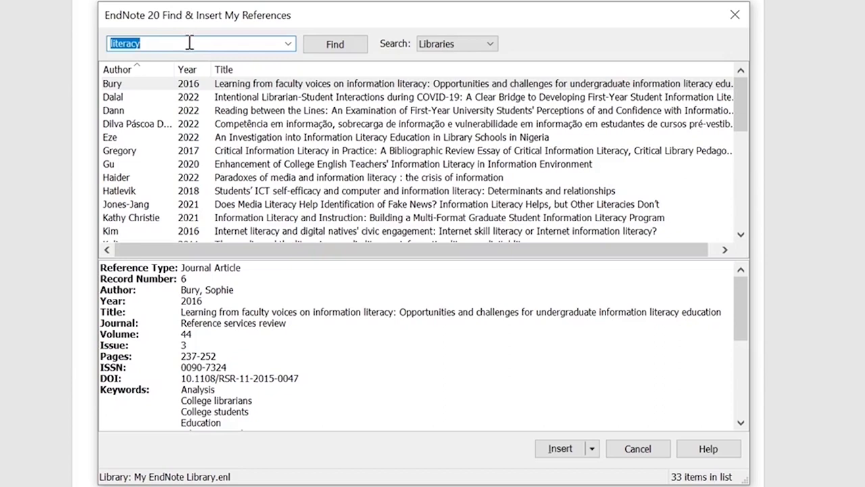
{"action": "type", "text": "media"}
{"action": "key", "text": "Return"}
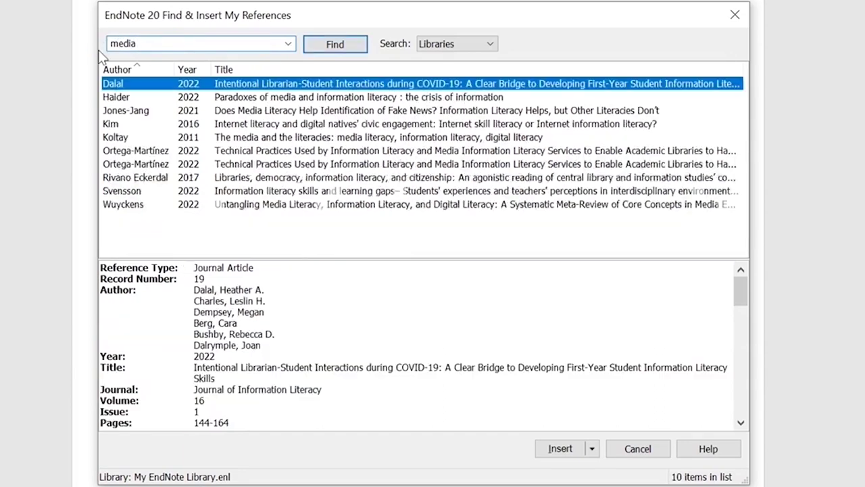
{"action": "left_click", "coordinate": [157, 139]}
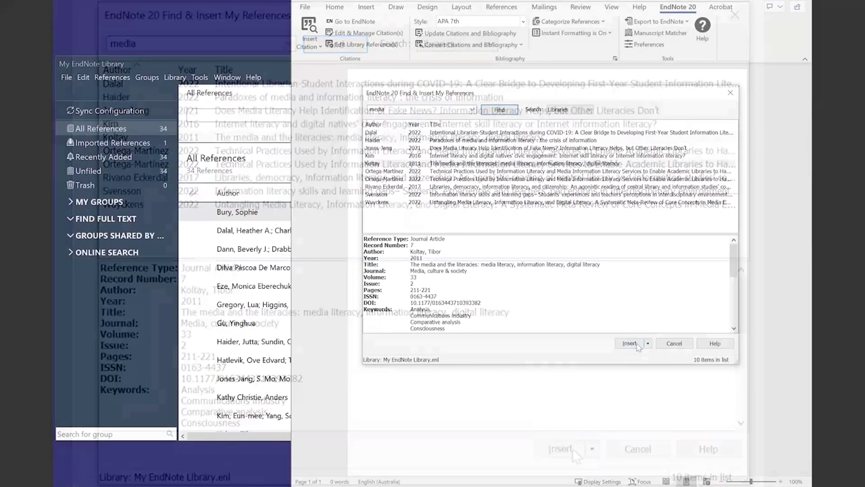
{"action": "left_click", "coordinate": [635, 344]}
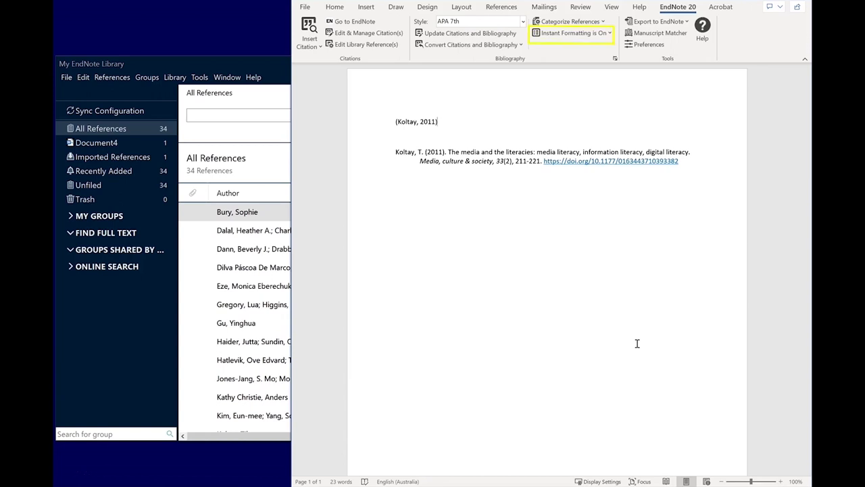
On a new line, type 'In this sentence I am paraphrasing an author's ideas' and cite Koltay 2011 after it.
{"action": "key", "text": "Return"}
{"action": "type", "text": "In this"}
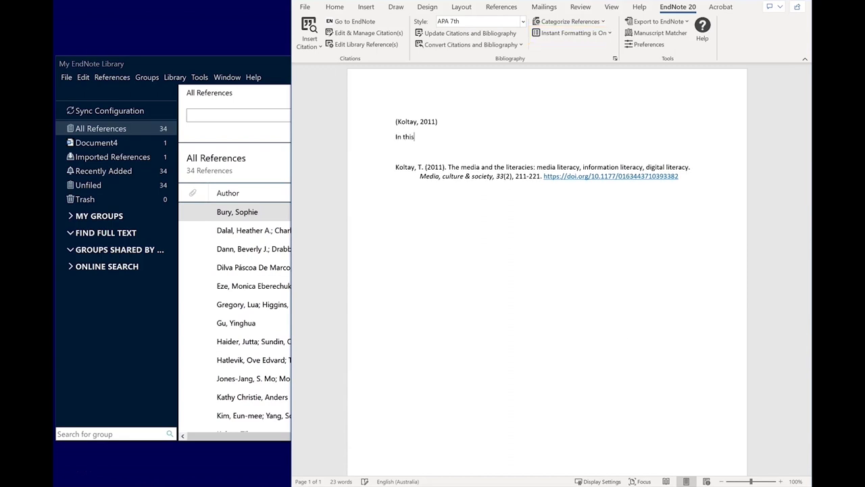
{"action": "type", "text": " sentence I am paraphrasing an author's ideas"}
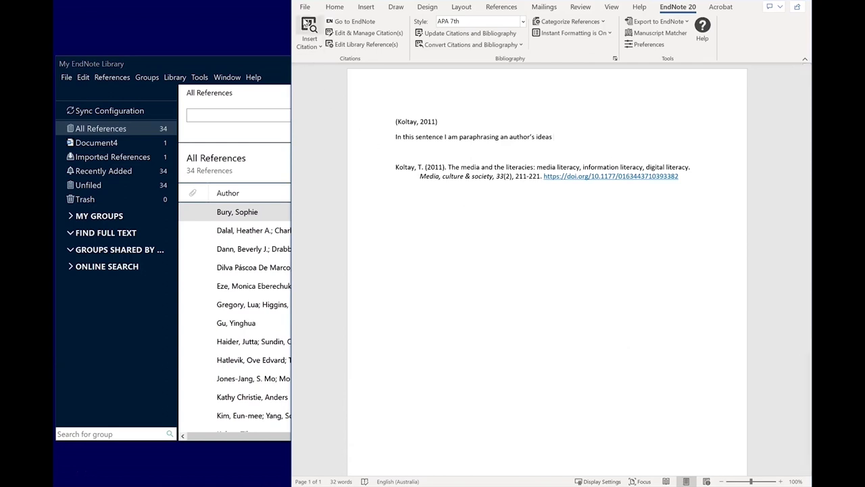
{"action": "left_click", "coordinate": [308, 28]}
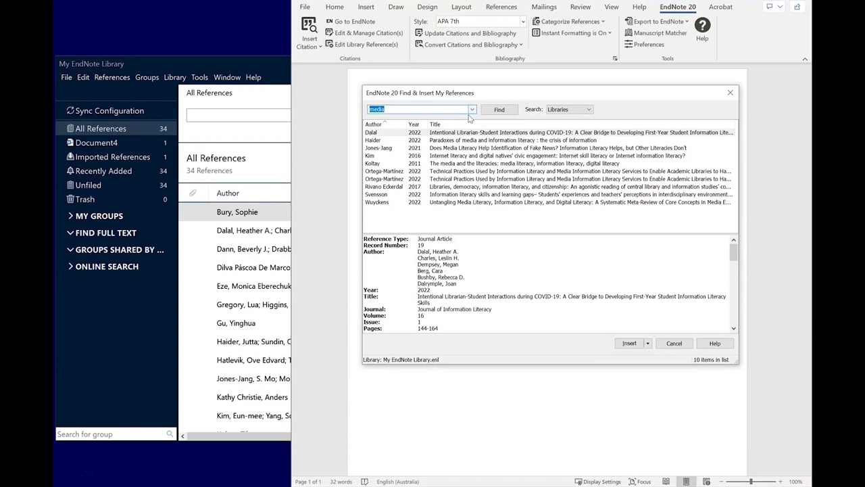
{"action": "left_click", "coordinate": [484, 164]}
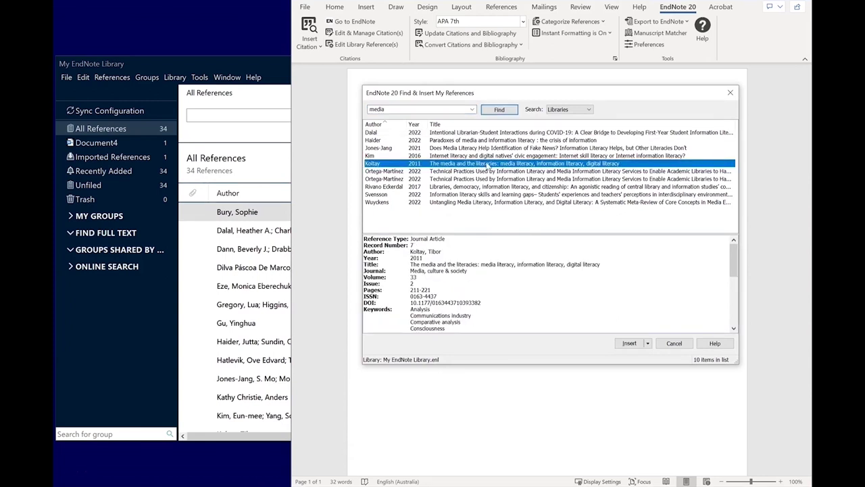
{"action": "left_click", "coordinate": [648, 343]}
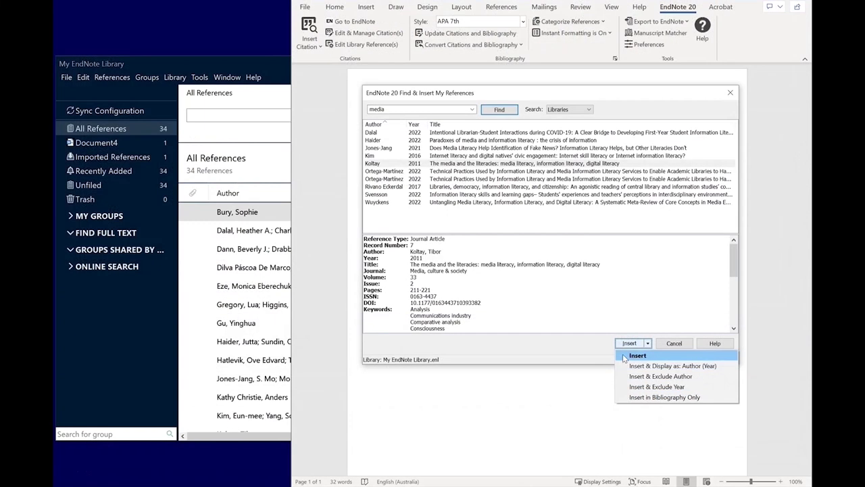
{"action": "left_click", "coordinate": [609, 357]}
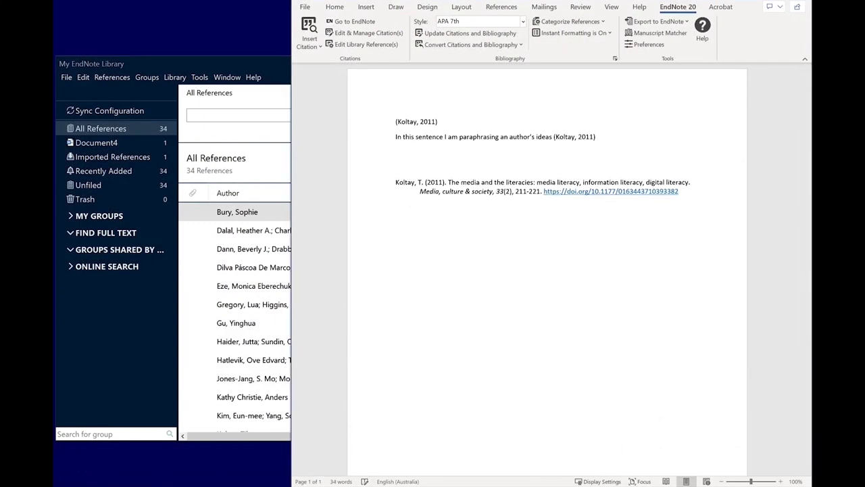
Type the sentence naming Koltay, then cite Koltay 2011 with Insert & Exclude Author to show only (2011).
{"action": "type", "text": "I am paraphrasing while mentioning the au"}
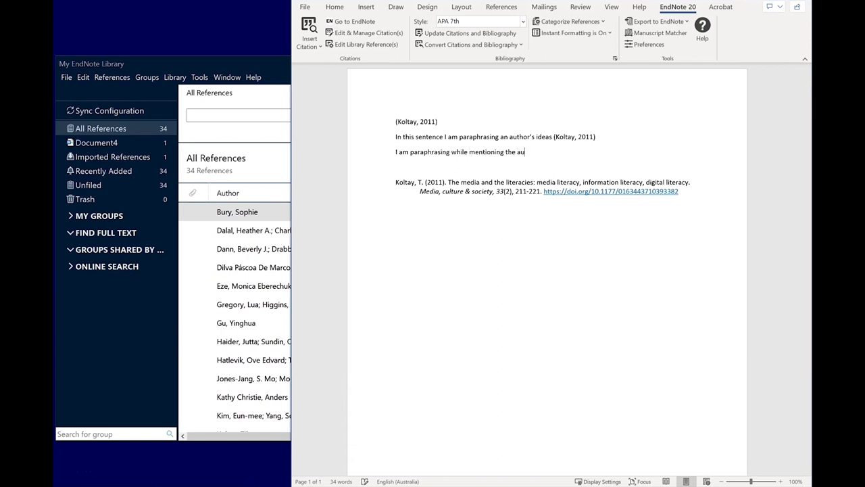
{"action": "type", "text": "thor, Koltay, in my sentence"}
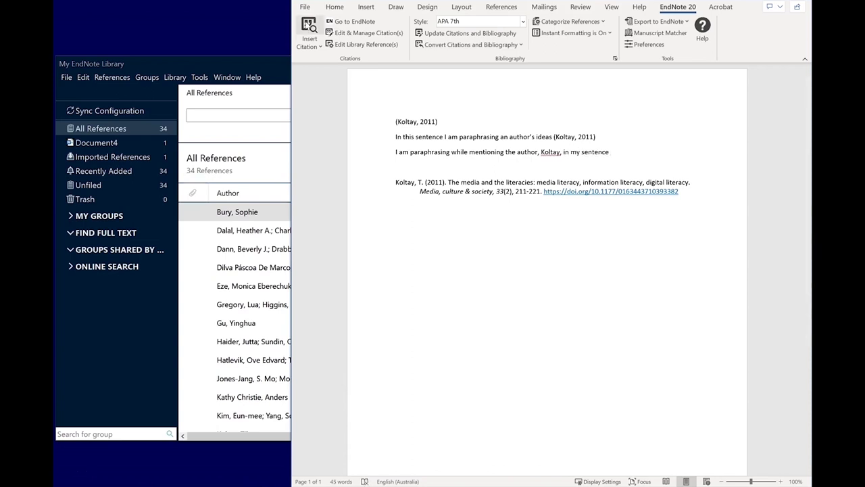
{"action": "left_click", "coordinate": [309, 30]}
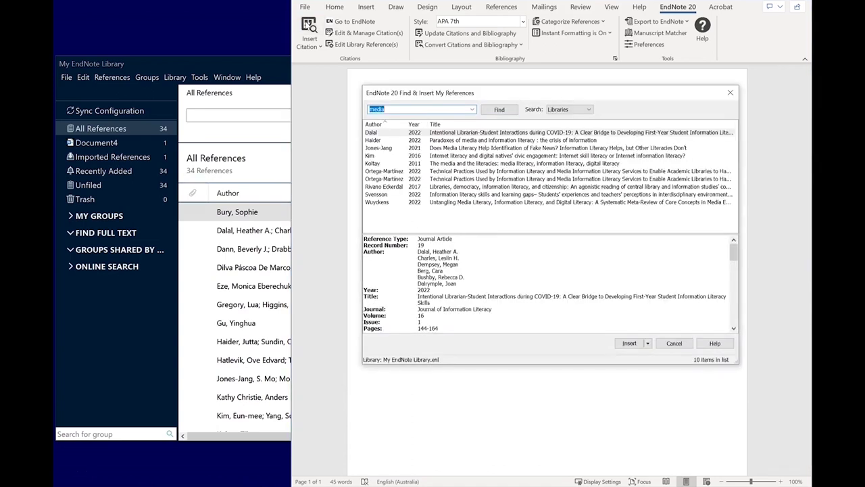
{"action": "left_click", "coordinate": [407, 163]}
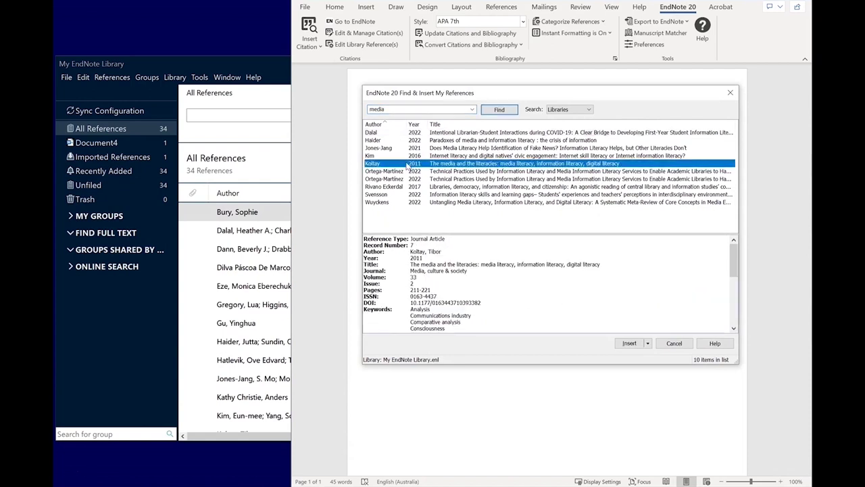
{"action": "left_click", "coordinate": [647, 343]}
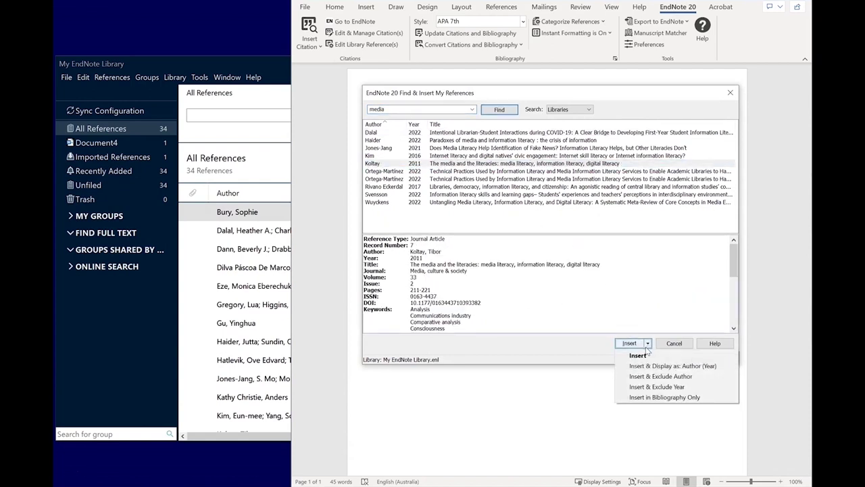
{"action": "left_click", "coordinate": [626, 376]}
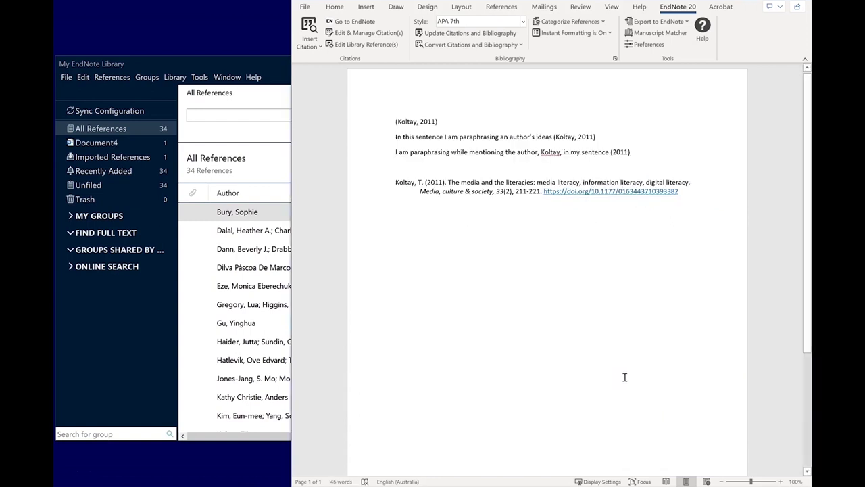
{"action": "key", "text": "Return"}
Type the multiple-sources sentence, then cite Bury 2016, Dann 2022, Haider 2022 and Jones-Jang 2021 together.
{"action": "type", "text": "I am citing multiple sources in this sentence to make a single point"}
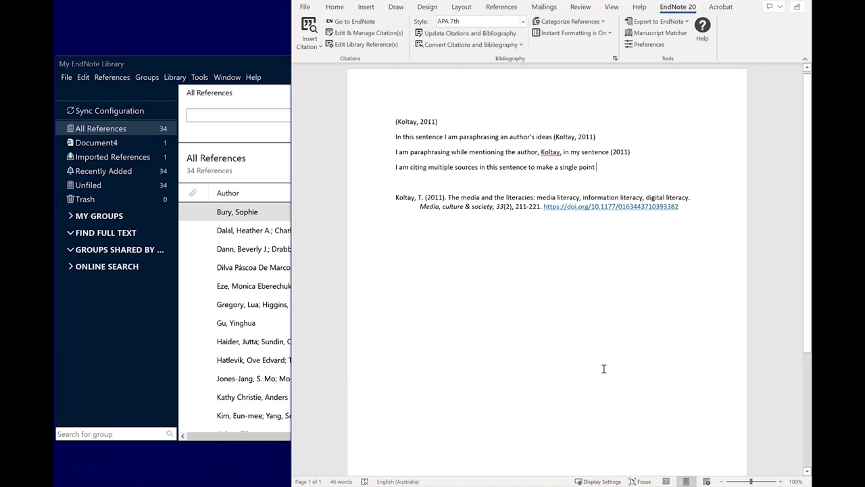
{"action": "left_click", "coordinate": [310, 27]}
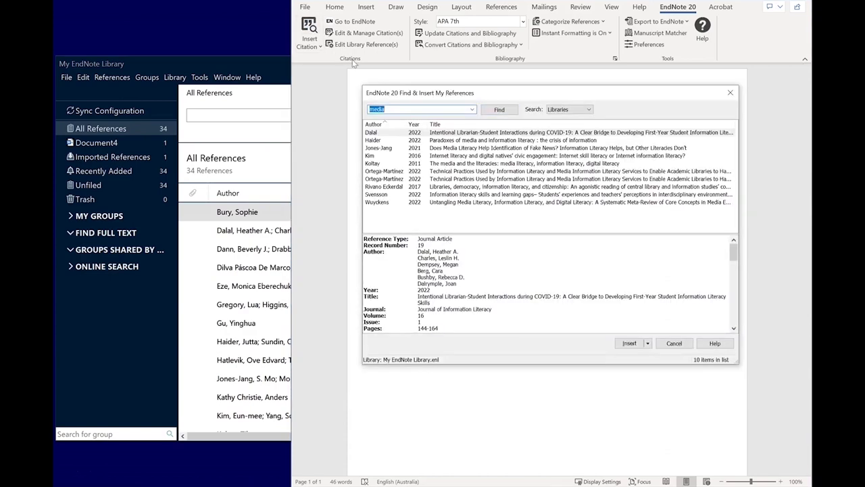
{"action": "type", "text": "literacy"}
{"action": "key", "text": "Return"}
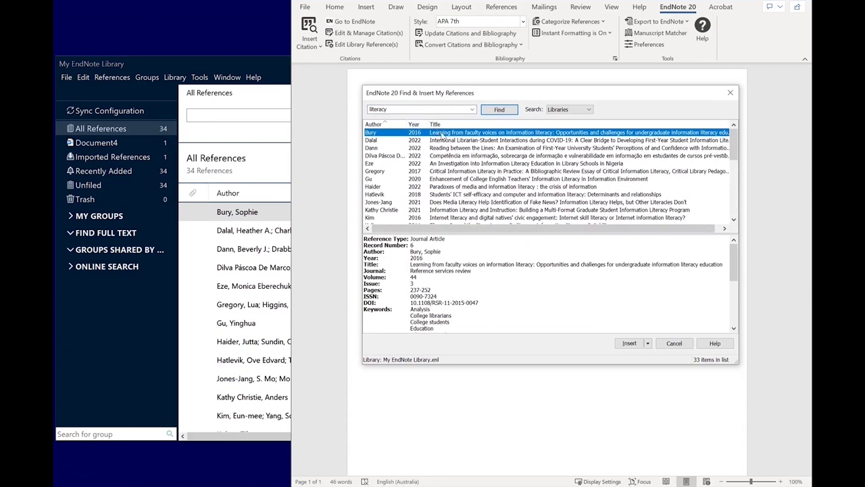
{"action": "left_click", "coordinate": [442, 135]}
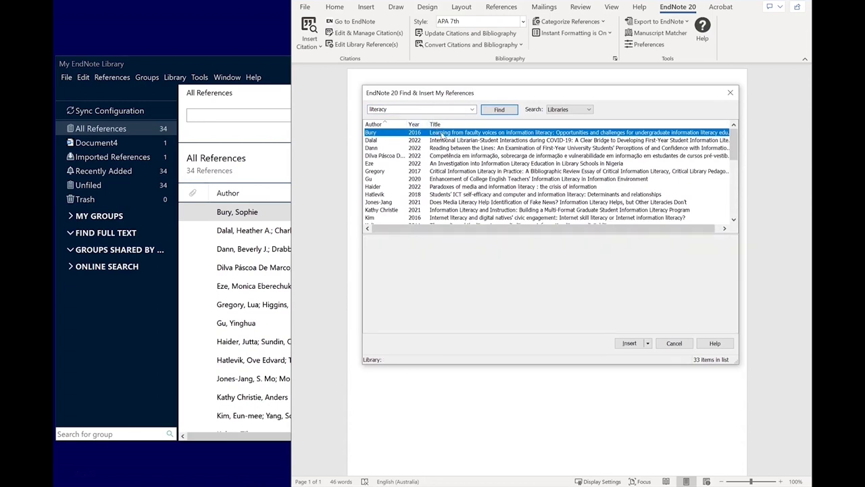
{"action": "left_click", "coordinate": [447, 147], "text": "ctrl"}
{"action": "left_click", "coordinate": [457, 187], "text": "ctrl"}
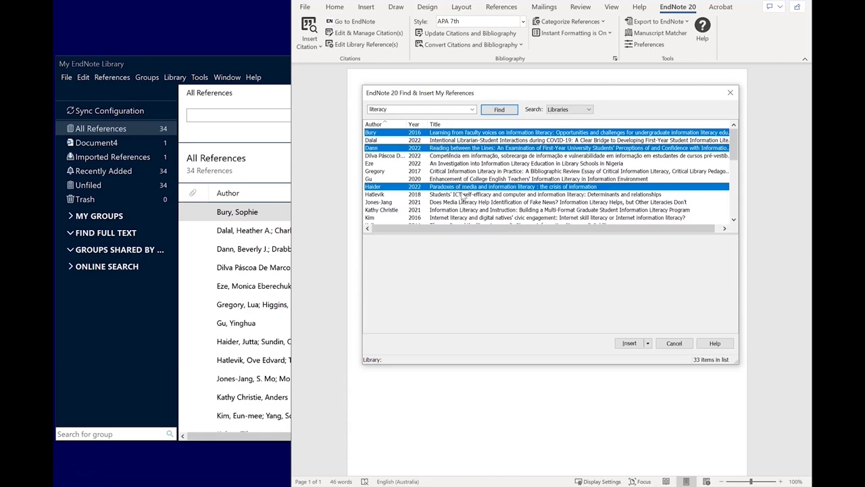
{"action": "left_click", "coordinate": [463, 202], "text": "ctrl"}
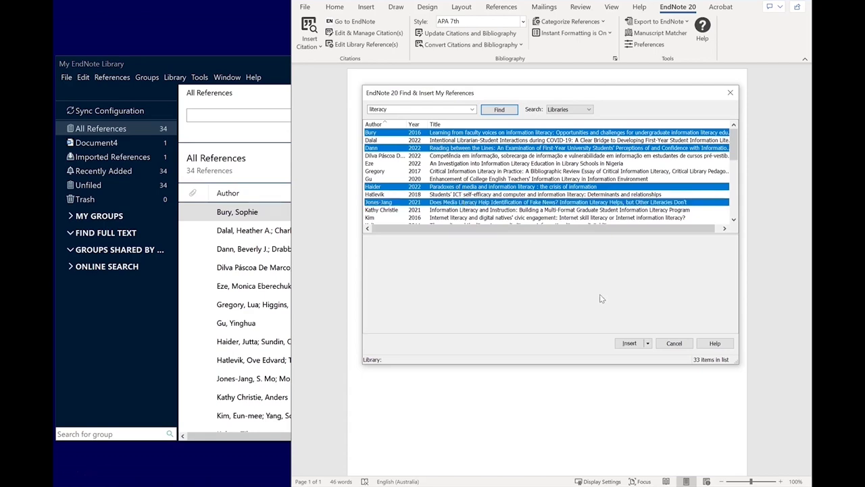
{"action": "left_click", "coordinate": [625, 343]}
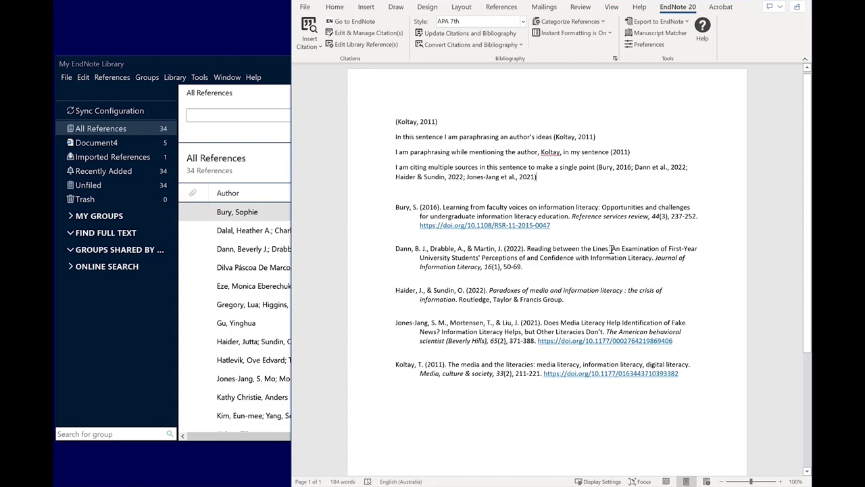
Type 'This sentence includes a "direct quote"' on a new line and cite Eze 2022 after it.
{"action": "key", "text": "Return"}
{"action": "type", "text": "This sentenc"}
{"action": "type", "text": "e includes a"}
{"action": "type", "text": " \"direct quo"}
{"action": "type", "text": "te\""}
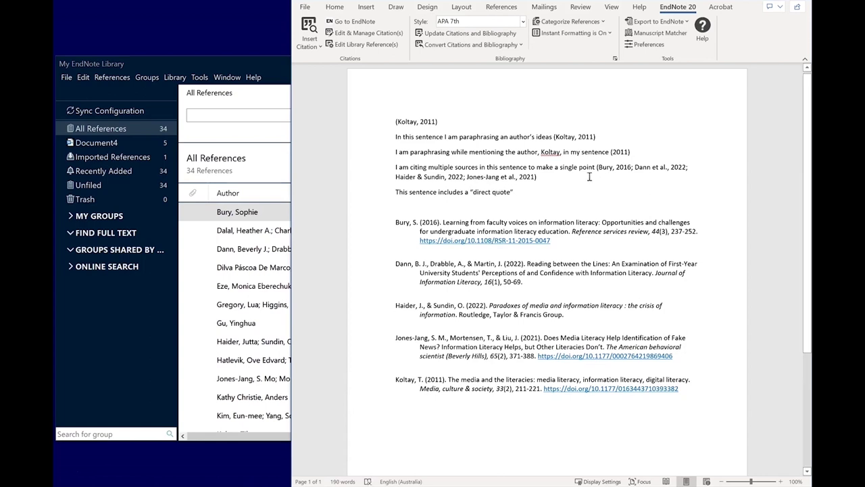
{"action": "left_click", "coordinate": [316, 30]}
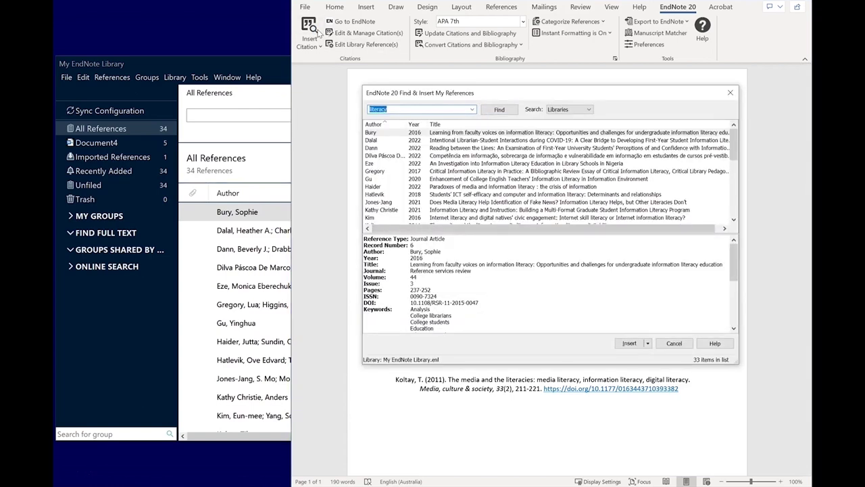
{"action": "left_click", "coordinate": [458, 163]}
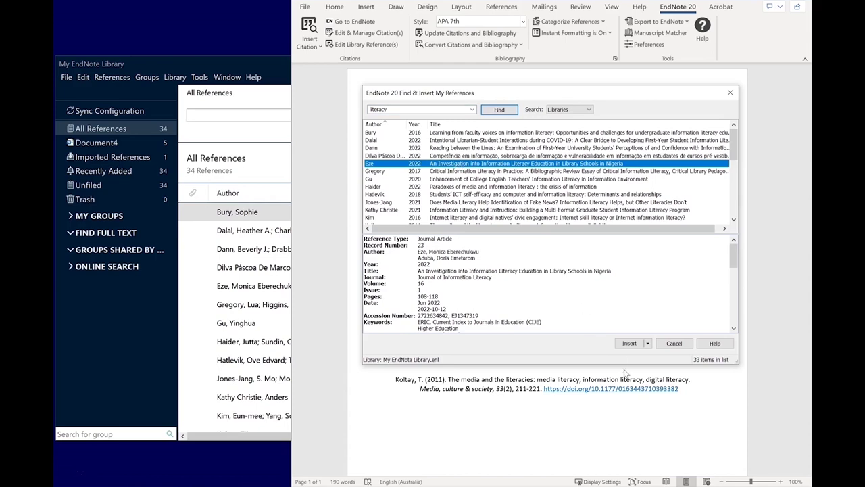
{"action": "left_click", "coordinate": [630, 343]}
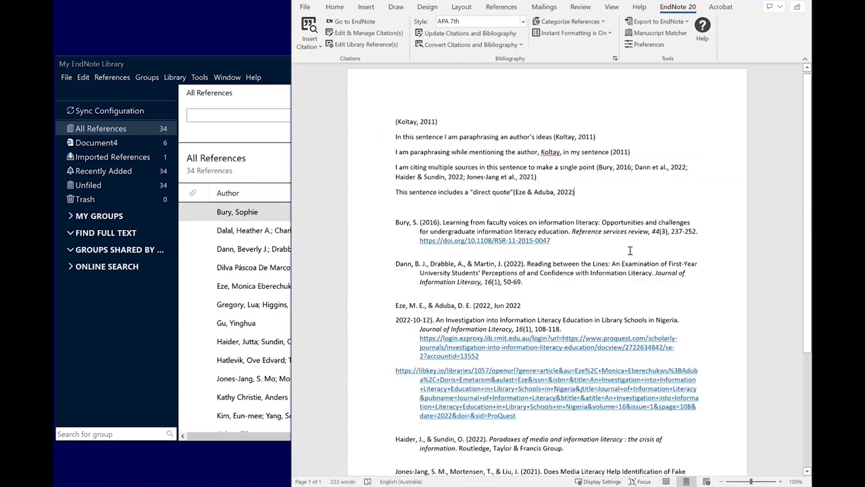
Add page 108 to the Eze & Aduba citation so it reads (Eze & Aduba, 2022, p. 108).
{"action": "left_click", "coordinate": [558, 192]}
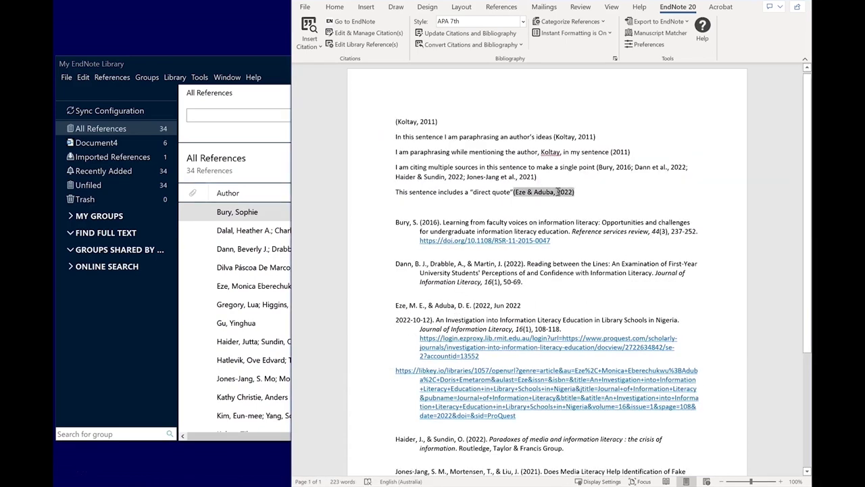
{"action": "left_click", "coordinate": [371, 33]}
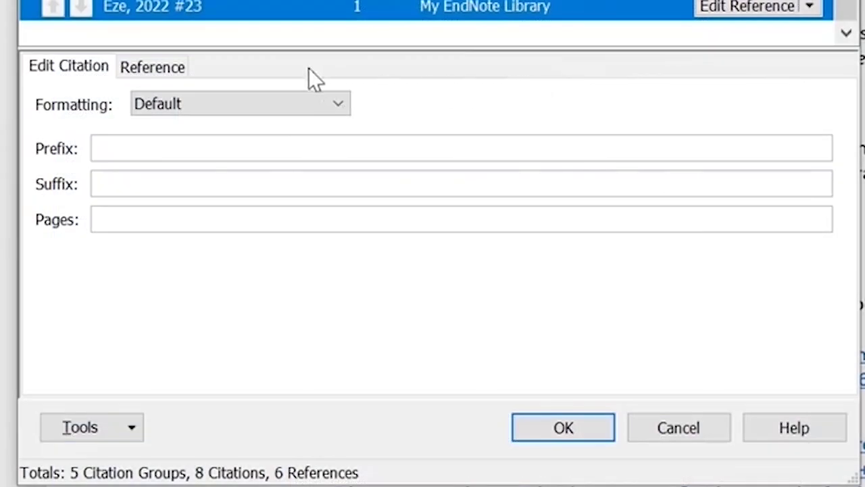
{"action": "left_click", "coordinate": [231, 223]}
{"action": "type", "text": "108"}
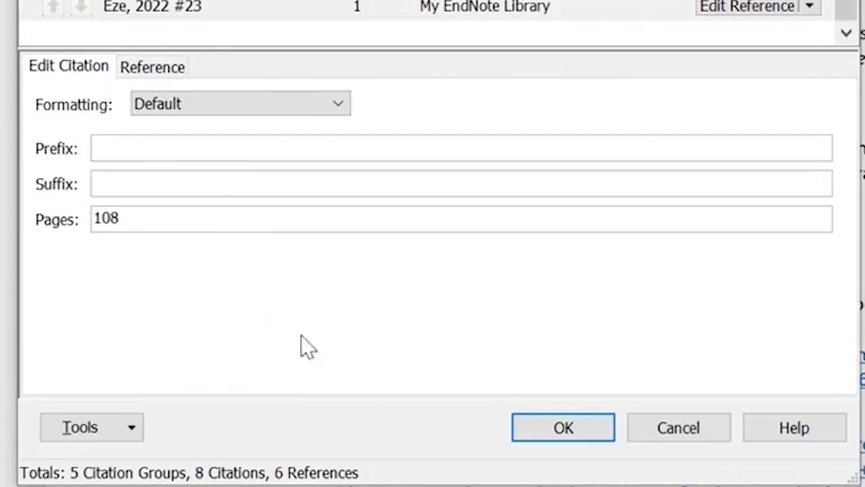
{"action": "key", "text": "Return"}
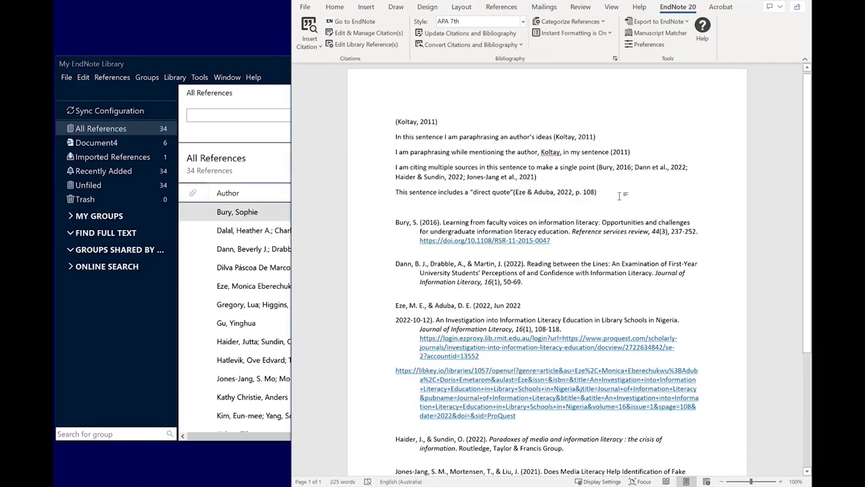
Type the author-quote sentence and insert Koltay 2011 displayed as Author (Year).
{"action": "key", "text": "Return"}
{"action": "type", "text": "This sentence includes"}
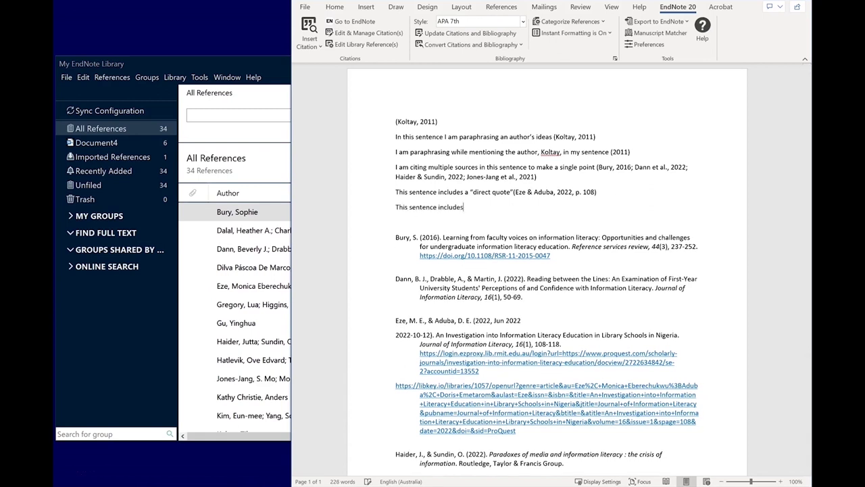
{"action": "type", "text": " a \"direct quote\" stated by an author,"}
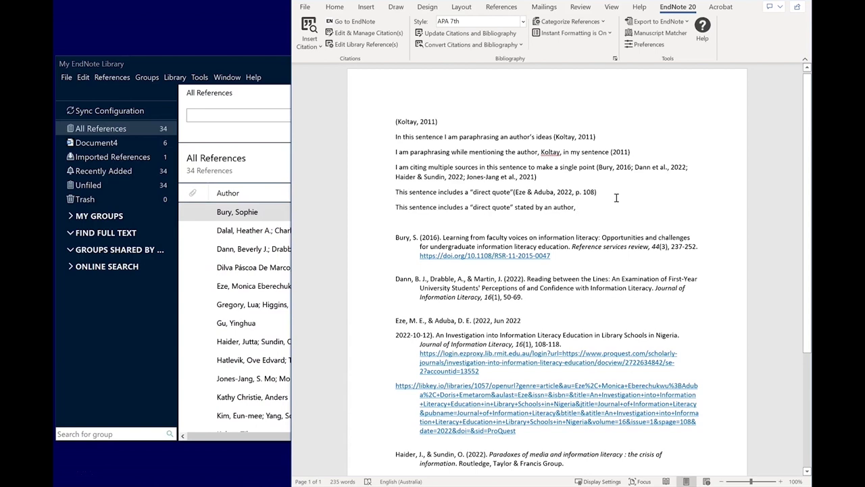
{"action": "left_click", "coordinate": [309, 30]}
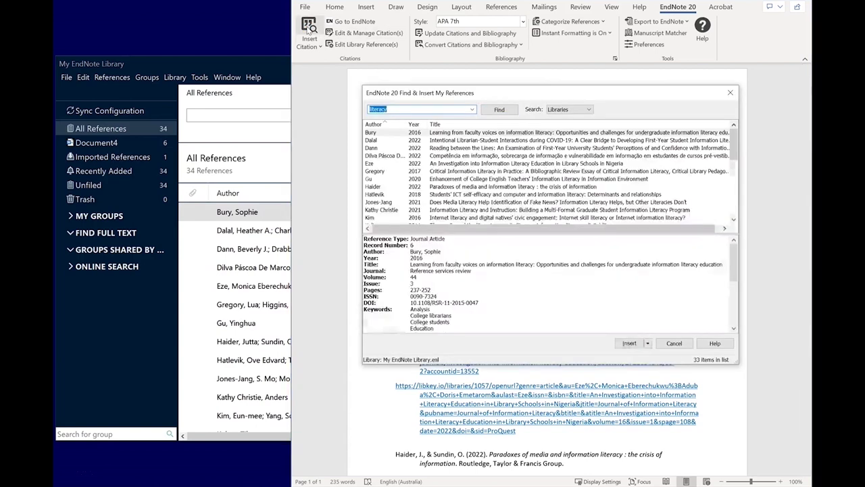
{"action": "key", "text": "Return"}
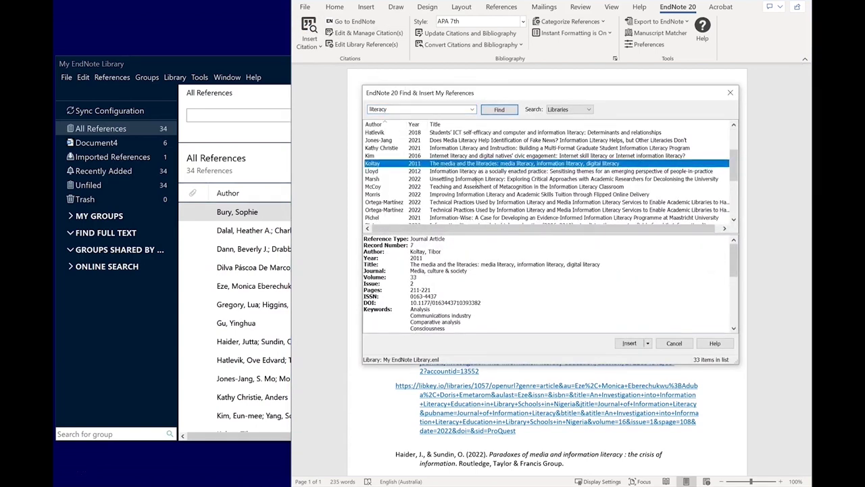
{"action": "left_click", "coordinate": [647, 344]}
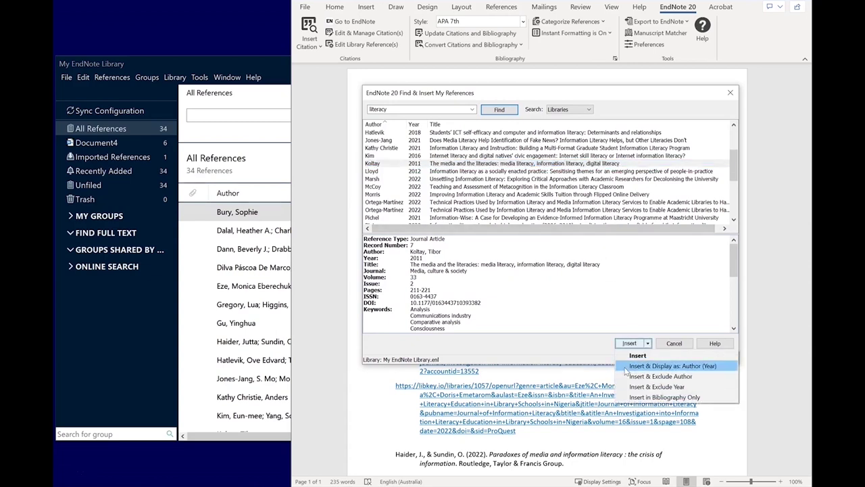
{"action": "left_click", "coordinate": [625, 368]}
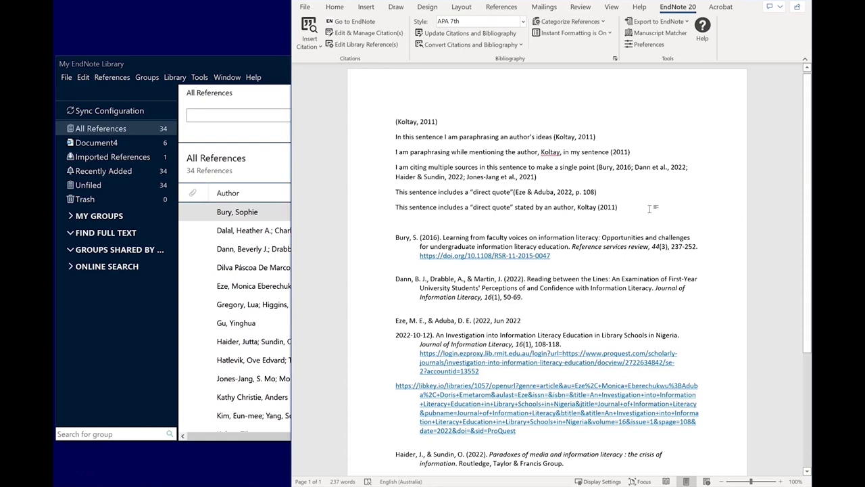
Set Pages to 212 in the Koltay citation's full editor, giving Koltay (2011, p. 212).
{"action": "left_click", "coordinate": [606, 206]}
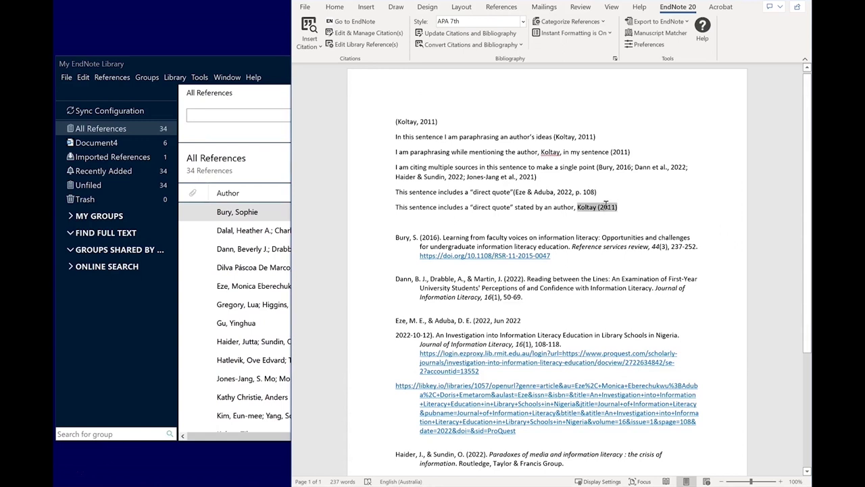
{"action": "right_click", "coordinate": [606, 206]}
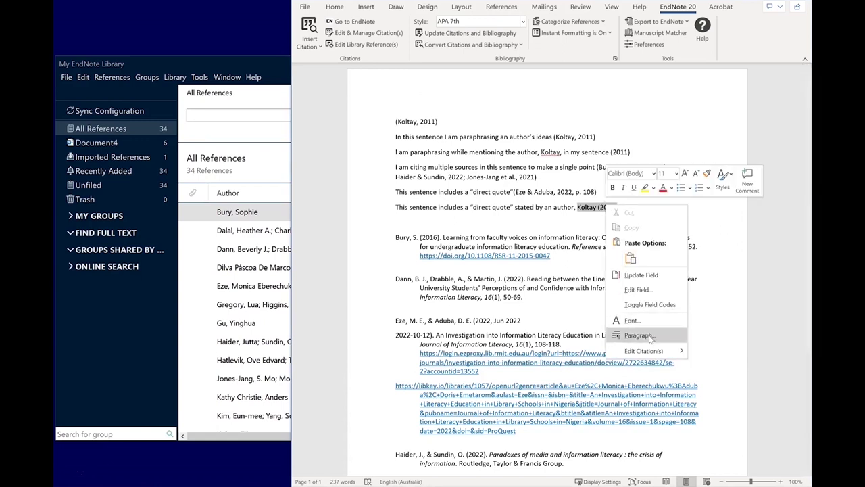
{"action": "mouse_move", "coordinate": [657, 350]}
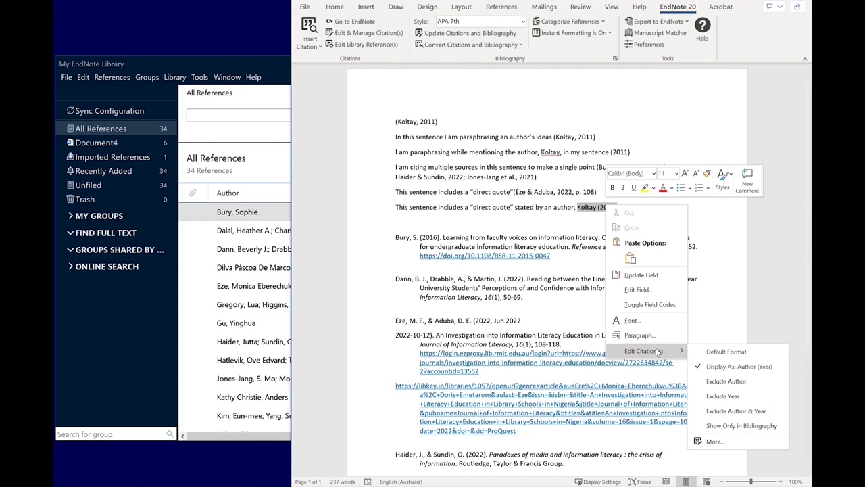
{"action": "left_click", "coordinate": [728, 437]}
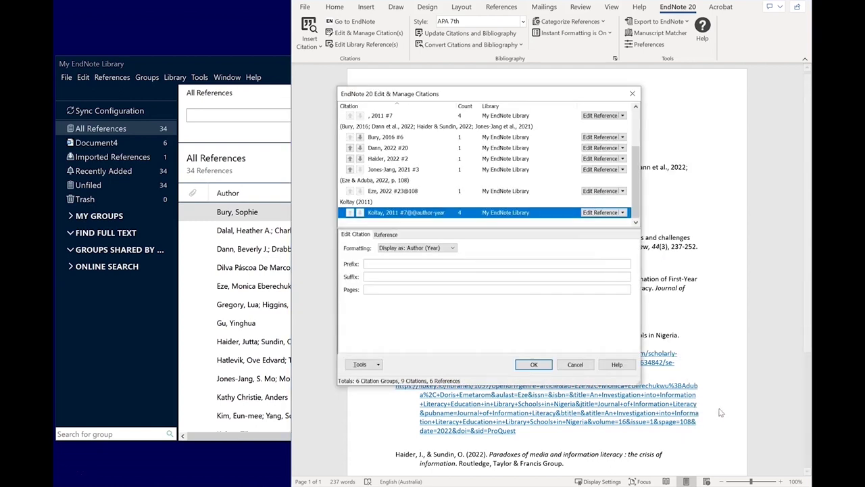
{"action": "left_click", "coordinate": [432, 288]}
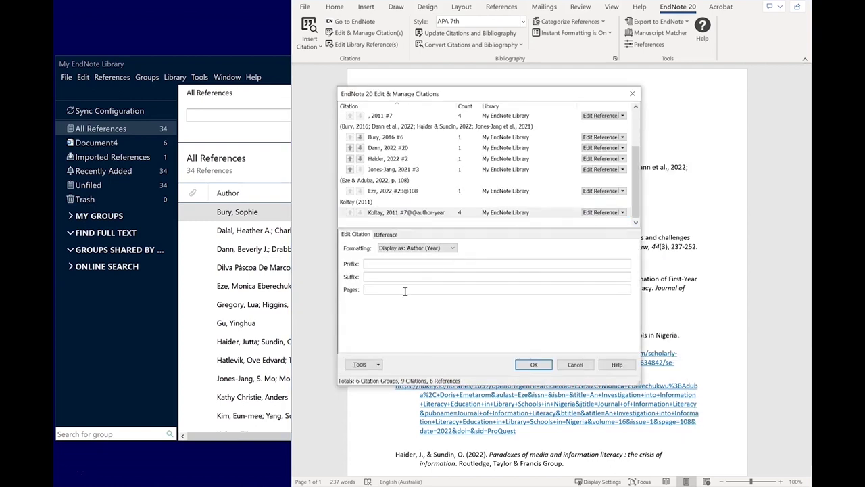
{"action": "type", "text": "212"}
{"action": "left_click", "coordinate": [550, 368]}
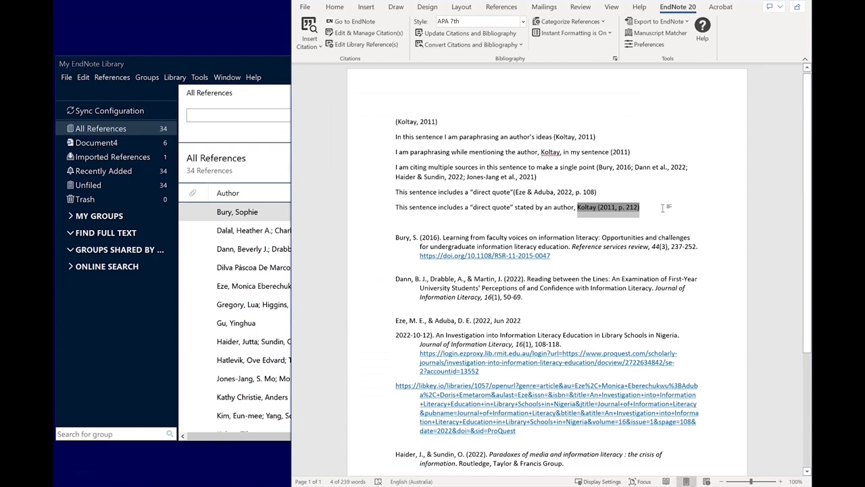
Exclude author and year from the Koltay citation so it reads just (p. 212).
{"action": "right_click", "coordinate": [598, 213]}
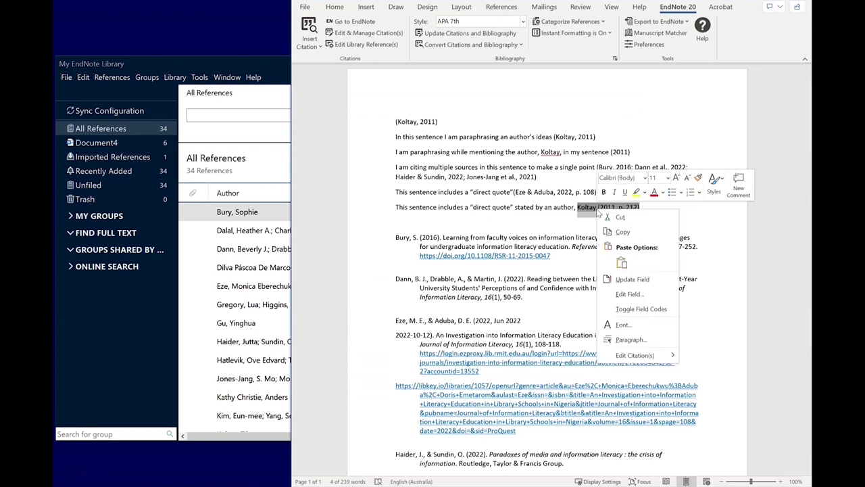
{"action": "mouse_move", "coordinate": [657, 359]}
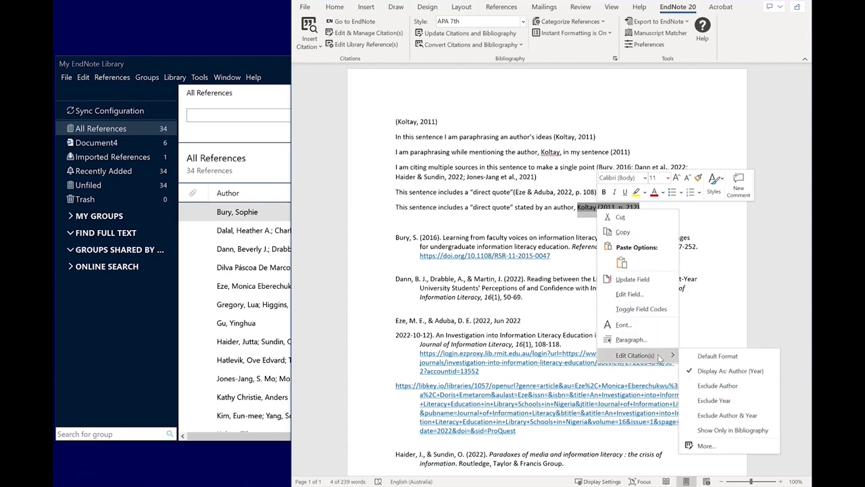
{"action": "left_click", "coordinate": [728, 415]}
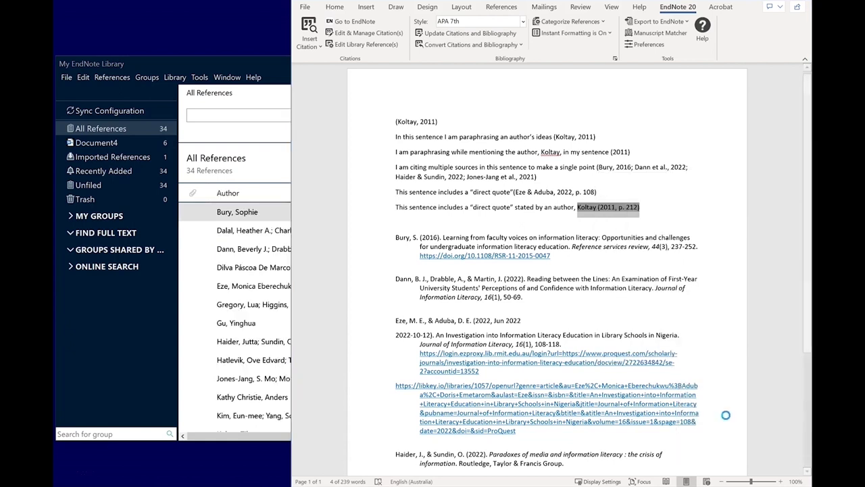
{"action": "left_click", "coordinate": [681, 207]}
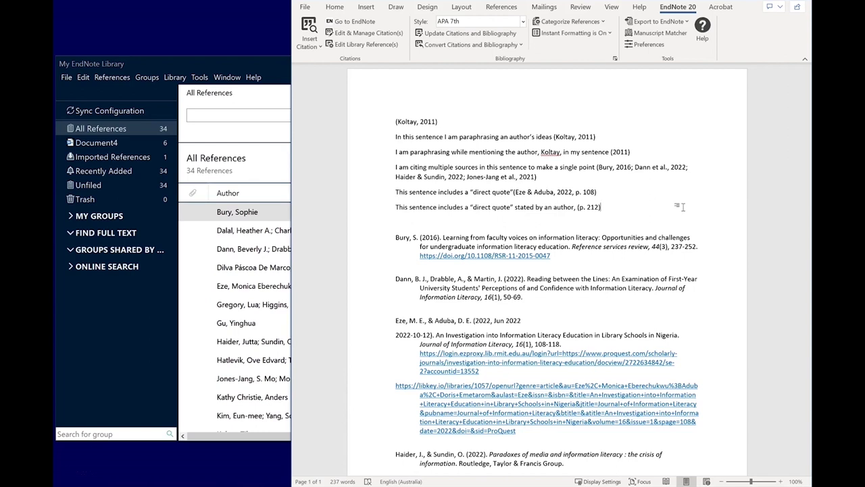
{"action": "left_click", "coordinate": [646, 167]}
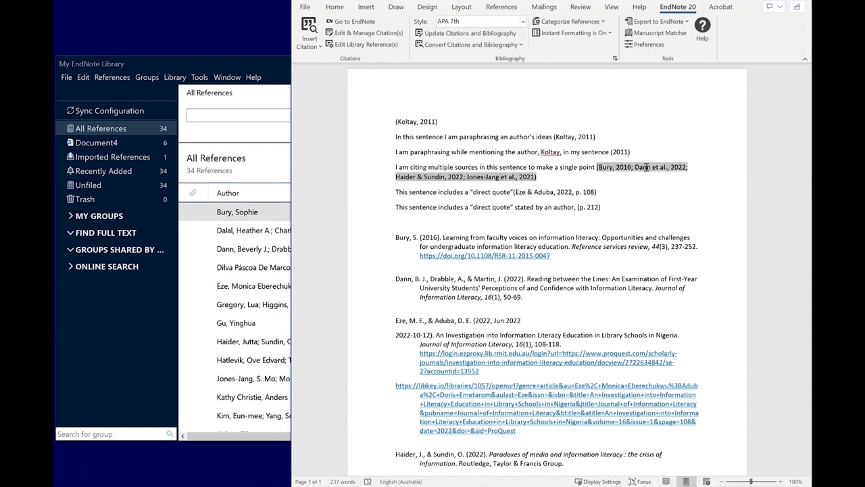
Remove Dann 2022 from the grouped citation, leaving Bury, Haider & Sundin, and Jones-Jang.
{"action": "left_click", "coordinate": [376, 34]}
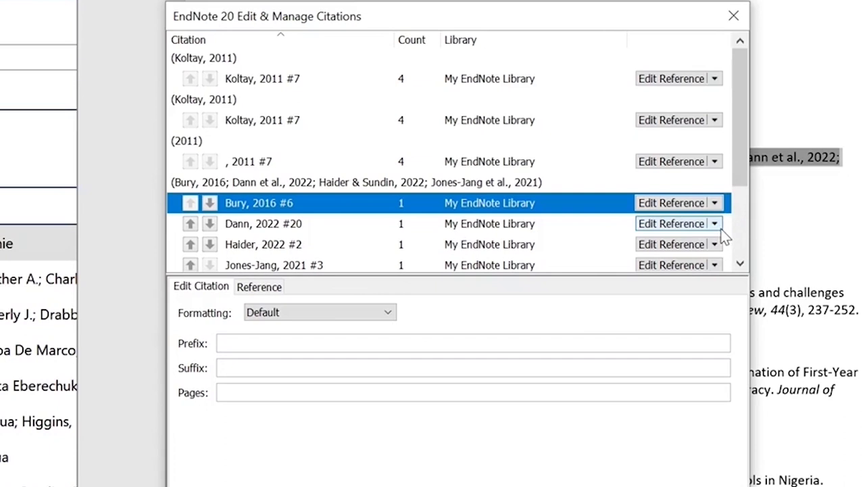
{"action": "left_click", "coordinate": [714, 223]}
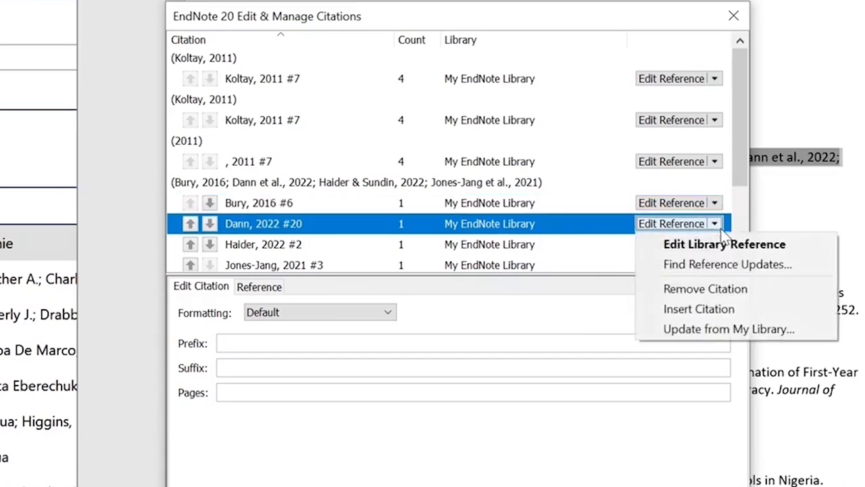
{"action": "left_click", "coordinate": [728, 289]}
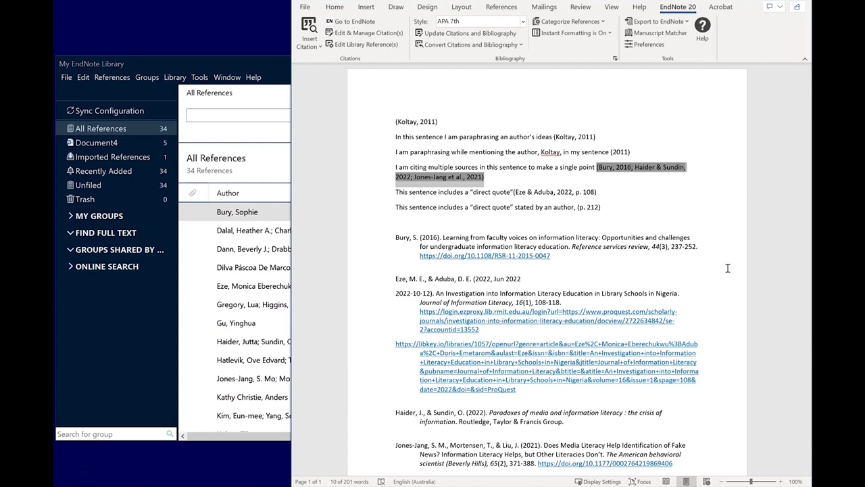
{"action": "scroll", "coordinate": [805, 236], "scroll_direction": "down", "scroll_amount": 2}
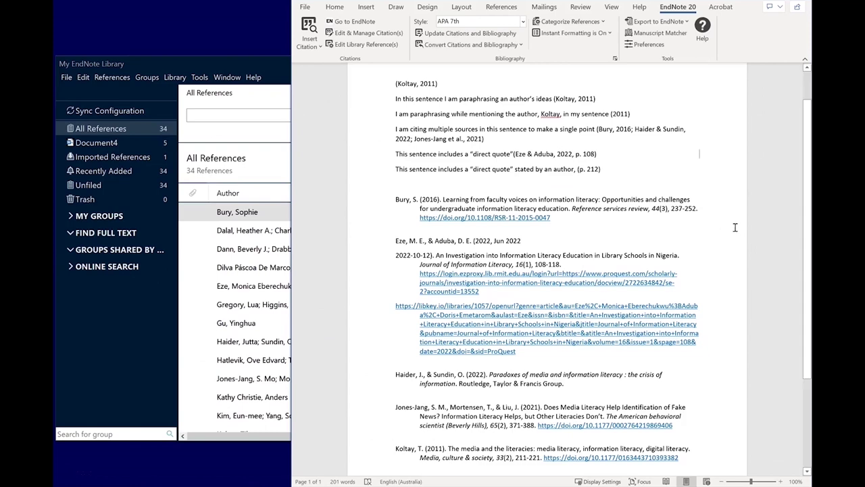
Search the EndNote library for 'eze' and open the Eze 2022 reference for editing.
{"action": "left_click", "coordinate": [264, 62]}
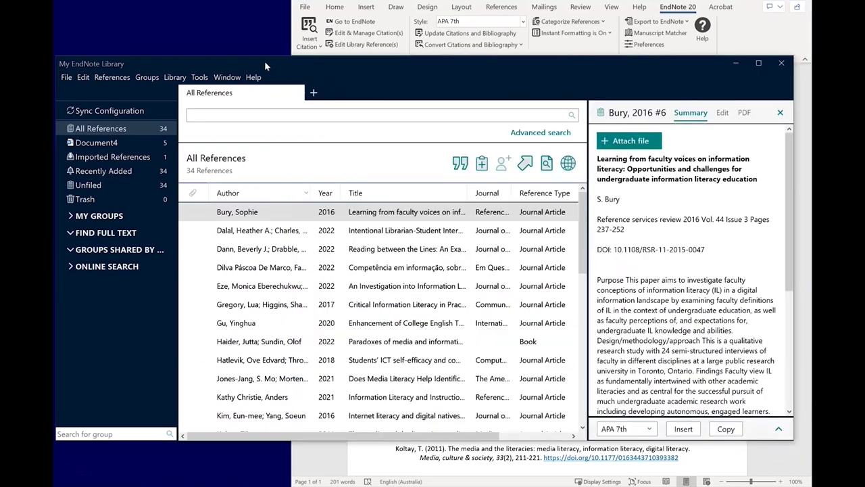
{"action": "left_click", "coordinate": [256, 116]}
{"action": "type", "text": "eze"}
{"action": "key", "text": "Return"}
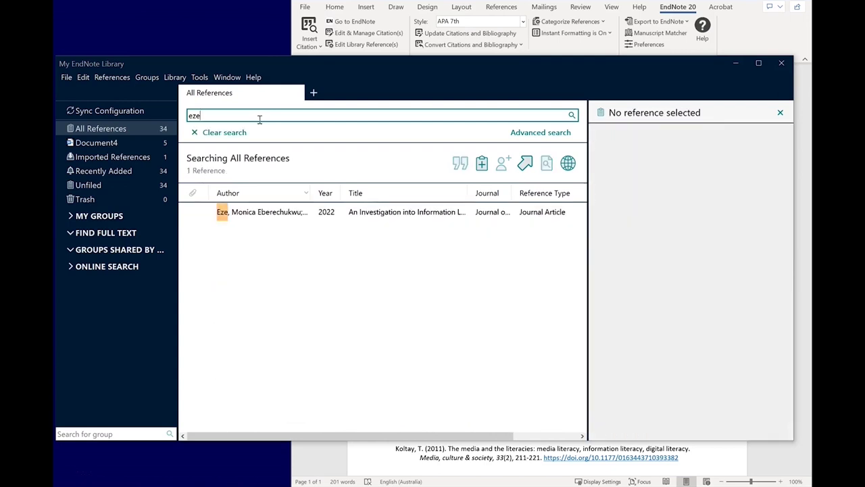
{"action": "left_click", "coordinate": [288, 212]}
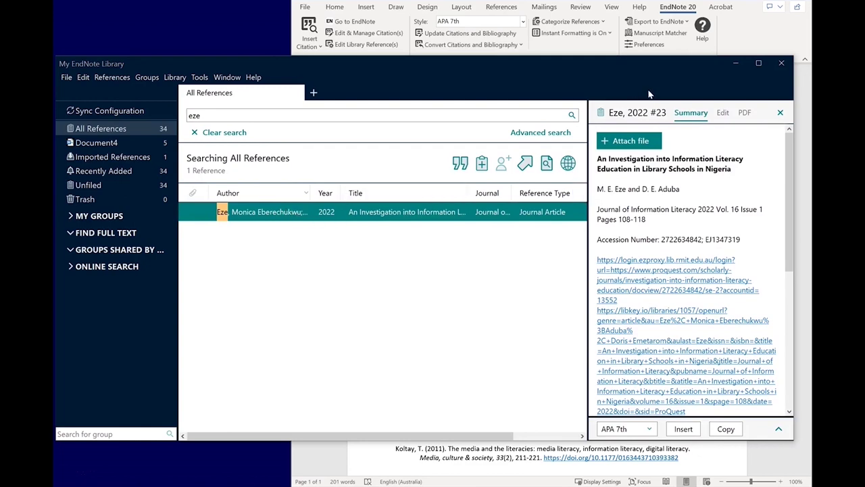
{"action": "left_click", "coordinate": [725, 113]}
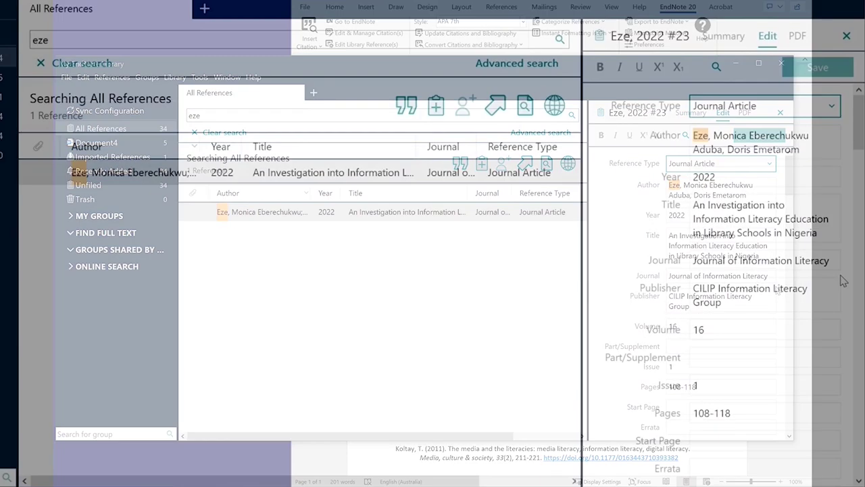
{"action": "scroll", "coordinate": [777, 289], "scroll_direction": "down", "scroll_amount": 5}
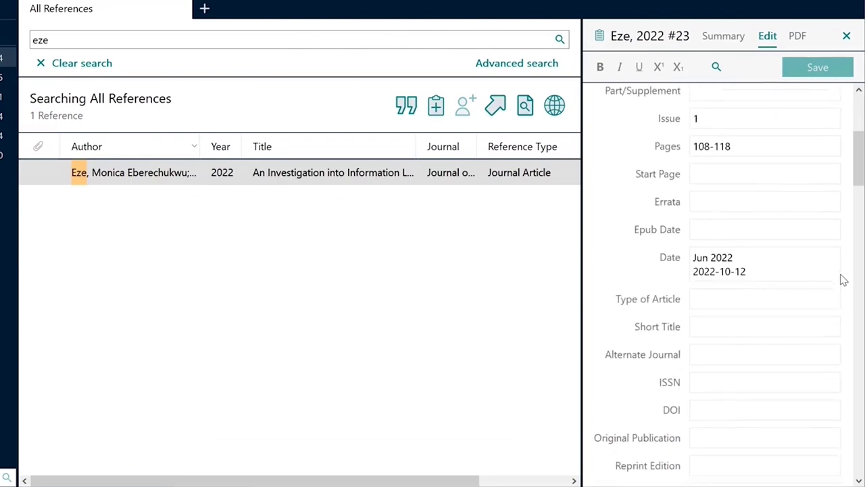
Clear the contents of the Eze reference's Date and URL fields.
{"action": "left_click", "coordinate": [833, 267]}
{"action": "key", "text": "ctrl+a"}
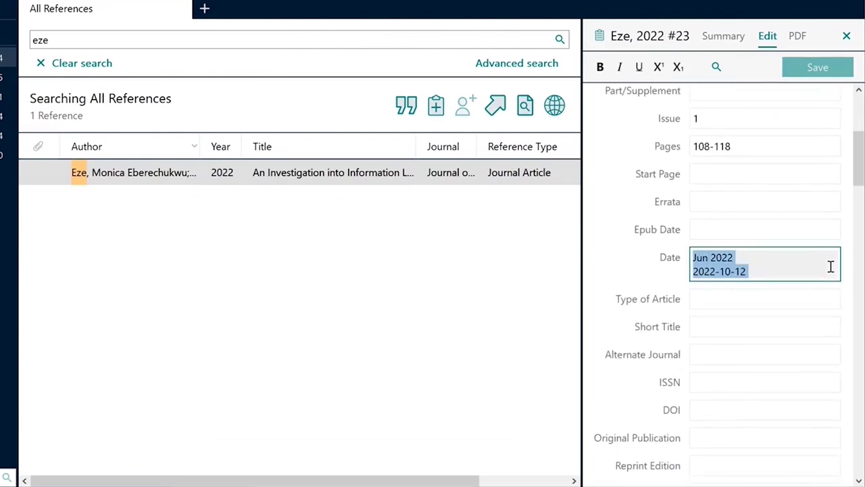
{"action": "key", "text": "Delete"}
{"action": "scroll", "coordinate": [832, 270], "scroll_direction": "down", "scroll_amount": 6}
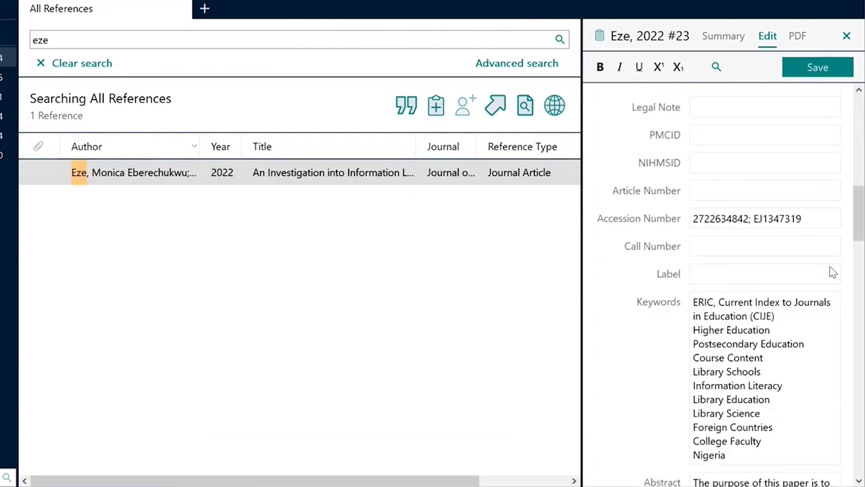
{"action": "scroll", "coordinate": [833, 271], "scroll_direction": "down", "scroll_amount": 15}
{"action": "scroll", "coordinate": [831, 269], "scroll_direction": "down", "scroll_amount": 12}
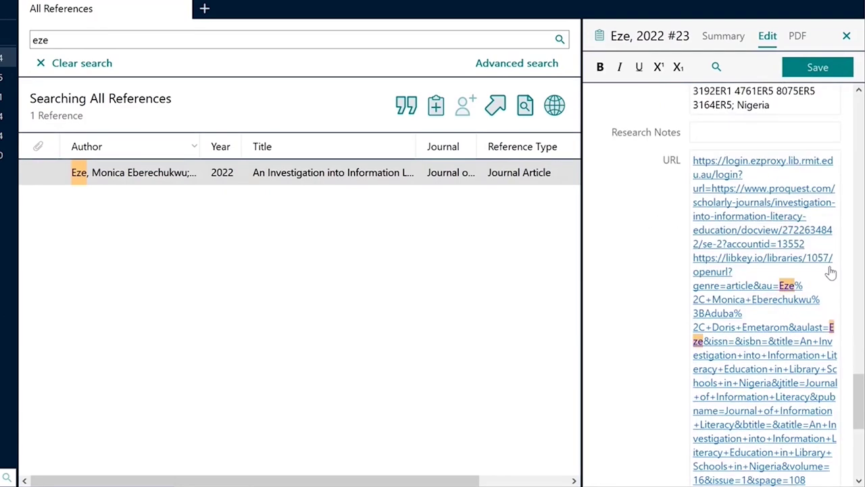
{"action": "scroll", "coordinate": [831, 271], "scroll_direction": "down", "scroll_amount": 5}
{"action": "left_click", "coordinate": [832, 277]}
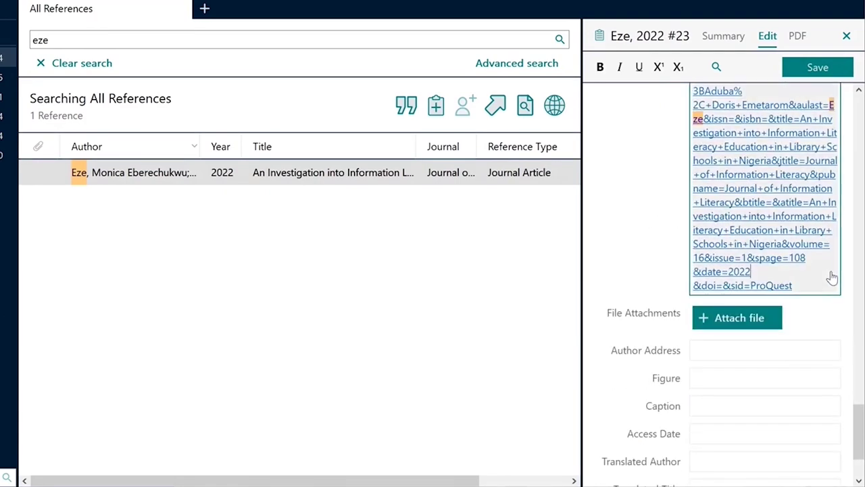
{"action": "key", "text": "ctrl+a"}
{"action": "key", "text": "BackSpace"}
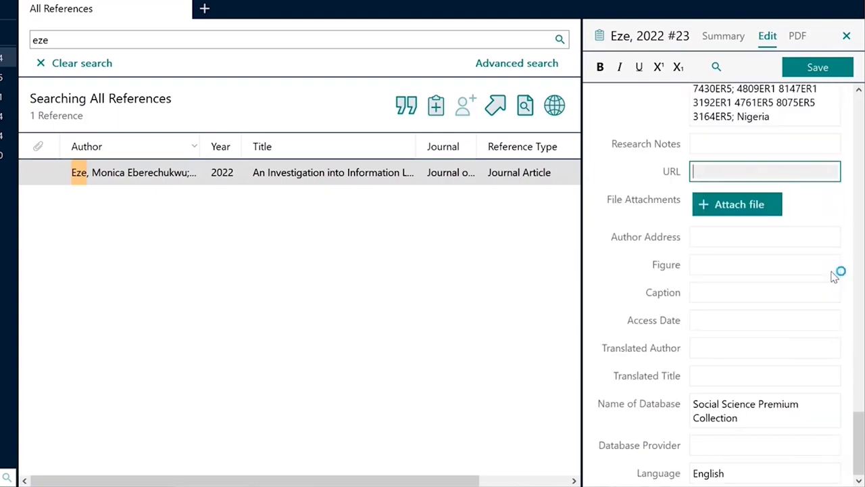
Save the edited Eze reference and return to the Word document.
{"action": "scroll", "coordinate": [833, 270], "scroll_direction": "up", "scroll_amount": 3}
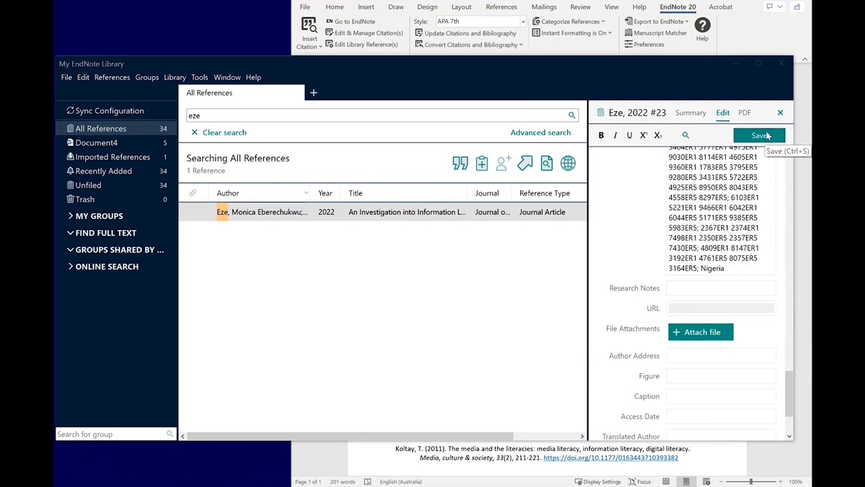
{"action": "left_click", "coordinate": [767, 135]}
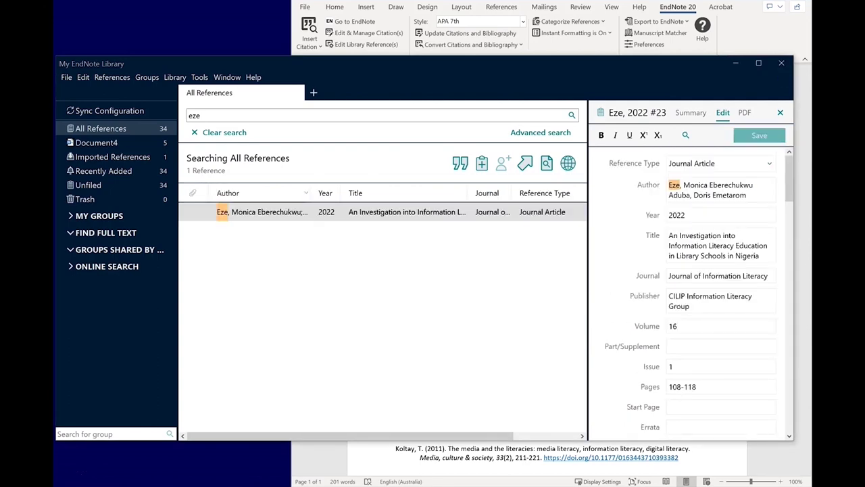
{"action": "left_click", "coordinate": [801, 255]}
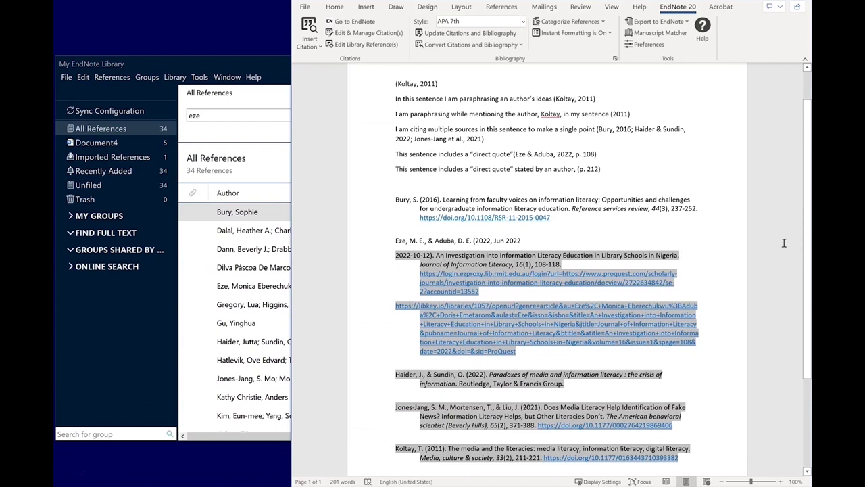
Update citations and bibliography, and give the bibliography the title 'Reference List'.
{"action": "left_click", "coordinate": [479, 33]}
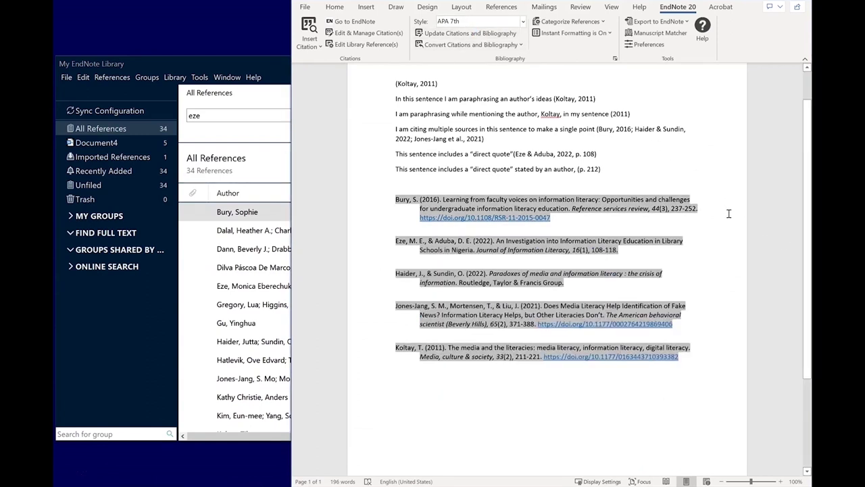
{"action": "left_click", "coordinate": [690, 176]}
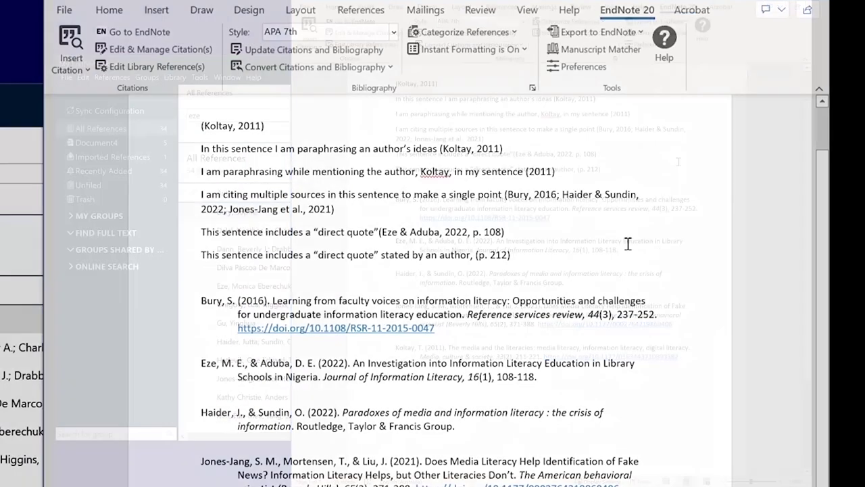
{"action": "left_click", "coordinate": [532, 89]}
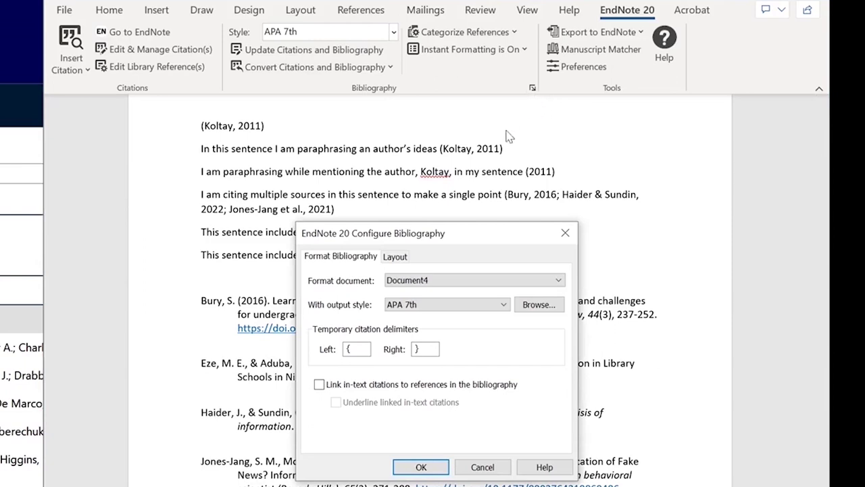
{"action": "left_click", "coordinate": [395, 257]}
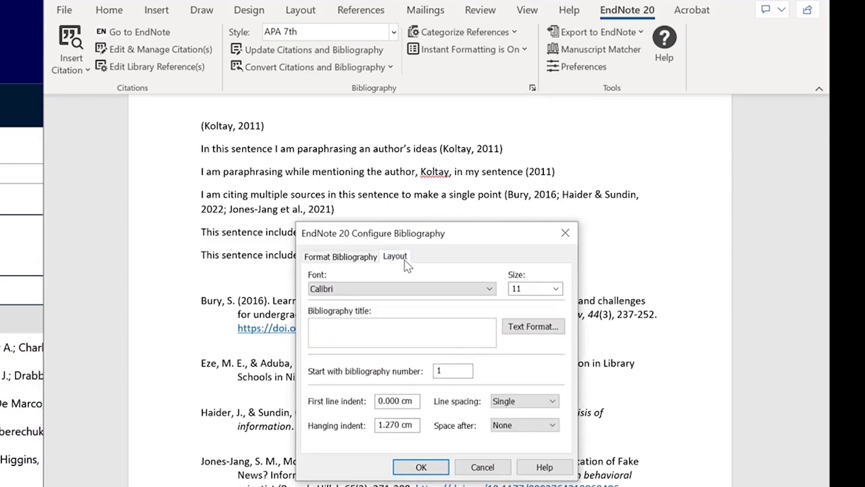
{"action": "left_click", "coordinate": [408, 334]}
{"action": "type", "text": "Reference List"}
{"action": "left_click", "coordinate": [438, 469]}
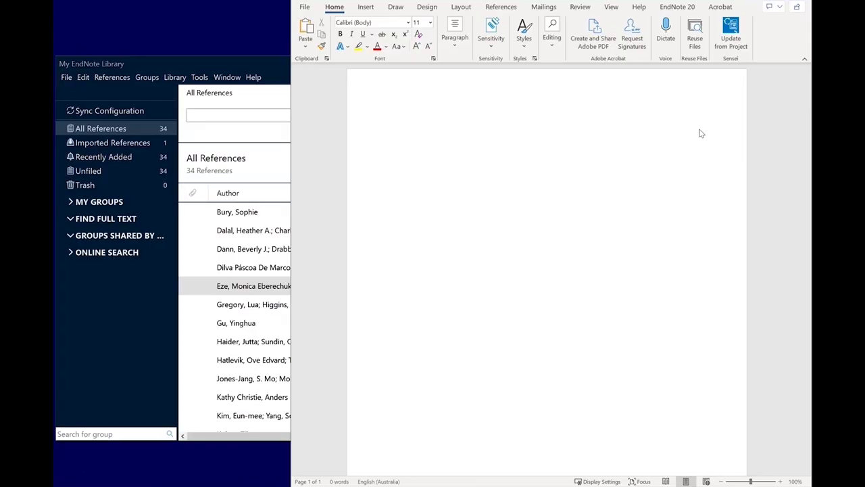
Switch to Chicago 17th Footnote style and type 'In this sentence I am paraphrasing an author's ideas.'.
{"action": "left_click", "coordinate": [678, 6]}
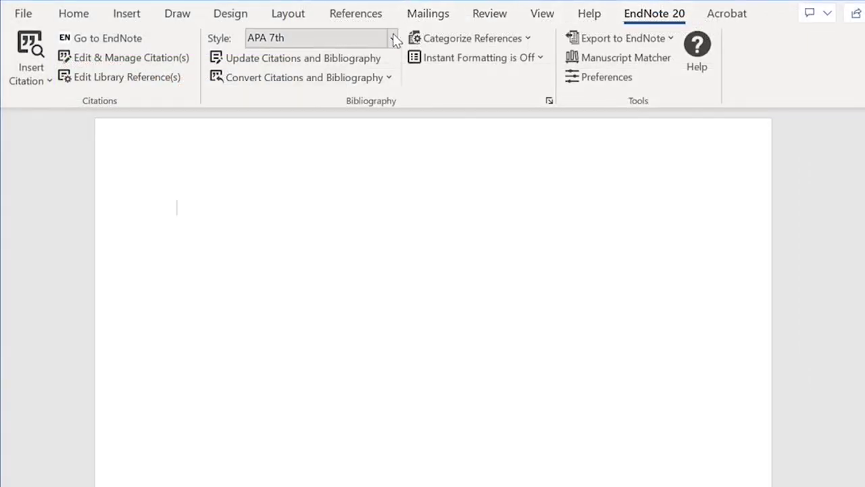
{"action": "left_click", "coordinate": [393, 38]}
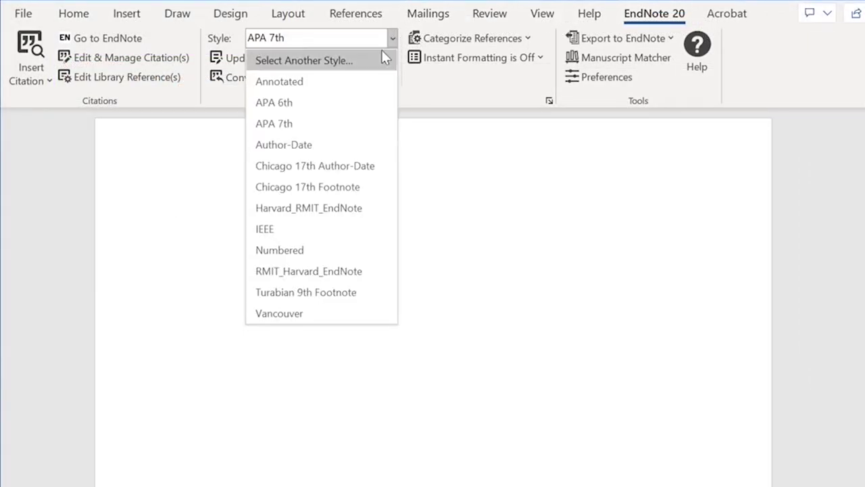
{"action": "left_click", "coordinate": [364, 186]}
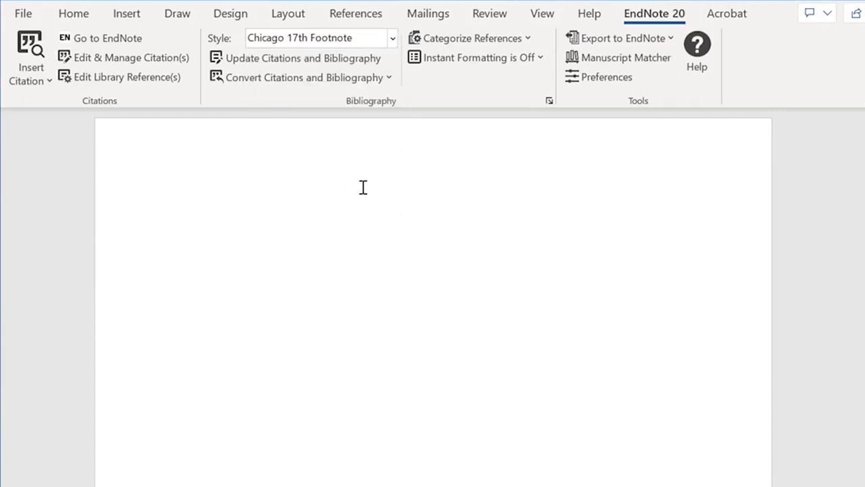
{"action": "type", "text": "In this sentence I"}
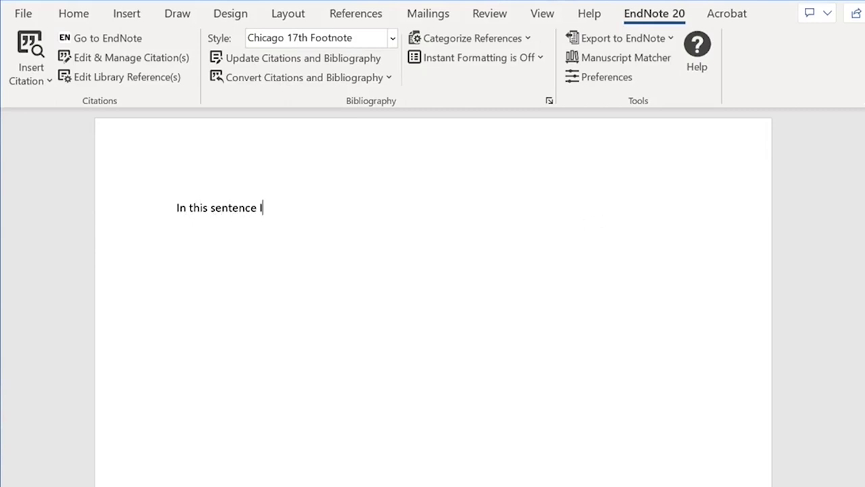
{"action": "type", "text": " am paraphrasin"}
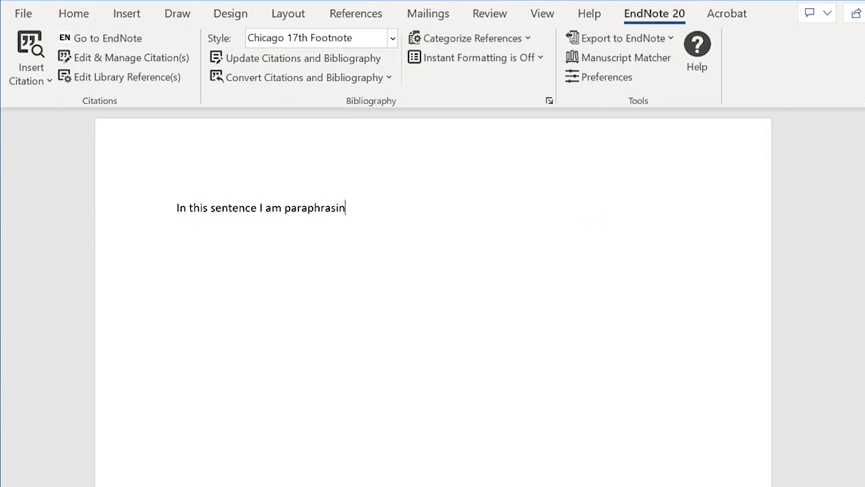
{"action": "type", "text": "g an author's ideas."}
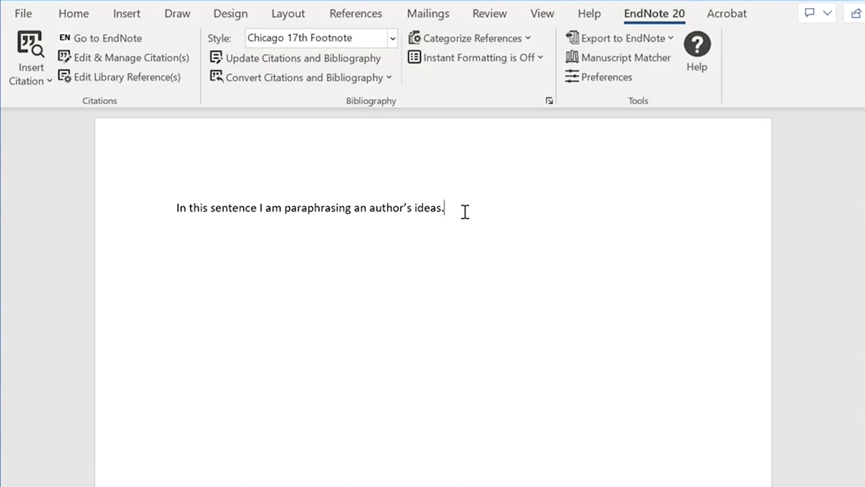
Insert a footnote after the paraphrasing sentence.
{"action": "left_click", "coordinate": [355, 14]}
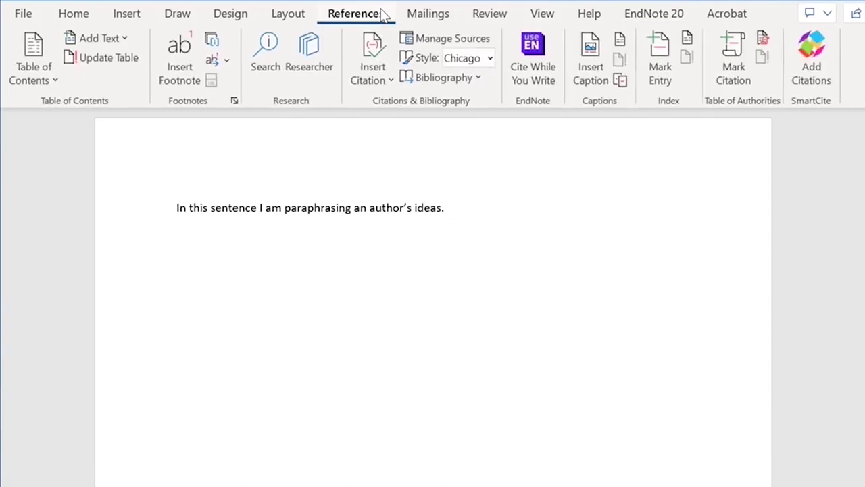
{"action": "left_click", "coordinate": [188, 59]}
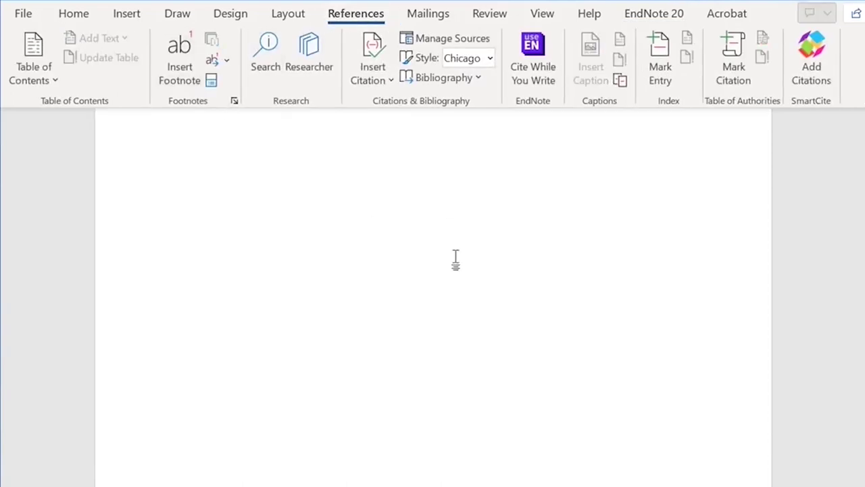
{"action": "scroll", "coordinate": [652, 321], "scroll_direction": "up", "scroll_amount": 5}
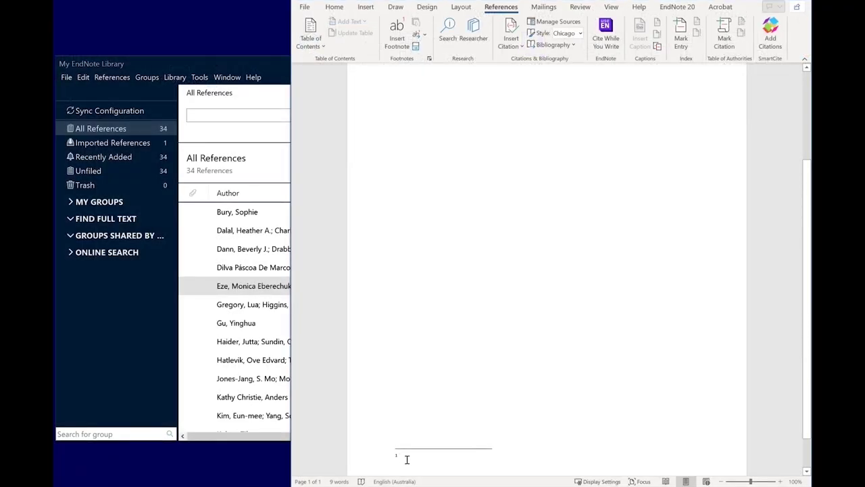
Cite Koltay's 2011 'The media and the literacies', found by searching 'media', in footnote 1.
{"action": "left_click", "coordinate": [678, 7]}
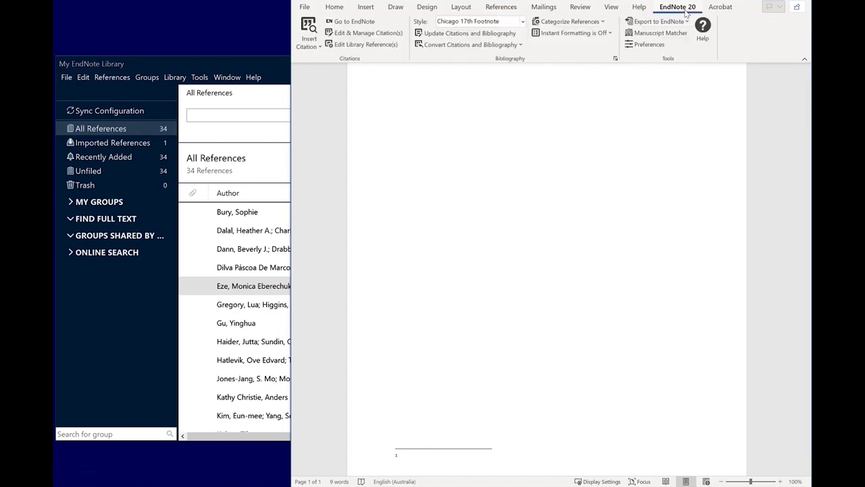
{"action": "left_click", "coordinate": [309, 29]}
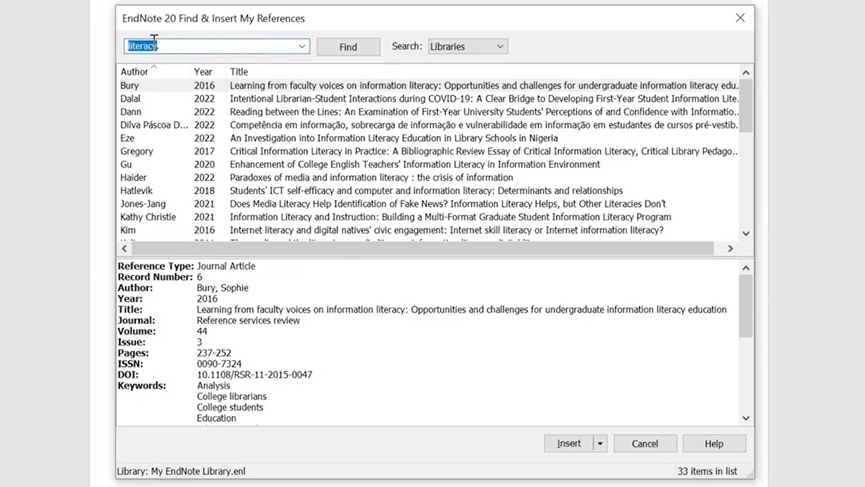
{"action": "type", "text": "media"}
{"action": "key", "text": "Return"}
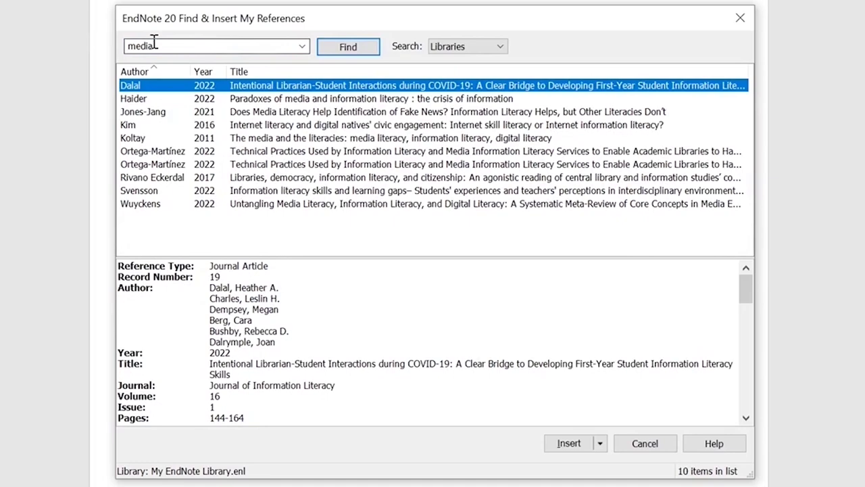
{"action": "left_click", "coordinate": [251, 140]}
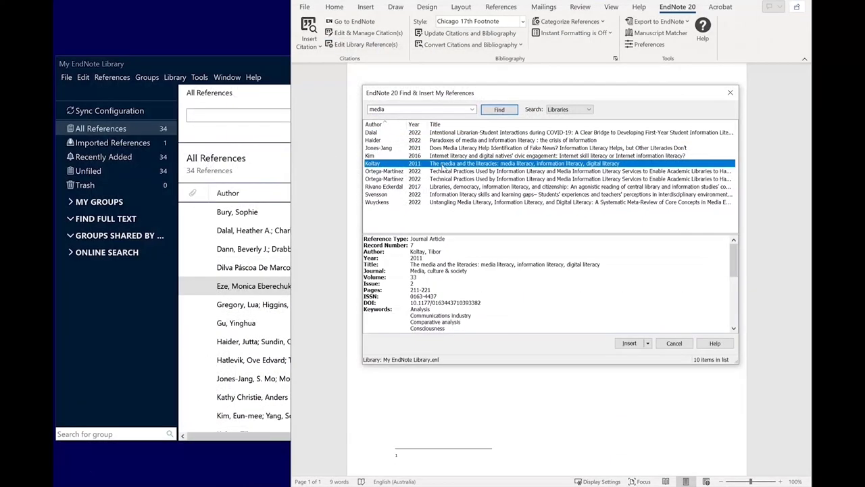
{"action": "left_click", "coordinate": [568, 443]}
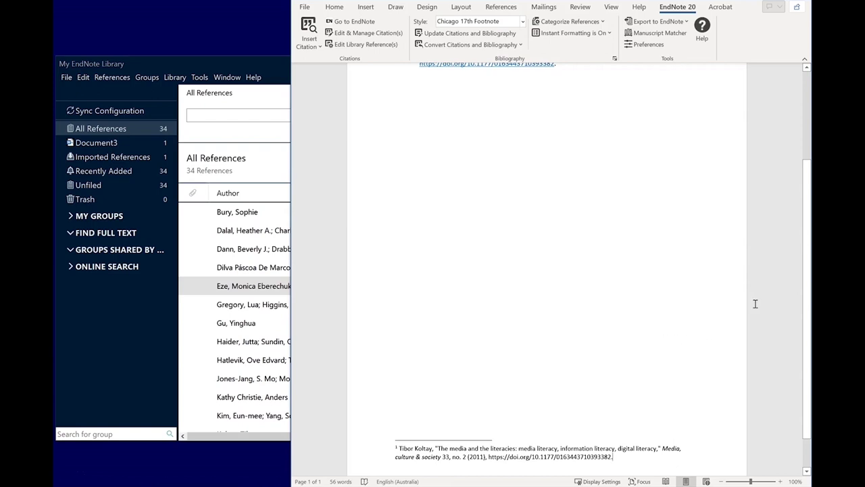
Type 'In this sentence I am paraphrasing the same authors ideas again.' on a new line below.
{"action": "scroll", "coordinate": [716, 304], "scroll_direction": "up", "scroll_amount": 2}
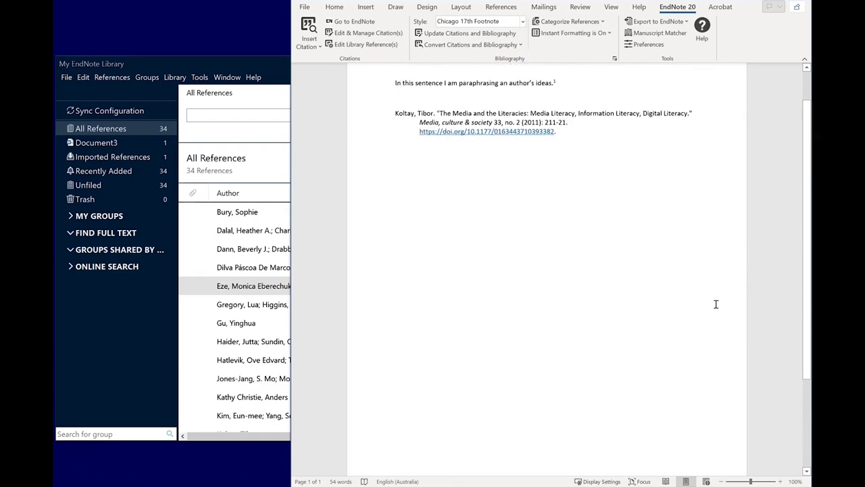
{"action": "scroll", "coordinate": [716, 304], "scroll_direction": "up", "scroll_amount": 1}
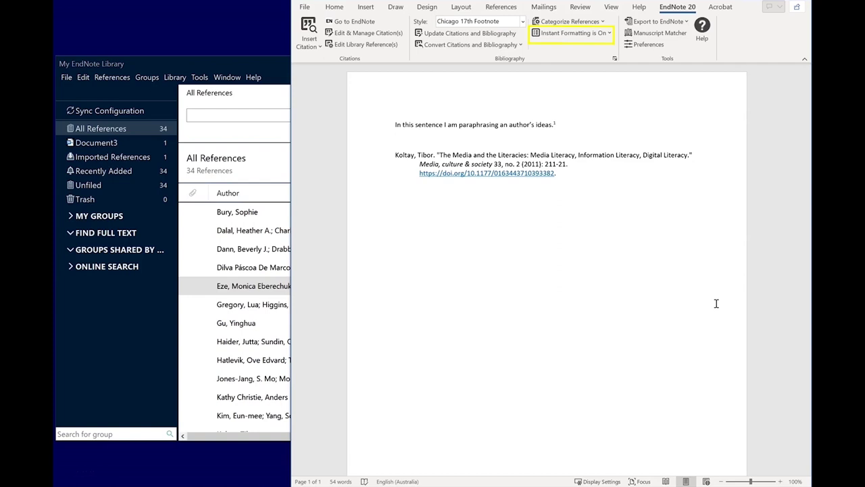
{"action": "left_click", "coordinate": [572, 139]}
{"action": "key", "text": "Return"}
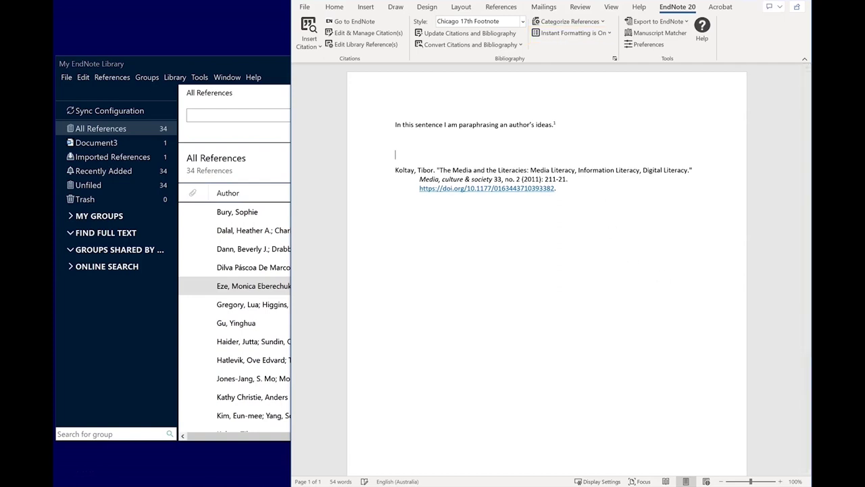
{"action": "type", "text": "In this sentence I am paraphrasing the sa"}
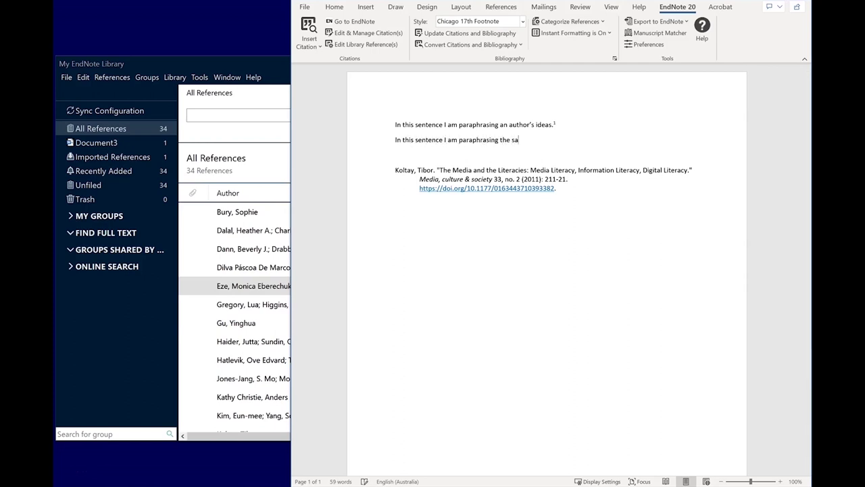
{"action": "type", "text": "me authors ideas again."}
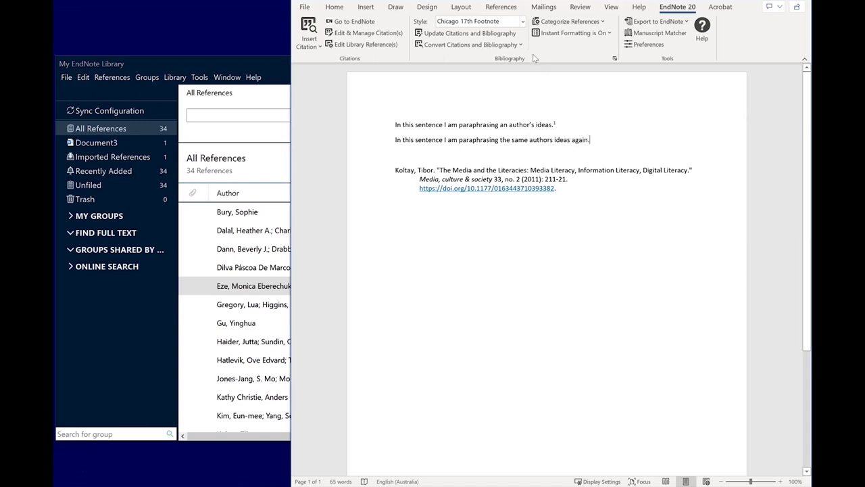
Add footnote 2 to the second sentence citing Koltay 2011 'The media and the literacies'.
{"action": "left_click", "coordinate": [511, 7]}
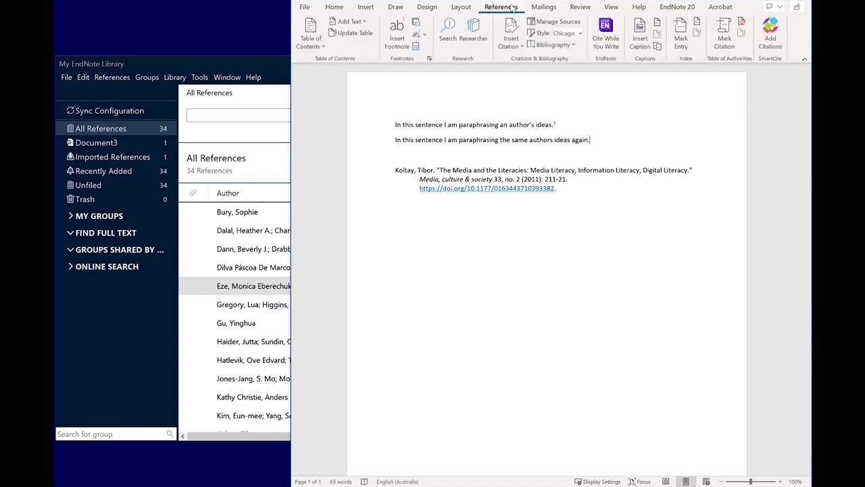
{"action": "left_click", "coordinate": [398, 35]}
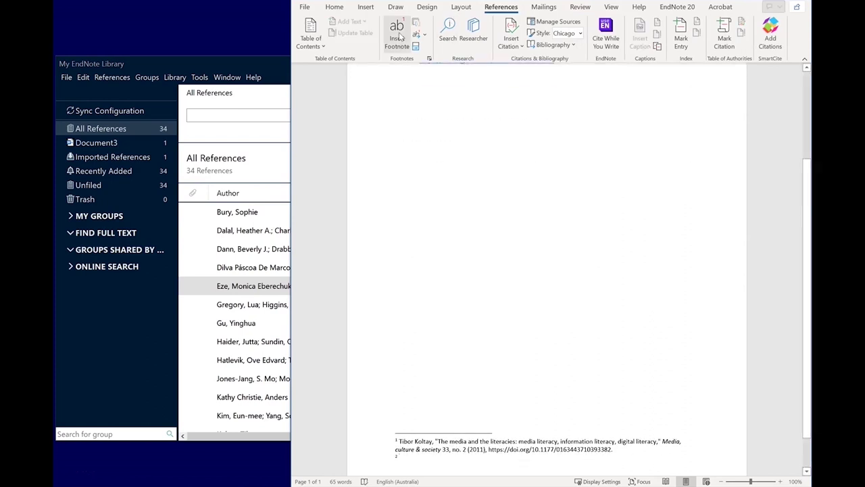
{"action": "left_click", "coordinate": [677, 7]}
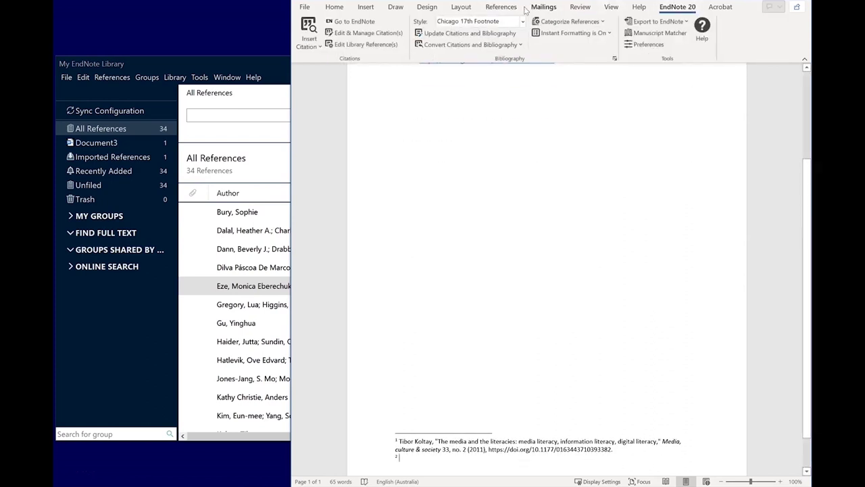
{"action": "left_click", "coordinate": [309, 28]}
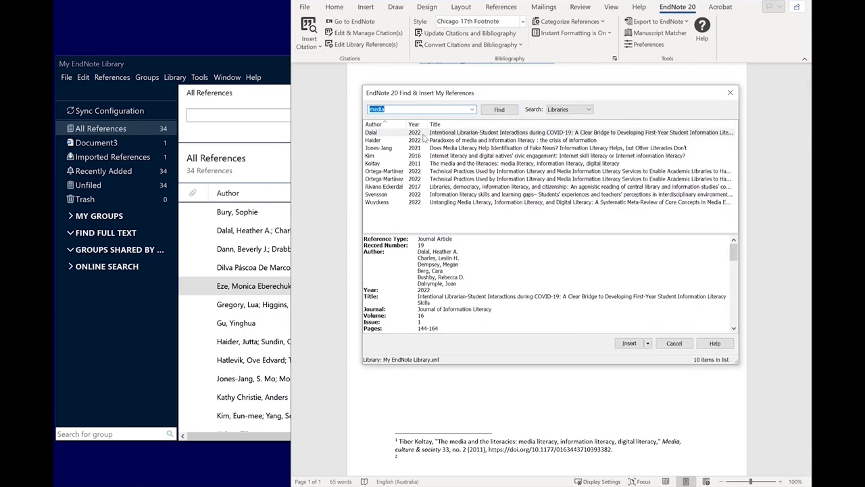
{"action": "left_click", "coordinate": [447, 164]}
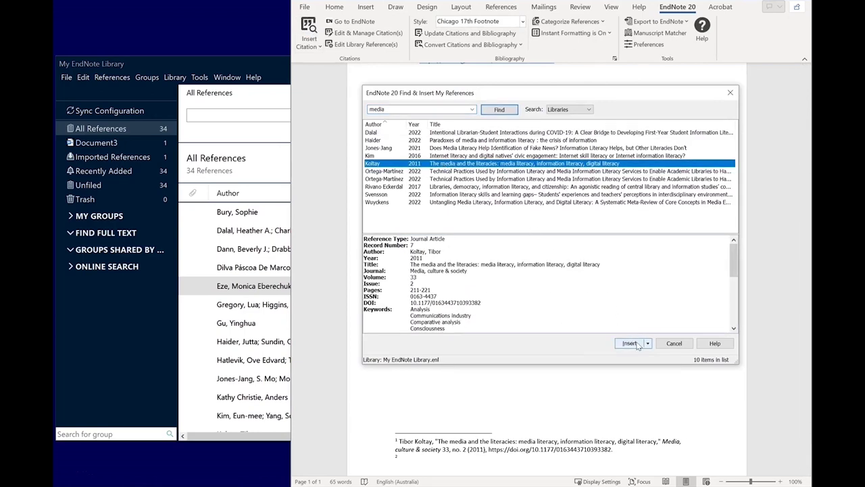
{"action": "left_click", "coordinate": [635, 344]}
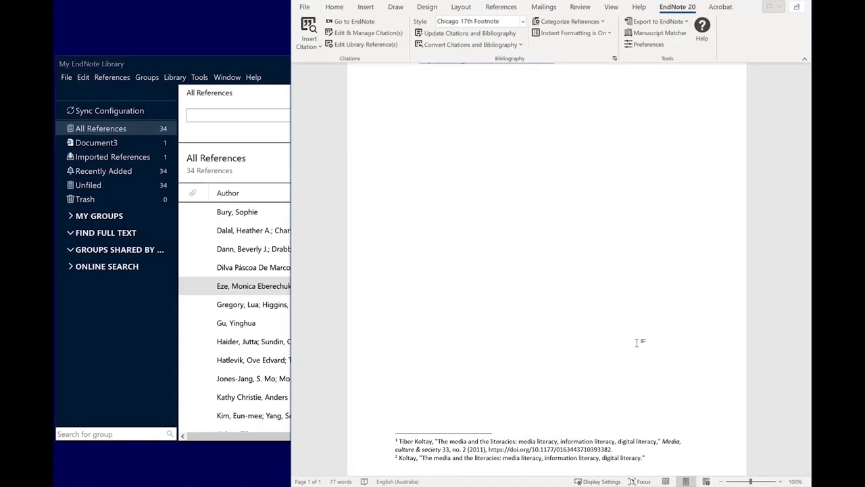
Start a new paragraph below the second sentence.
{"action": "scroll", "coordinate": [635, 344], "scroll_direction": "up", "scroll_amount": 3}
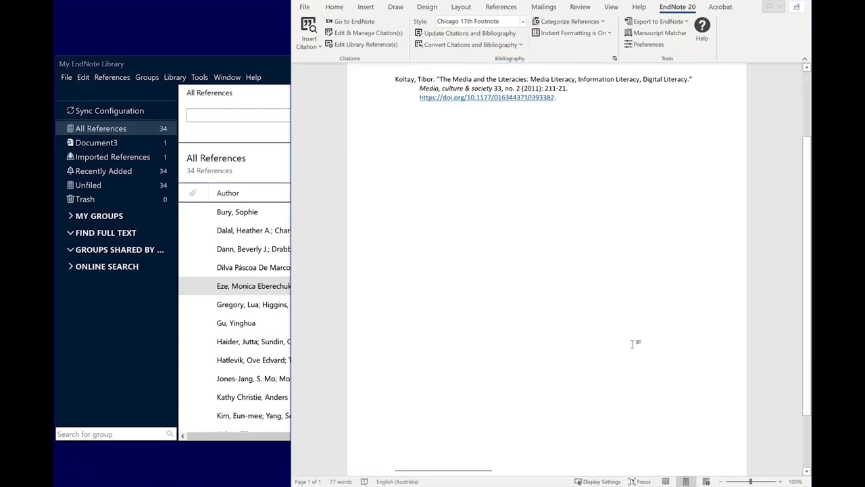
{"action": "left_click", "coordinate": [601, 156]}
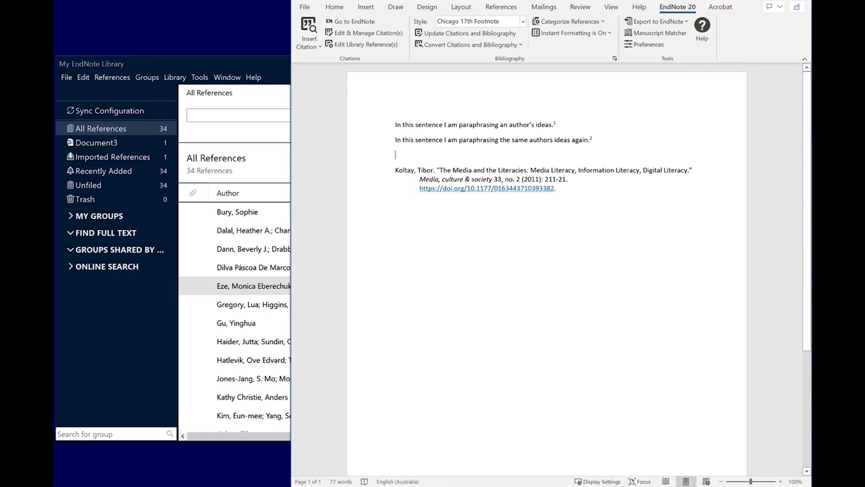
{"action": "key", "text": "Return"}
{"action": "key", "text": "Return"}
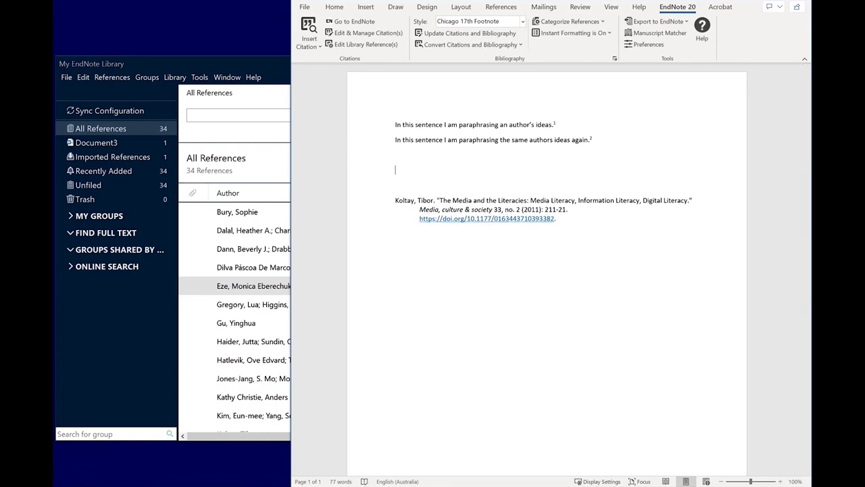
Type 'I am paraphrasing multiple sources to make a single point.' and add footnote 3 after it.
{"action": "type", "text": "I am paraphrasing multiple sources to make a single point"}
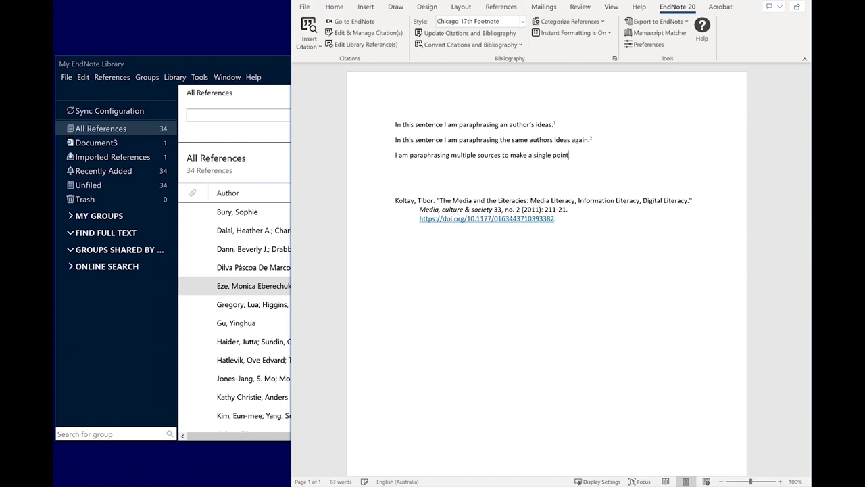
{"action": "type", "text": "."}
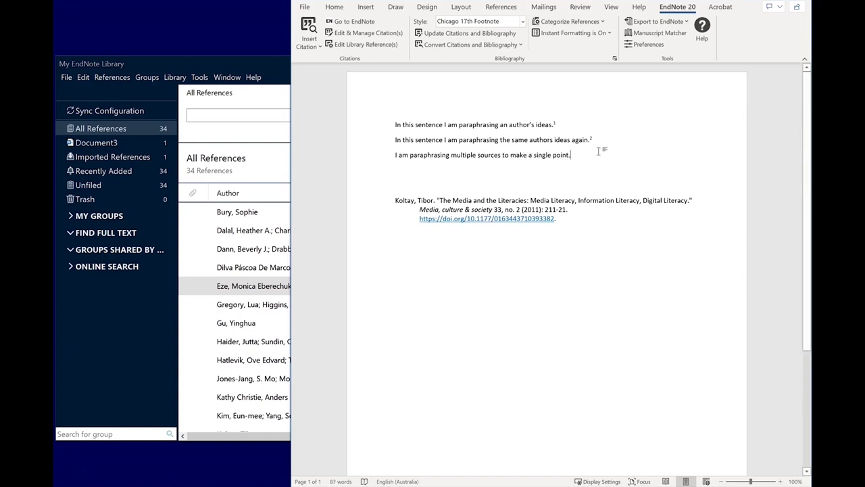
{"action": "left_click", "coordinate": [514, 8]}
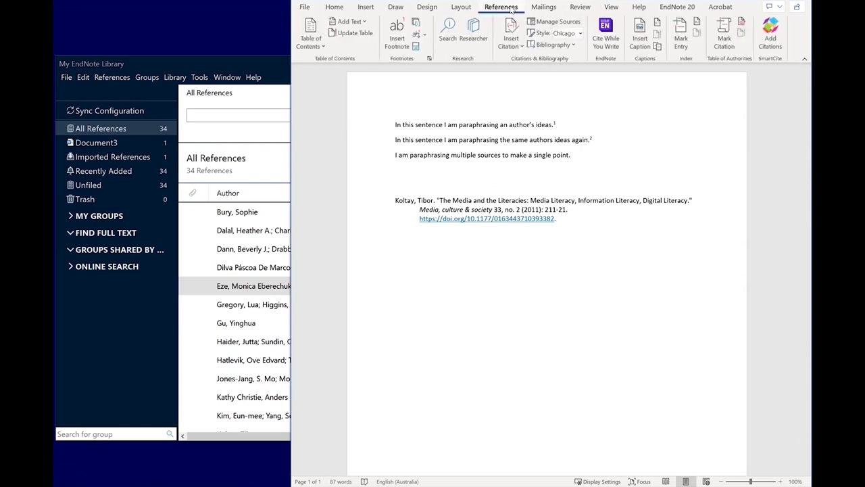
{"action": "left_click", "coordinate": [397, 30]}
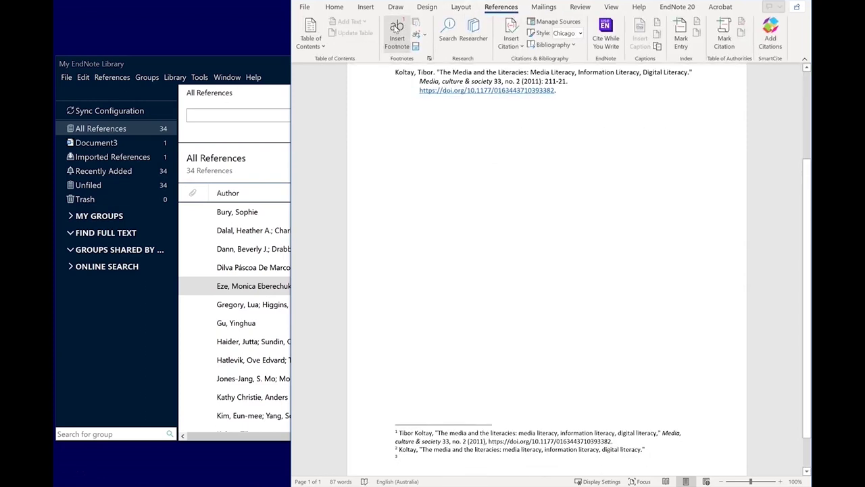
Cite the Bury, Dann and Gu 'literacy' references together in footnote 3.
{"action": "left_click", "coordinate": [678, 7]}
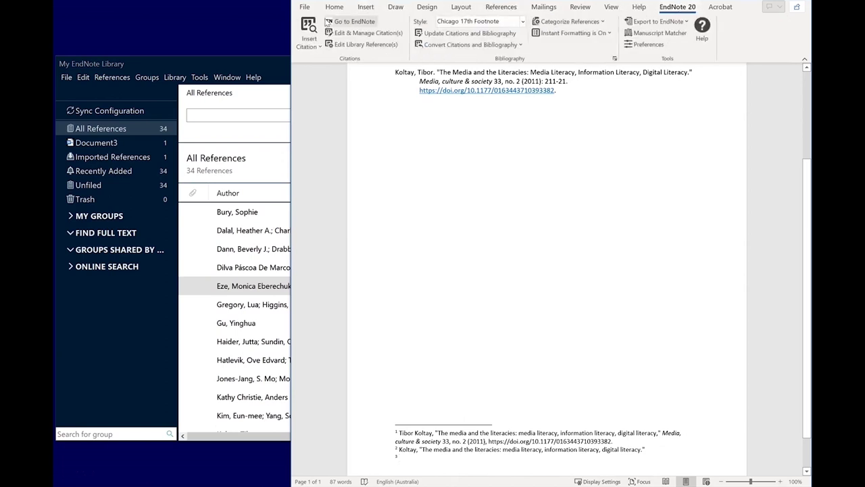
{"action": "left_click", "coordinate": [309, 27]}
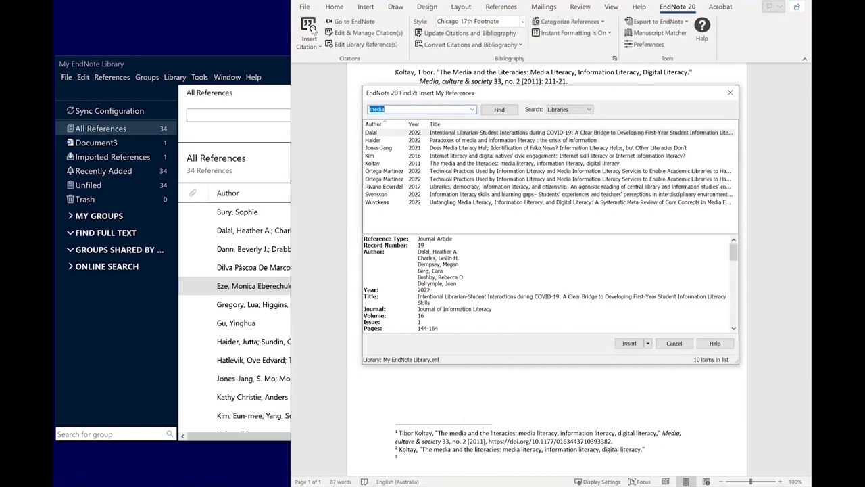
{"action": "type", "text": "literacy"}
{"action": "key", "text": "Return"}
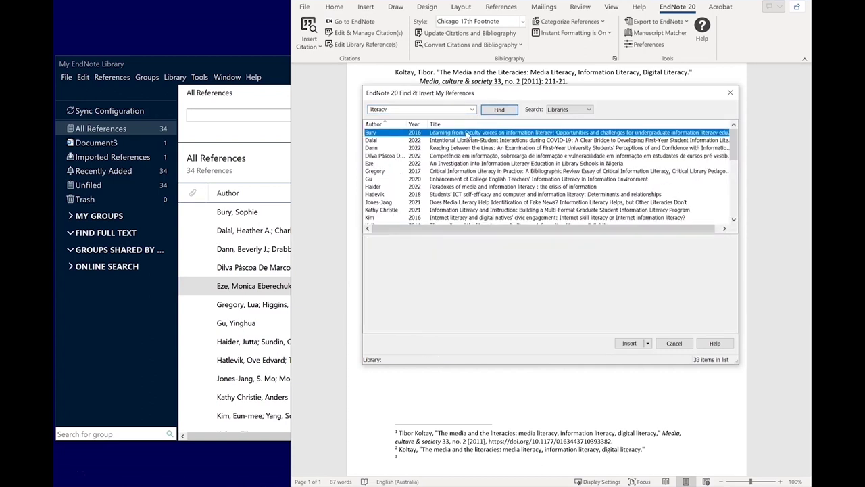
{"action": "left_click", "coordinate": [466, 147], "text": "ctrl"}
{"action": "left_click", "coordinate": [466, 179], "text": "ctrl"}
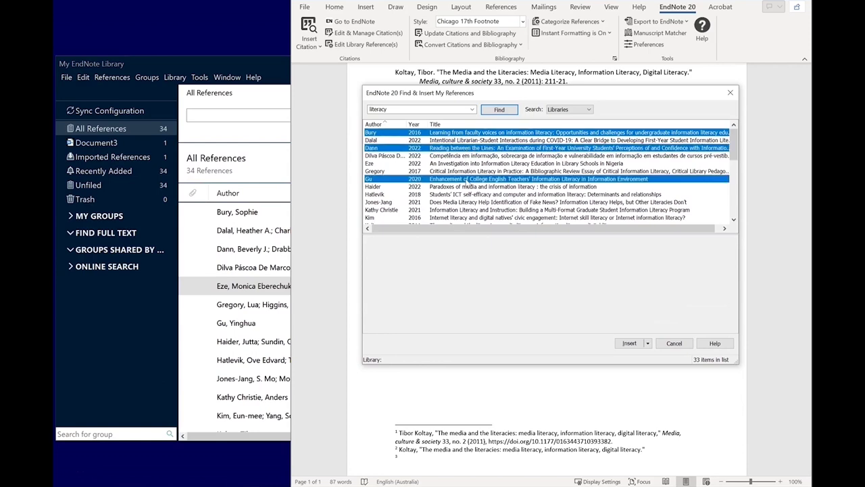
{"action": "left_click", "coordinate": [629, 344]}
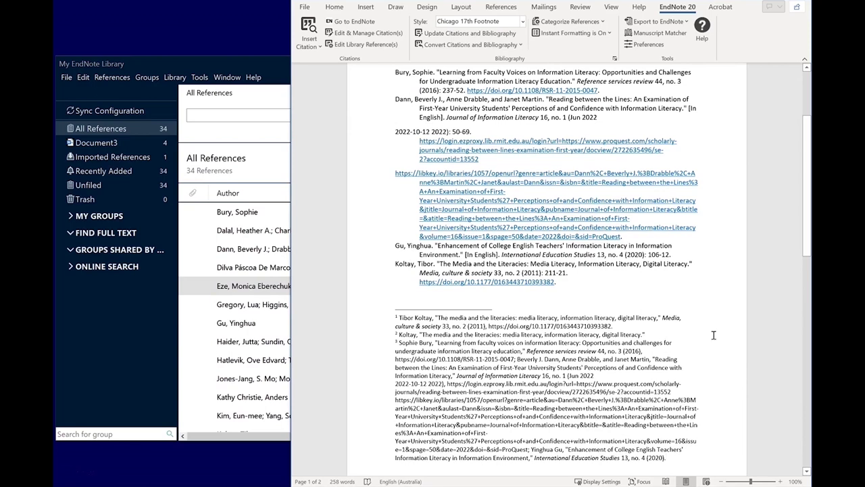
{"action": "scroll", "coordinate": [749, 322], "scroll_direction": "up", "scroll_amount": 4}
Type 'This sentence includes a “direct quote” from a different author.' and add footnote 4 after it.
{"action": "left_click", "coordinate": [549, 169]}
{"action": "type", "text": "This sentenc"}
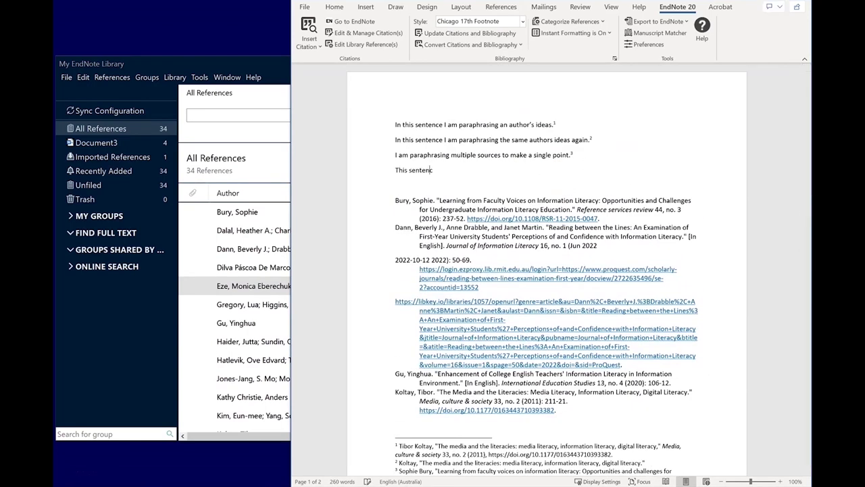
{"action": "type", "text": "e includes a “direct quote” from a different author."}
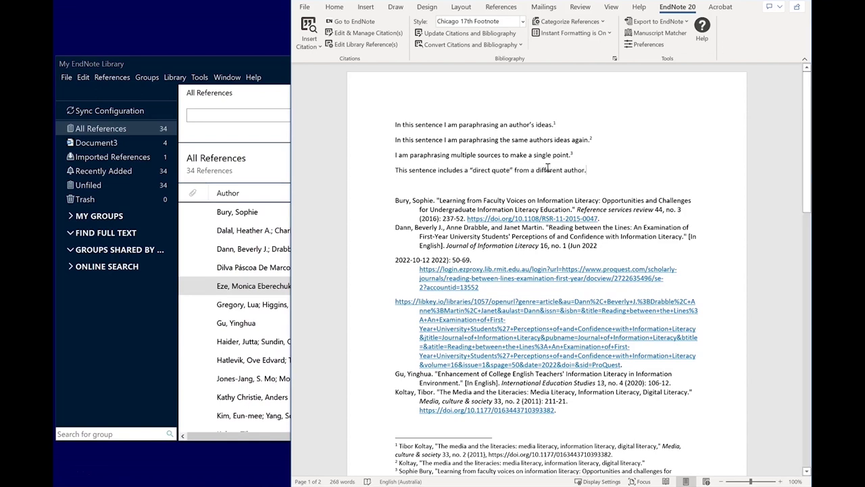
{"action": "left_click", "coordinate": [514, 9]}
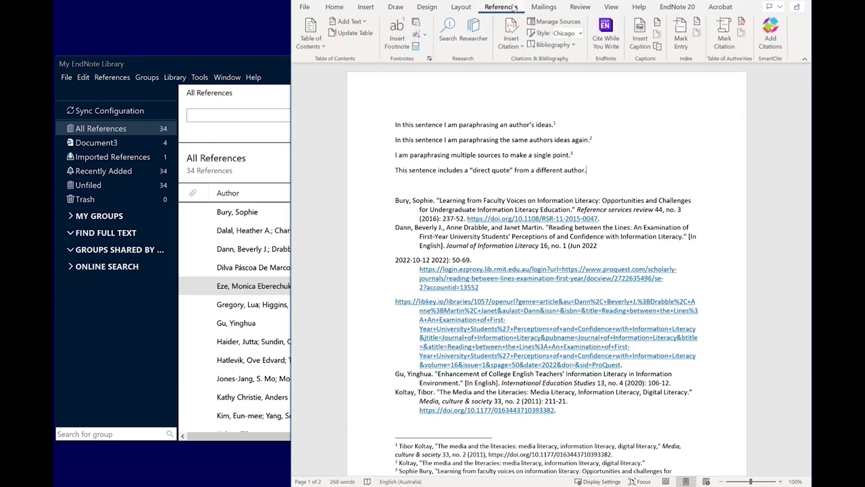
{"action": "left_click", "coordinate": [406, 33]}
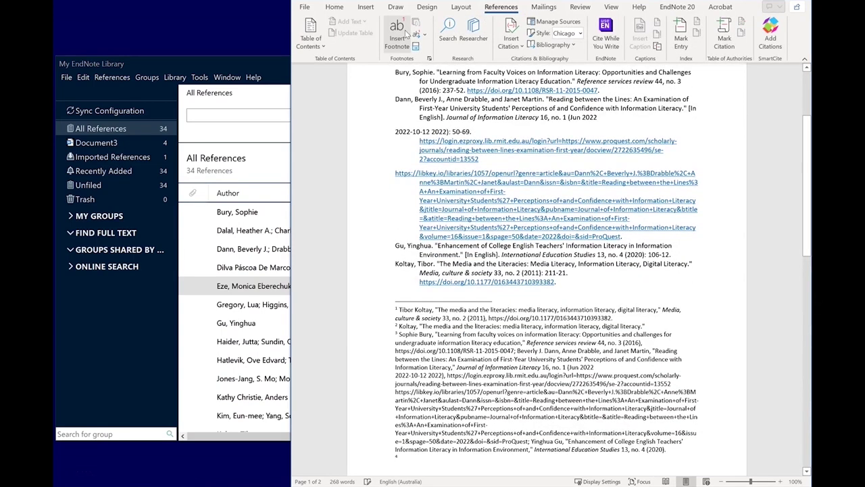
Cite Bury's 2016 'literacy' article in footnote 4.
{"action": "left_click", "coordinate": [689, 8]}
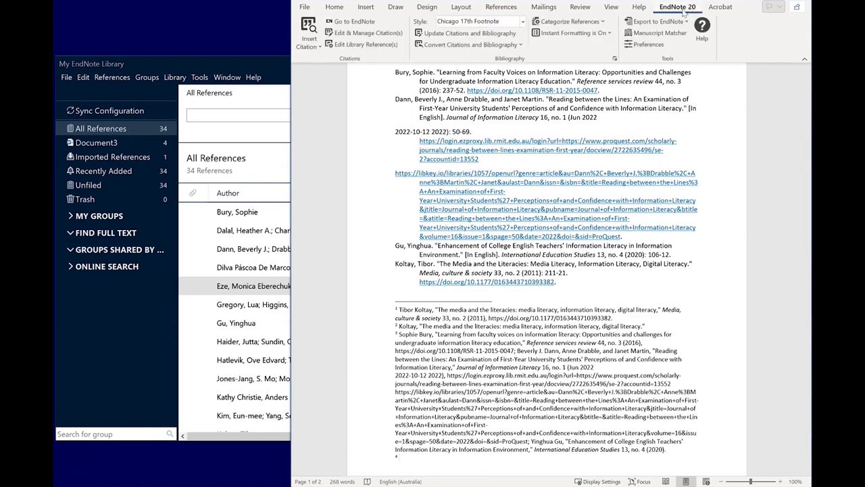
{"action": "left_click", "coordinate": [314, 31]}
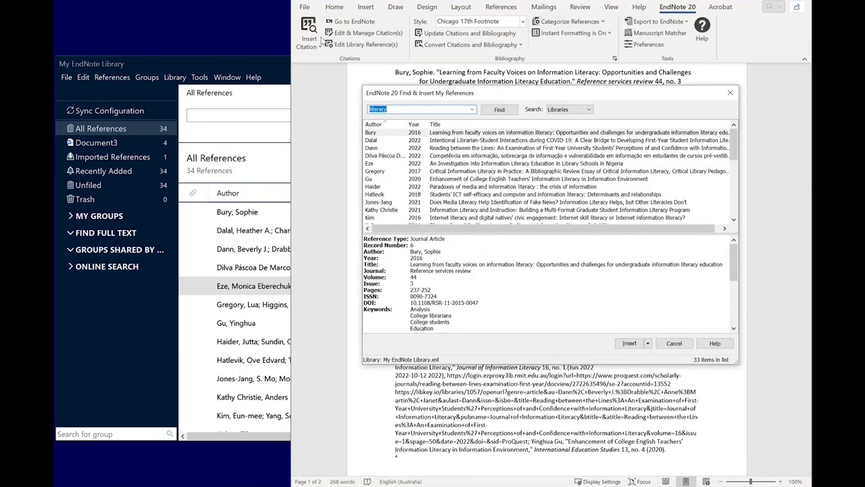
{"action": "key", "text": "Return"}
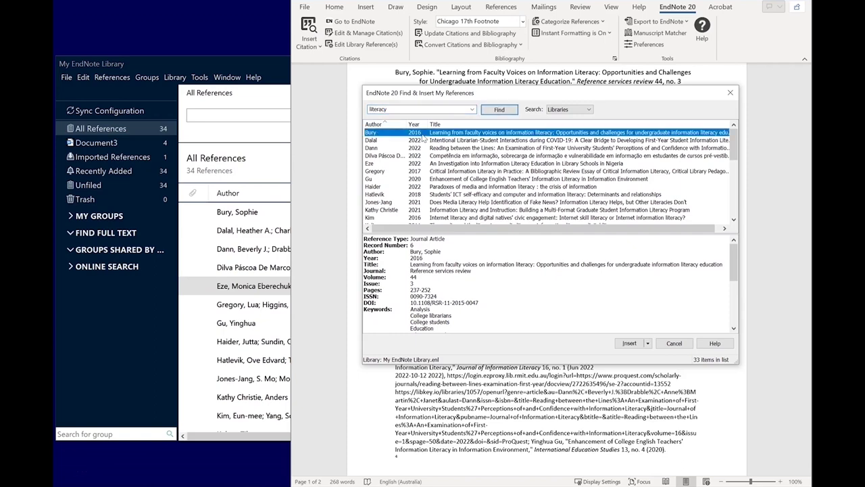
{"action": "left_click", "coordinate": [629, 344]}
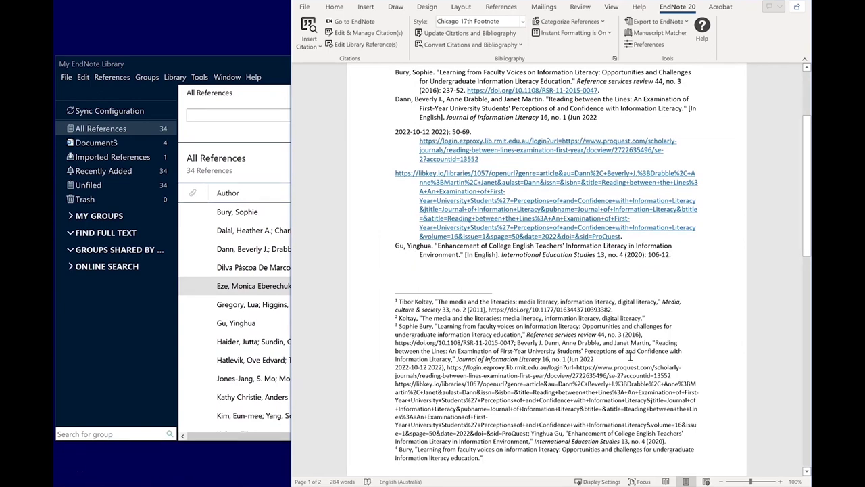
Select the footnote 4 citation and view the citation manager without making changes.
{"action": "triple_click", "coordinate": [578, 452]}
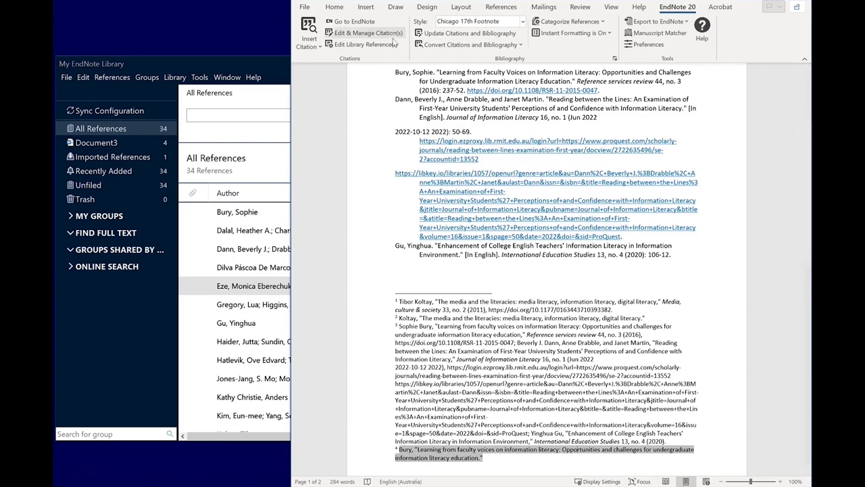
{"action": "left_click", "coordinate": [394, 35]}
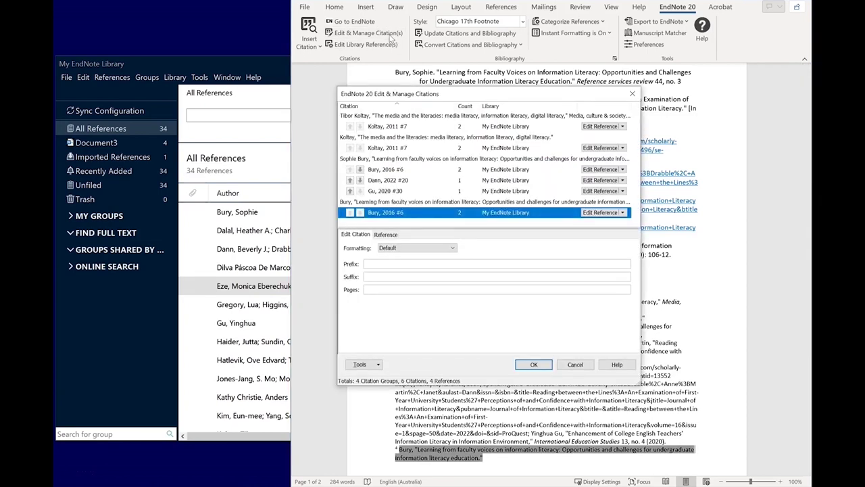
{"action": "left_click", "coordinate": [632, 94]}
Enter page 237 for the Bury 2016 citation in footnote 4.
{"action": "right_click", "coordinate": [565, 452]}
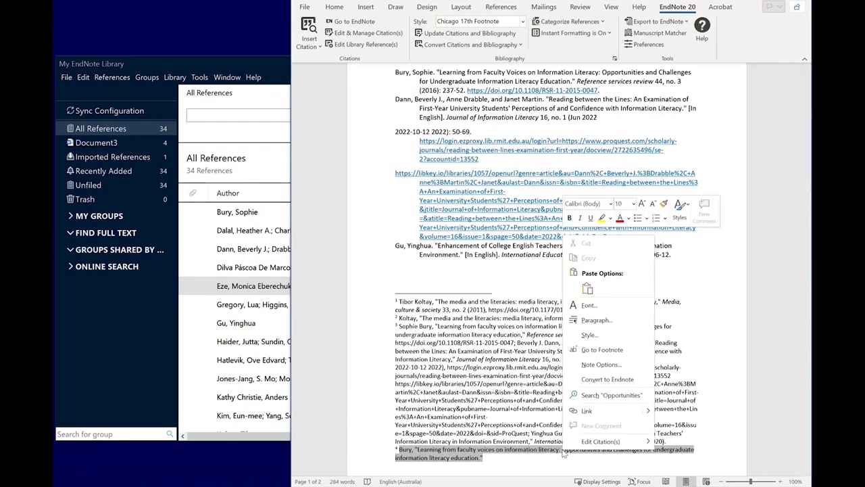
{"action": "mouse_move", "coordinate": [638, 445]}
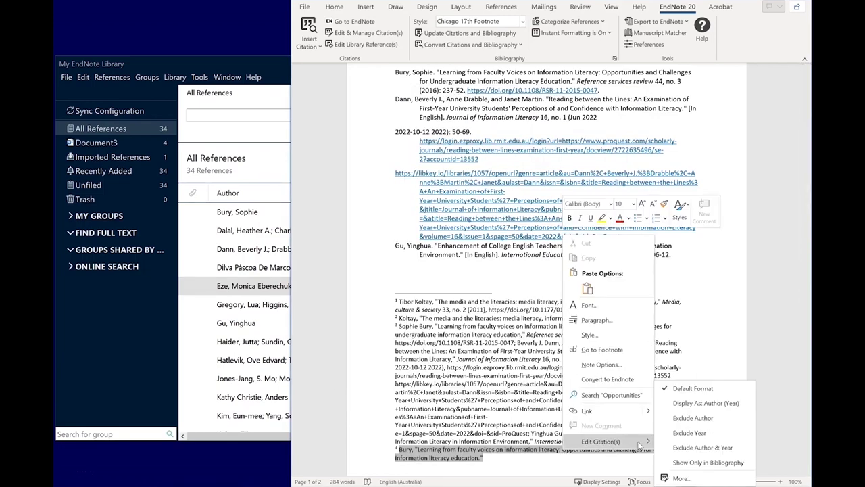
{"action": "left_click", "coordinate": [689, 478]}
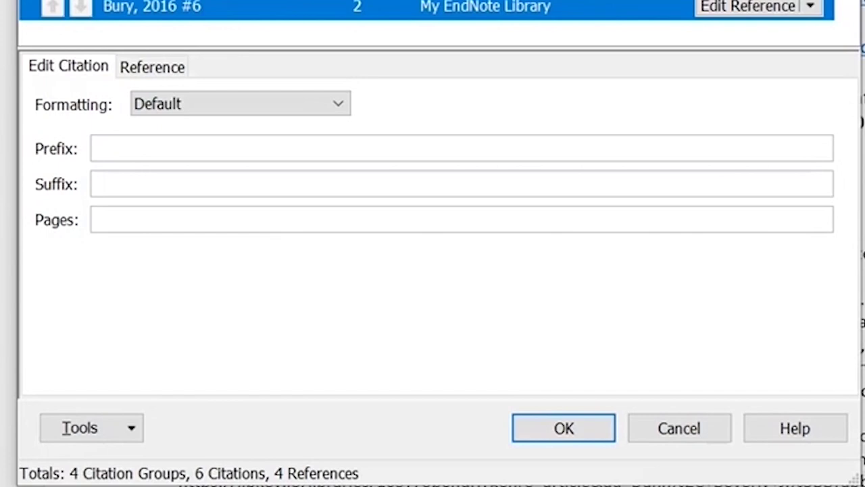
{"action": "left_click", "coordinate": [277, 219]}
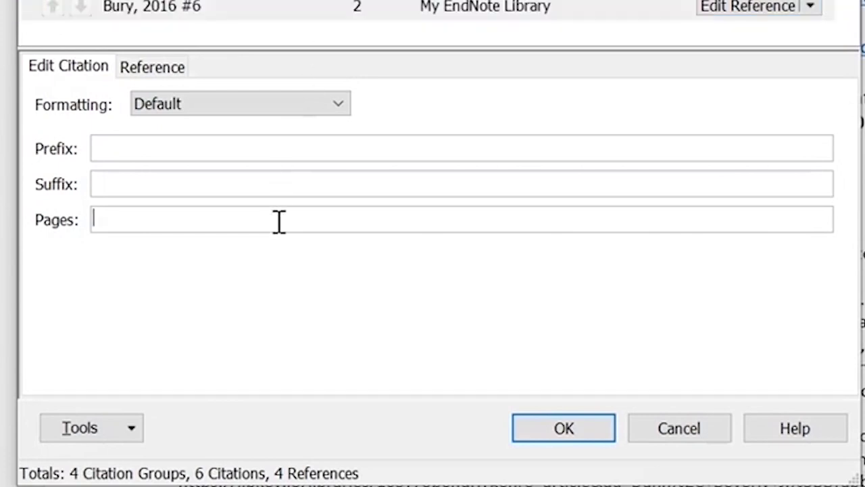
{"action": "type", "text": "237"}
{"action": "left_click", "coordinate": [208, 152]}
{"action": "left_click", "coordinate": [216, 187]}
{"action": "left_click", "coordinate": [217, 150]}
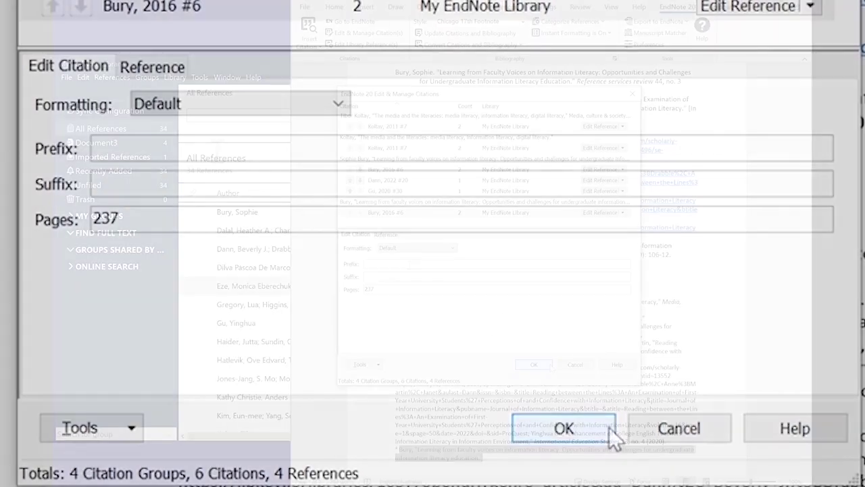
{"action": "left_click", "coordinate": [609, 427]}
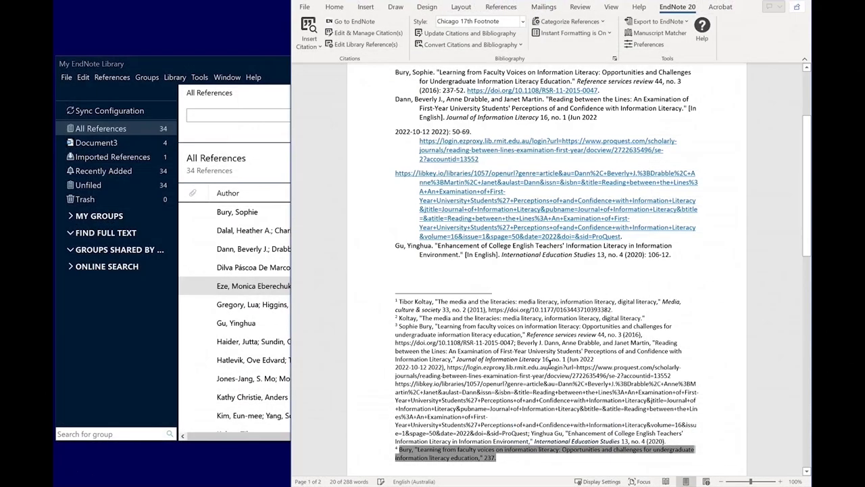
Remove Gu 2020 from footnote 3's grouped citation, leaving Bury and Dann.
{"action": "left_click", "coordinate": [555, 458]}
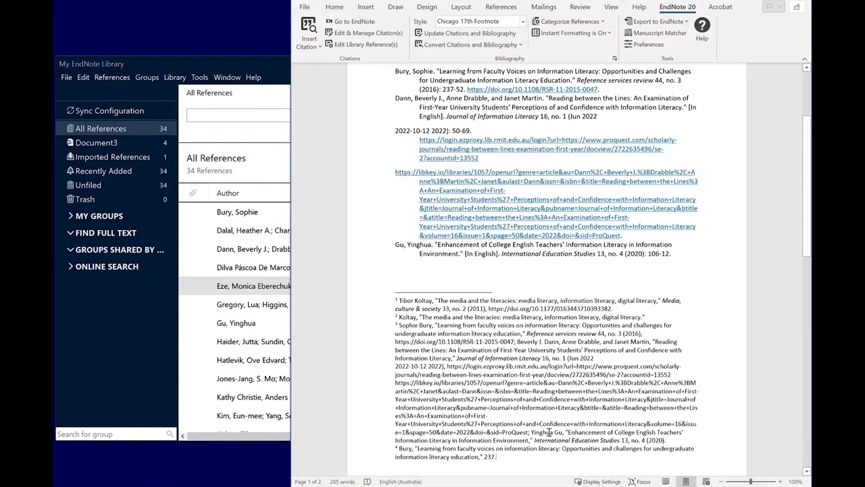
{"action": "left_click", "coordinate": [551, 432]}
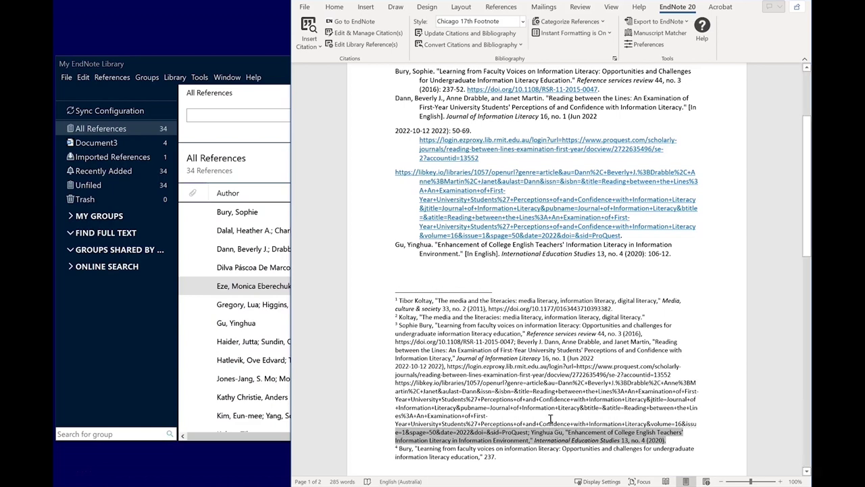
{"action": "left_click", "coordinate": [394, 34]}
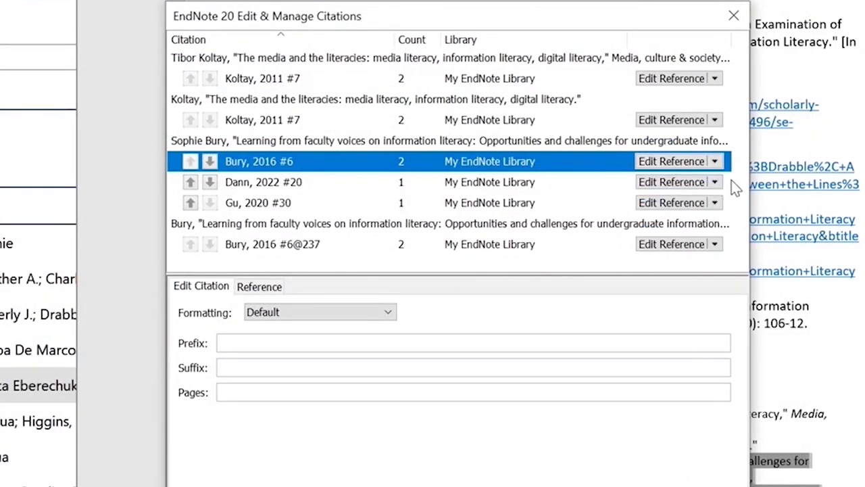
{"action": "left_click", "coordinate": [715, 203]}
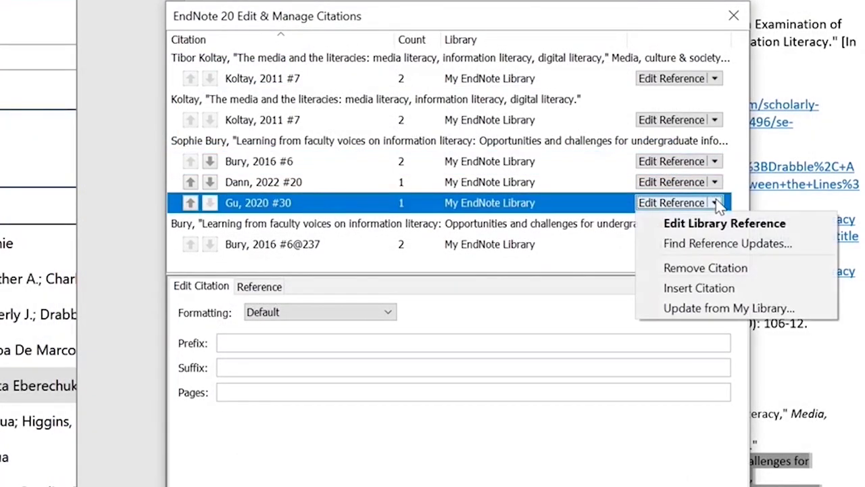
{"action": "left_click", "coordinate": [719, 269]}
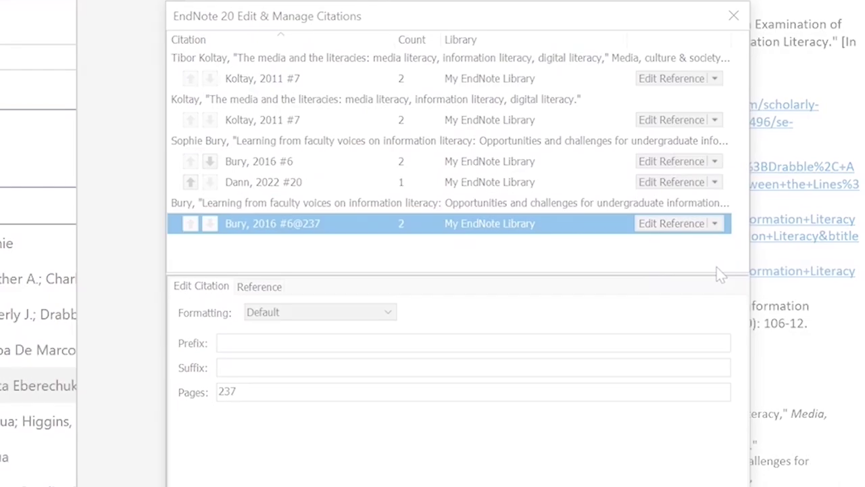
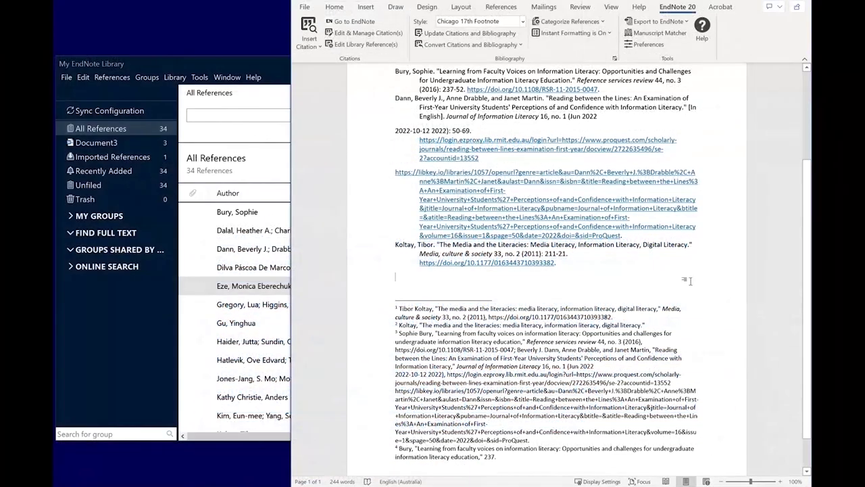
Search the EndNote library for 'dann' and open the Dann 2022 reference for editing.
{"action": "left_click", "coordinate": [265, 68]}
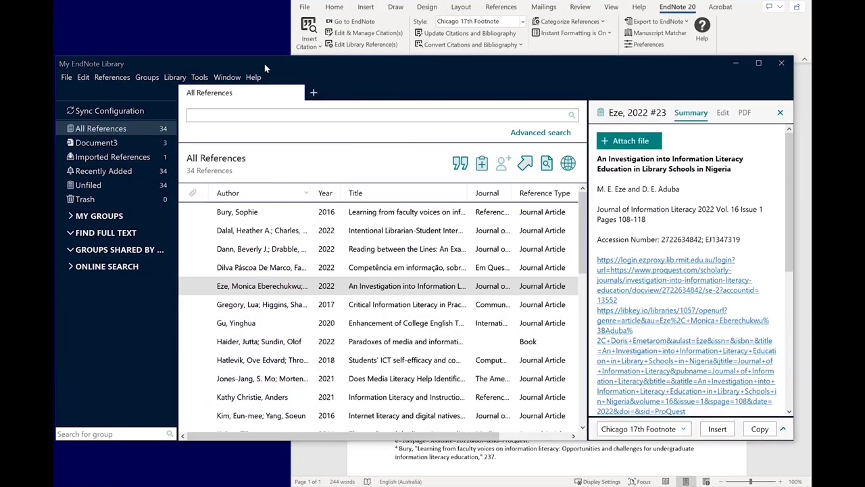
{"action": "left_click", "coordinate": [268, 116]}
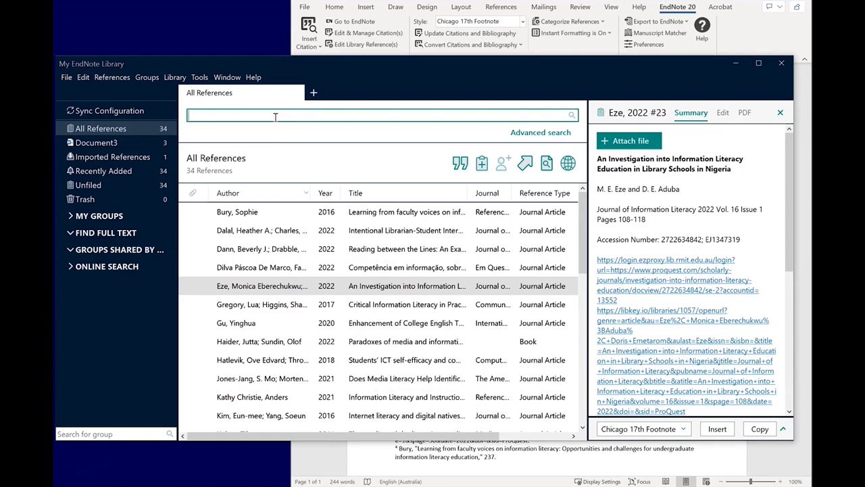
{"action": "type", "text": "dann"}
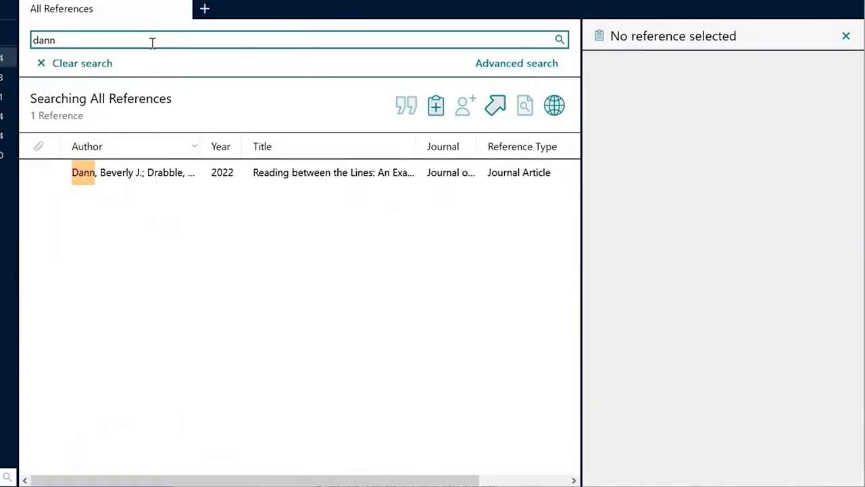
{"action": "left_click", "coordinate": [156, 173]}
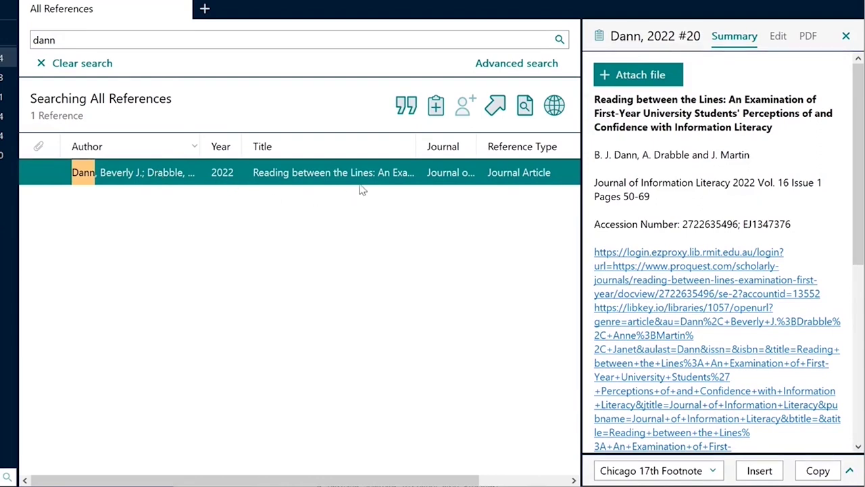
{"action": "left_click", "coordinate": [778, 37]}
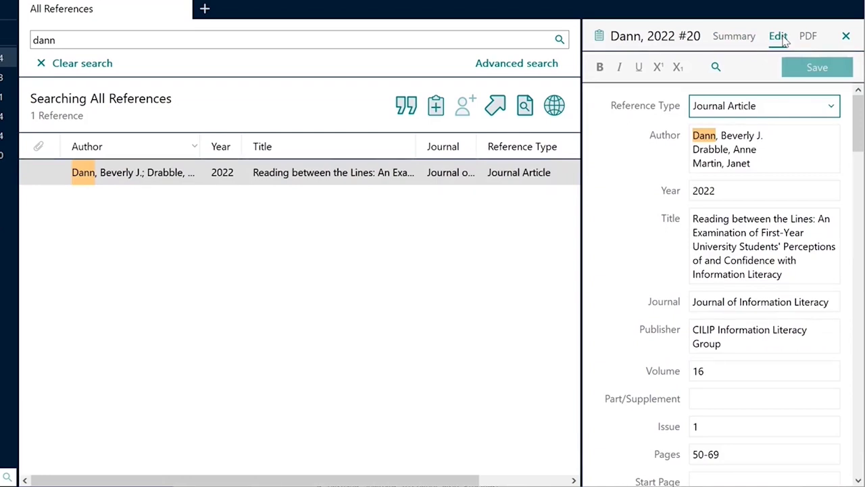
Clear the Jun 2022 and 2022-10-12 dates from the reference's Date field.
{"action": "left_click_drag", "start_coordinate": [857, 132], "coordinate": [856, 170]}
{"action": "left_click", "coordinate": [749, 340]}
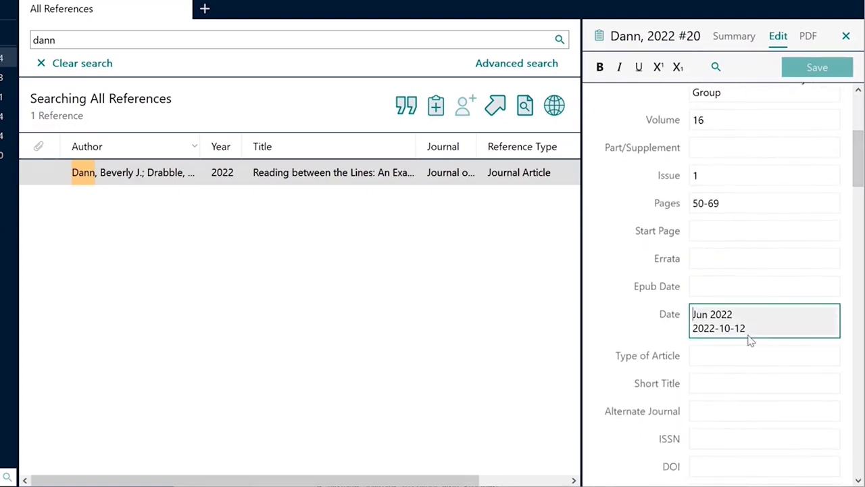
{"action": "key", "text": "ctrl+a"}
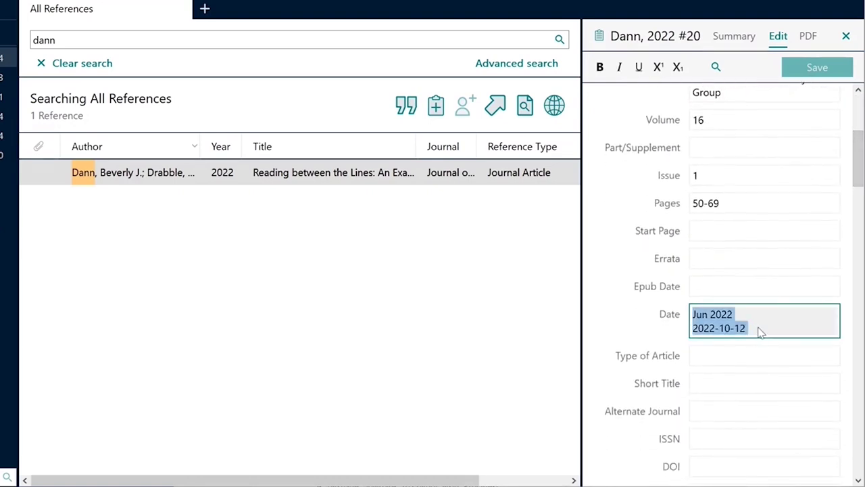
{"action": "key", "text": "Delete"}
Empty the long URL field and save the edited Dann reference.
{"action": "left_click_drag", "start_coordinate": [857, 164], "coordinate": [792, 424]}
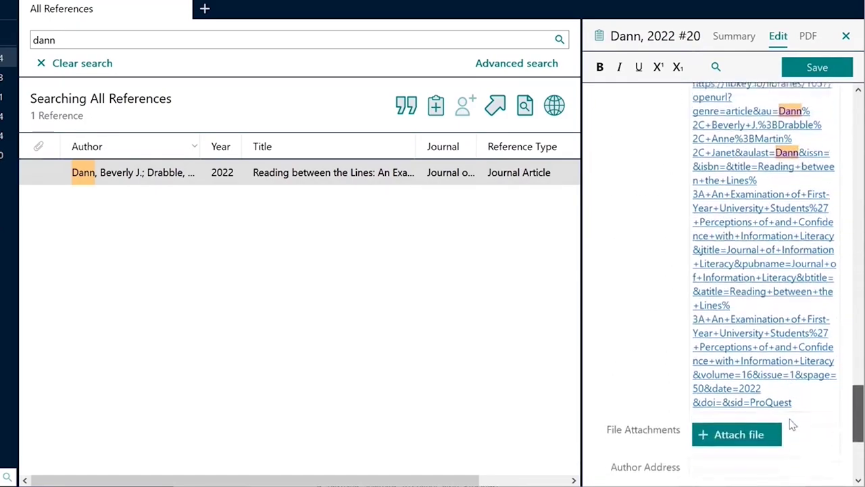
{"action": "left_click", "coordinate": [808, 394]}
{"action": "key", "text": "ctrl+a"}
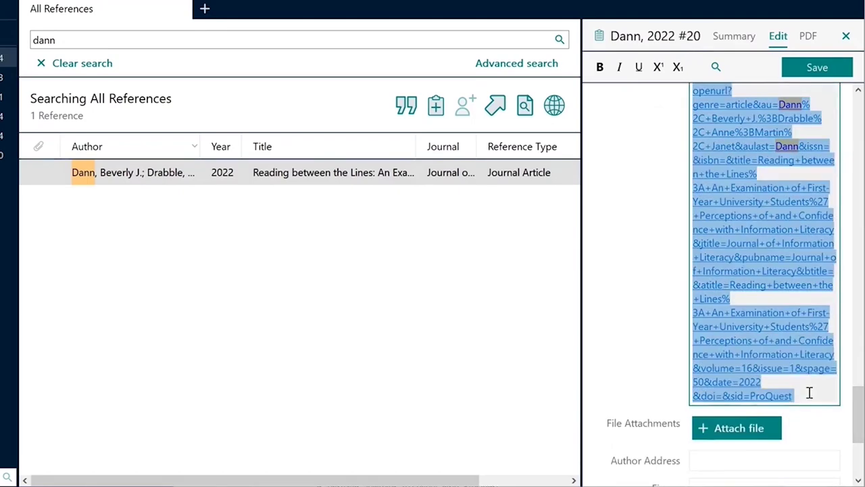
{"action": "key", "text": "Delete"}
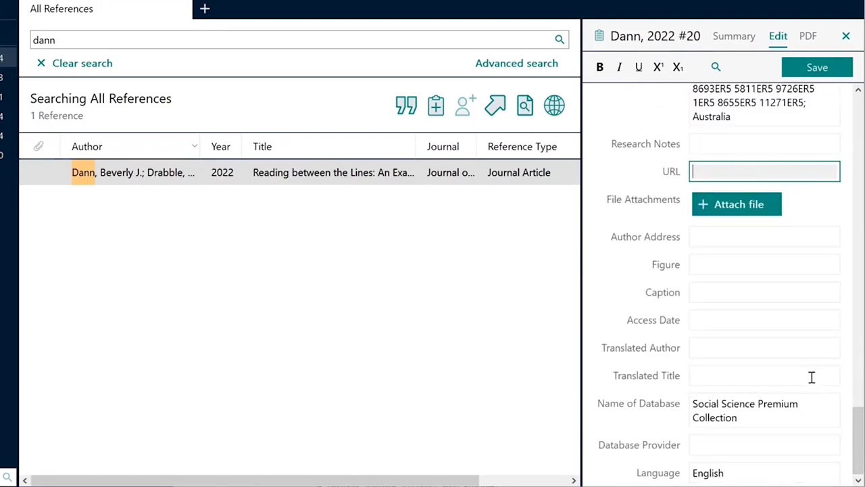
{"action": "left_click", "coordinate": [844, 74]}
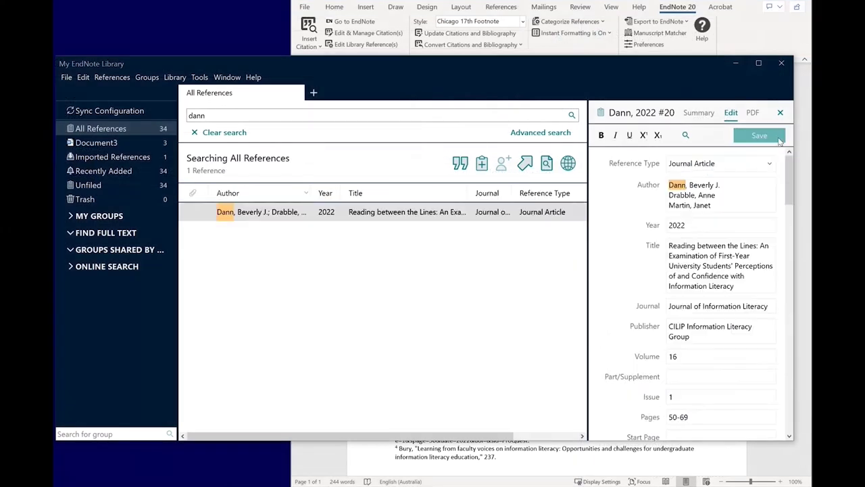
{"action": "left_click", "coordinate": [805, 148]}
Update citations and bibliography so the Dann entry ends '16, no. 1 (2022): 50-69'.
{"action": "scroll", "coordinate": [806, 150], "scroll_direction": "up", "scroll_amount": 1}
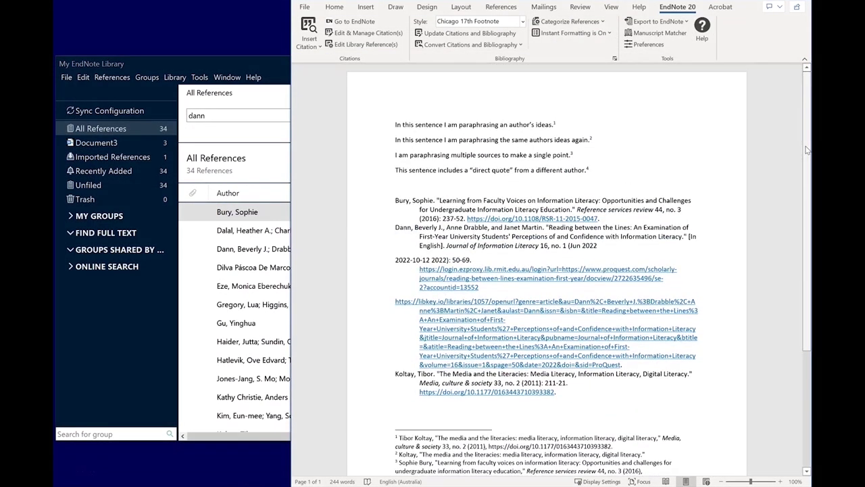
{"action": "left_click", "coordinate": [492, 35]}
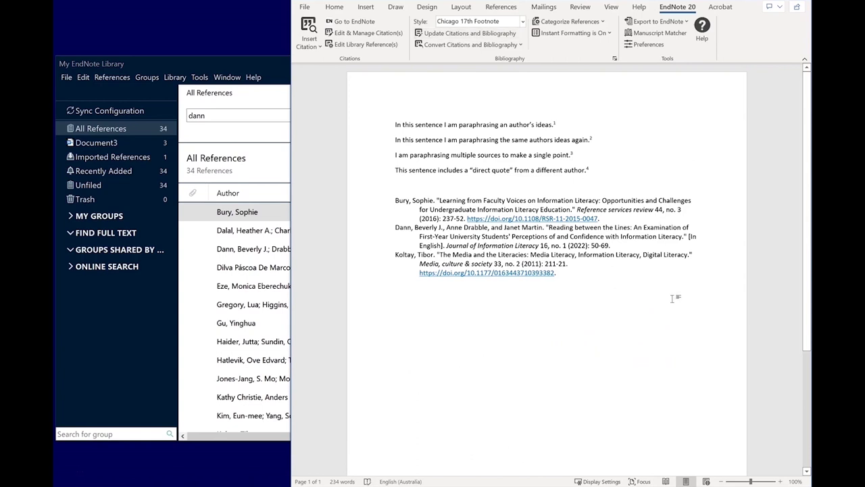
{"action": "scroll", "coordinate": [722, 283], "scroll_direction": "down", "scroll_amount": 4}
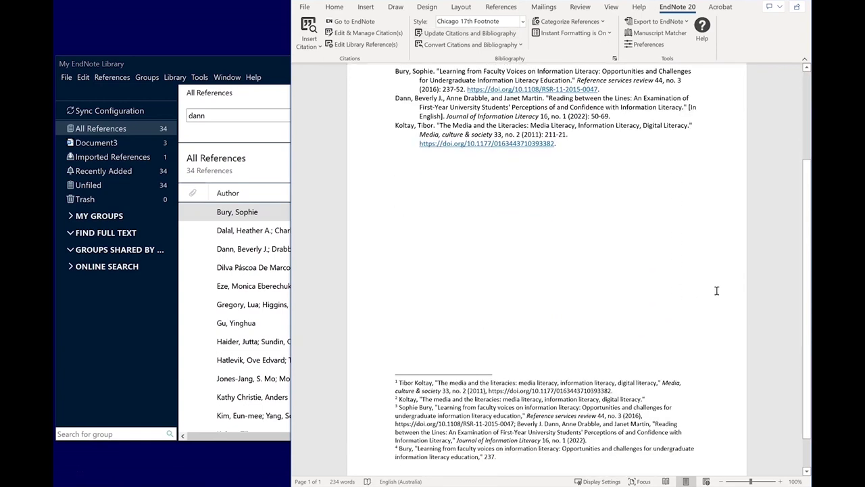
{"action": "scroll", "coordinate": [716, 290], "scroll_direction": "up", "scroll_amount": 2}
{"action": "scroll", "coordinate": [716, 291], "scroll_direction": "up", "scroll_amount": 2}
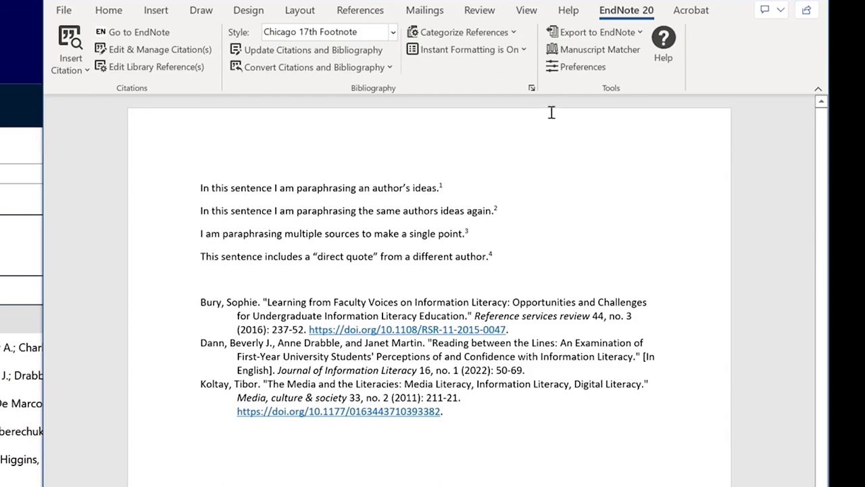
{"action": "left_click", "coordinate": [532, 88]}
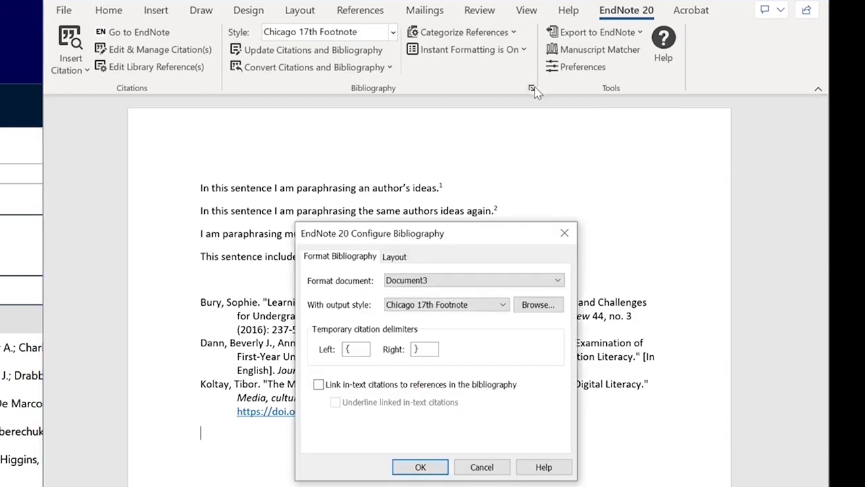
Give the bibliography the title 'Bibliography' and Single space after each entry.
{"action": "left_click", "coordinate": [406, 260]}
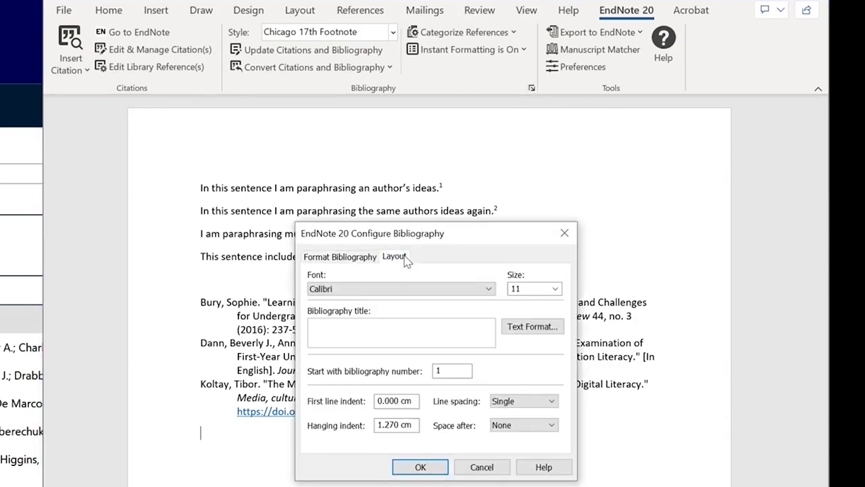
{"action": "left_click", "coordinate": [398, 332]}
{"action": "type", "text": "Bibliography"}
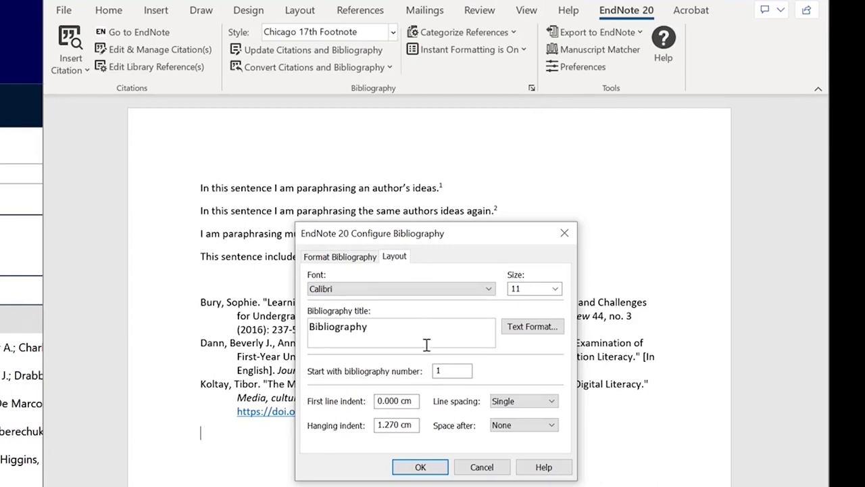
{"action": "left_click", "coordinate": [539, 428]}
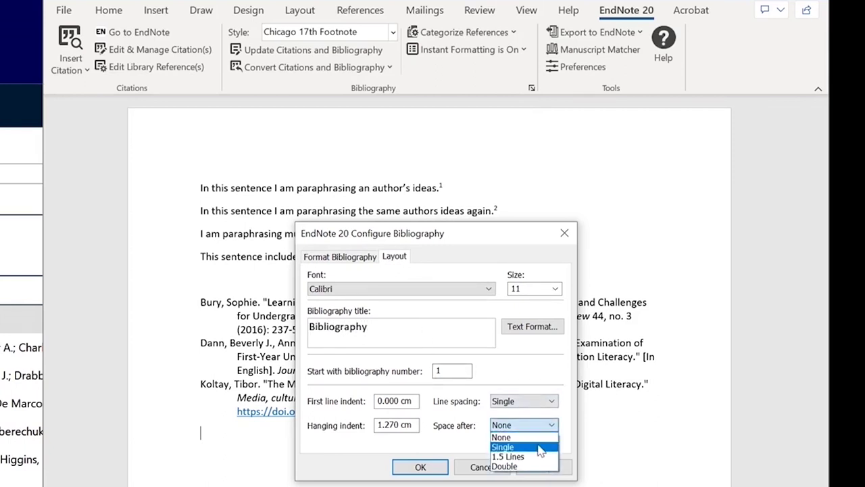
{"action": "left_click", "coordinate": [540, 448]}
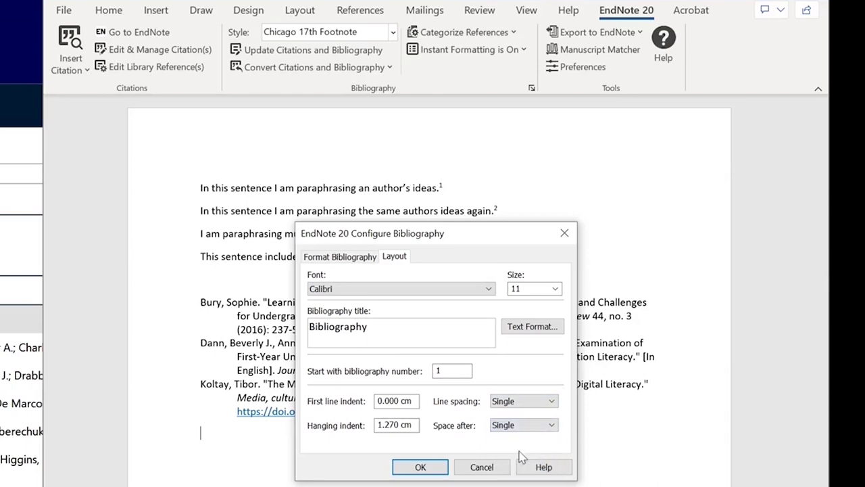
{"action": "left_click", "coordinate": [419, 467]}
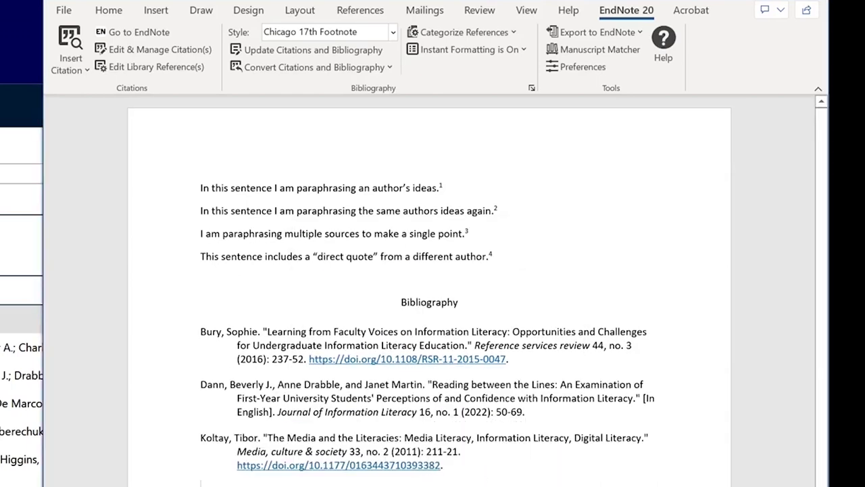
{"action": "scroll", "coordinate": [683, 482], "scroll_direction": "down", "scroll_amount": 5}
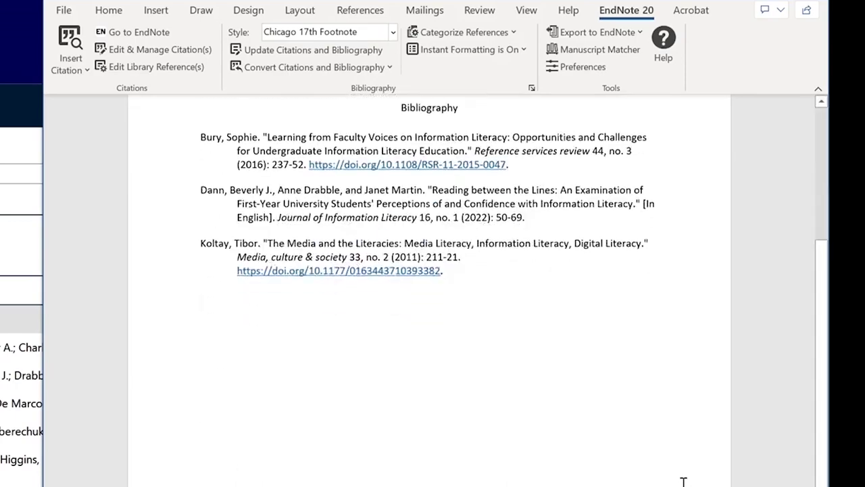